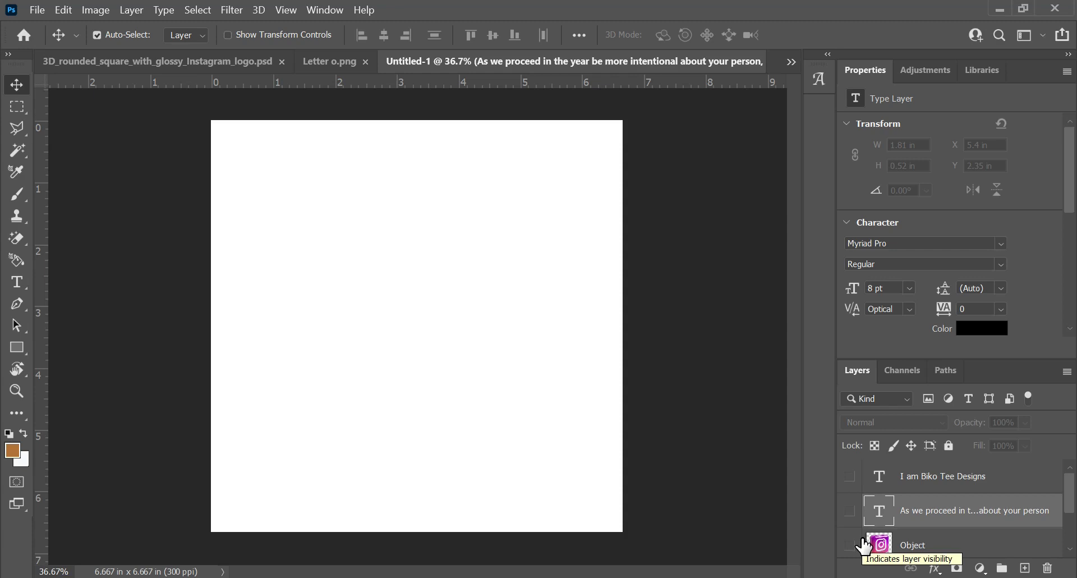
- Preview the Instagram logo and seated man layers by briefly turning on the visibility of each
click(851, 545)
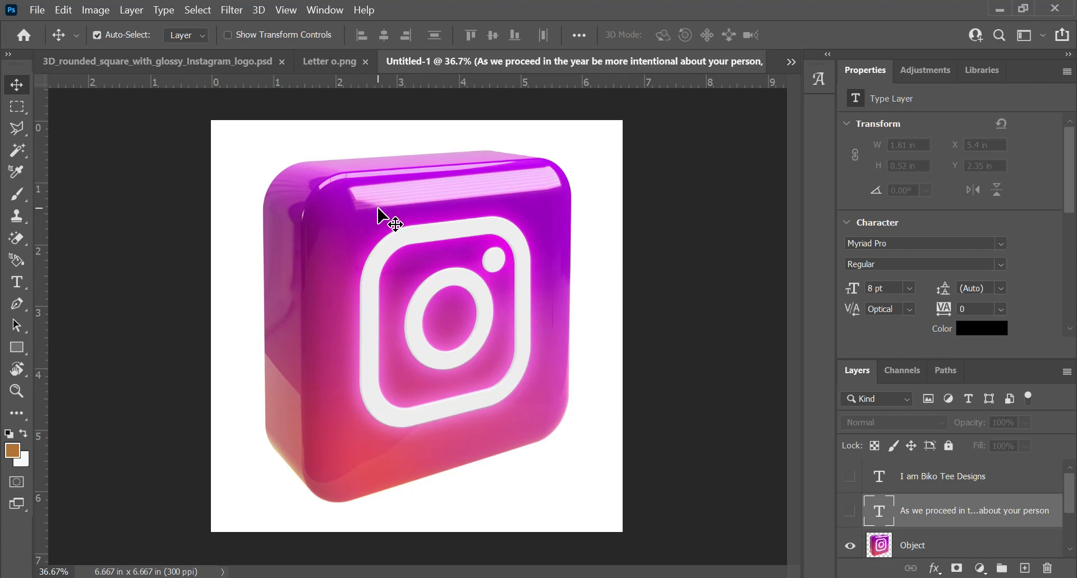
click(851, 546)
scroll(856, 533, down, 2)
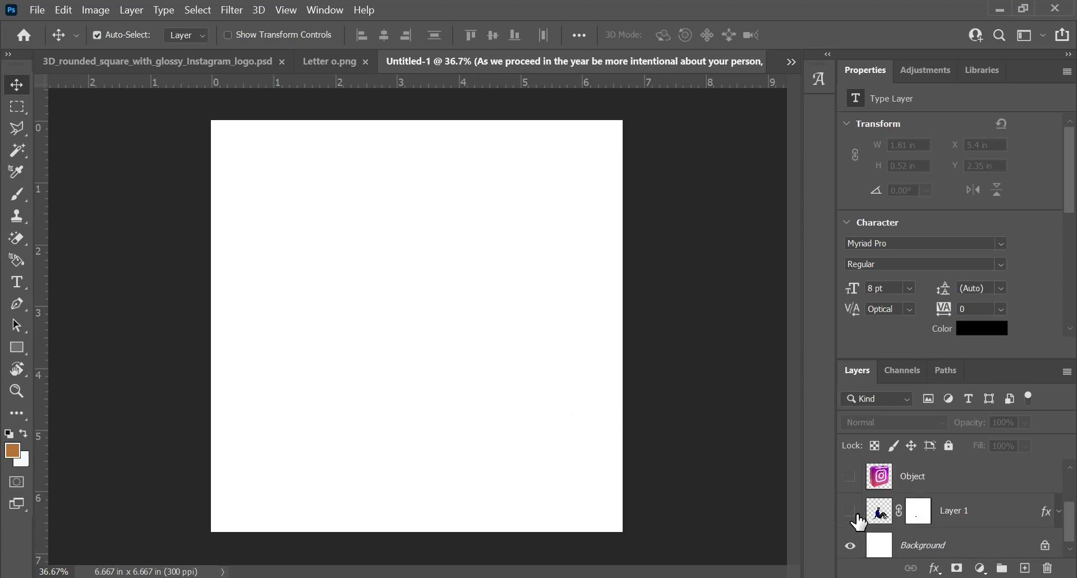
click(851, 511)
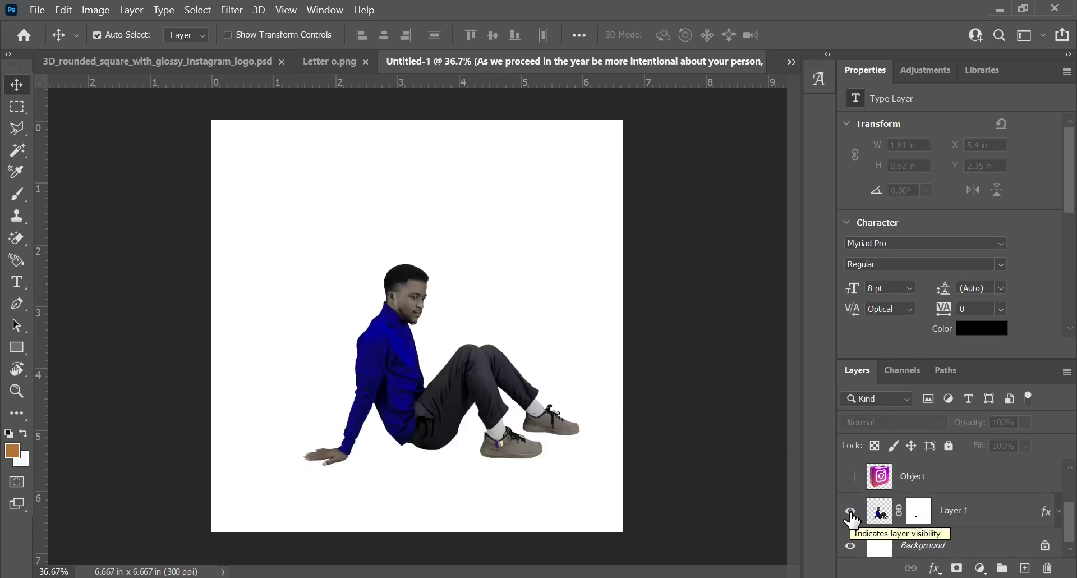
click(851, 511)
scroll(856, 512, up, 2)
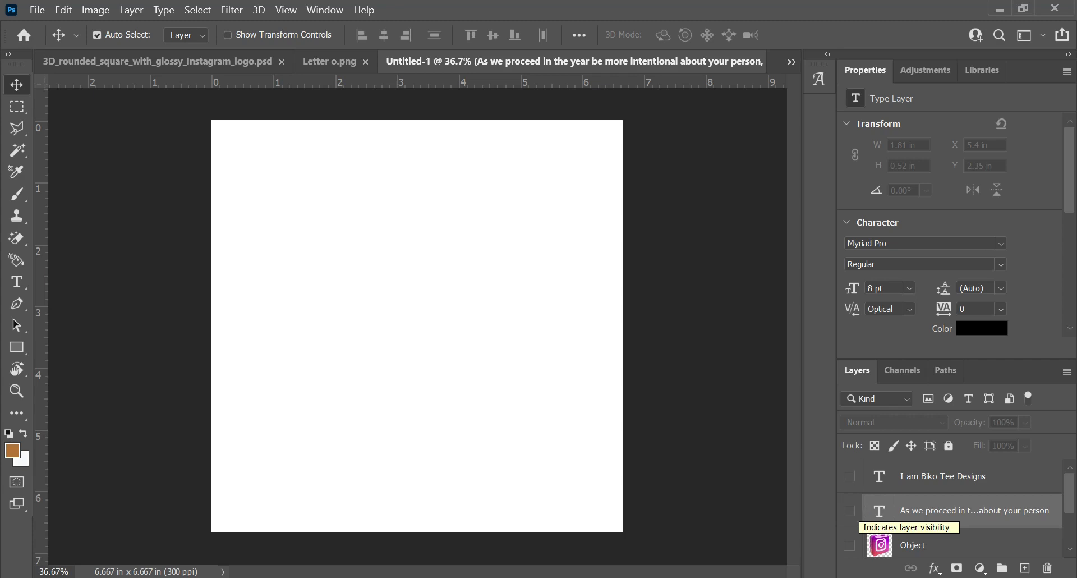
scroll(894, 520, down, 1)
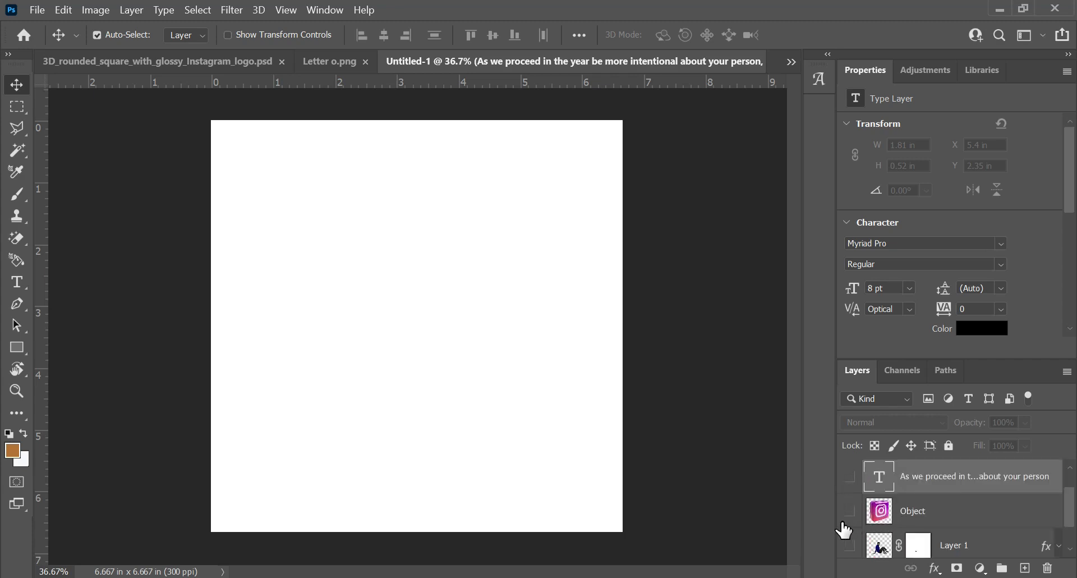
- Show the Instagram logo layer, scale it to about 66% and position it near the centre of the canvas
click(850, 511)
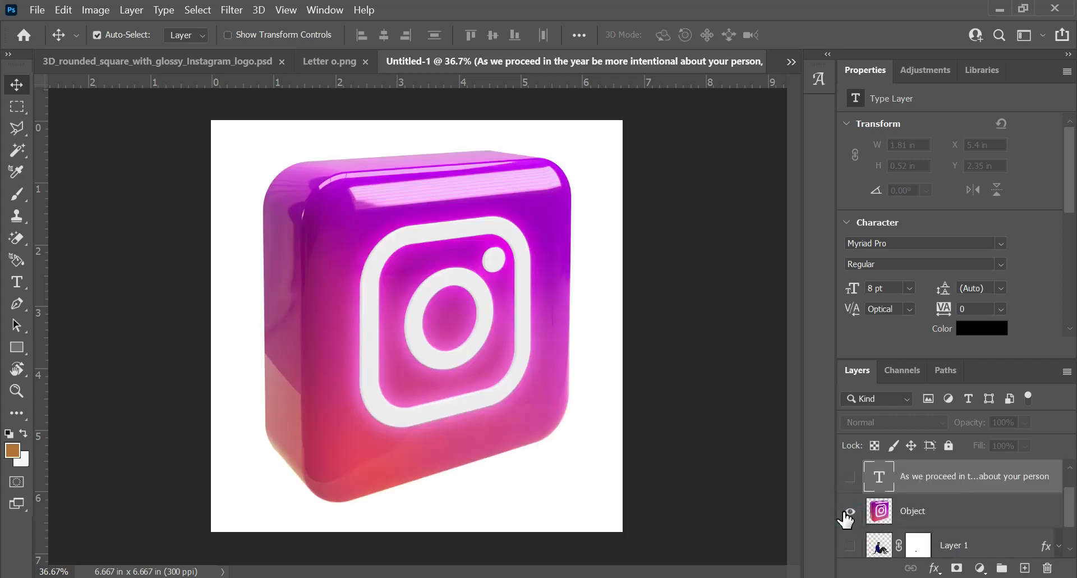
click(381, 272)
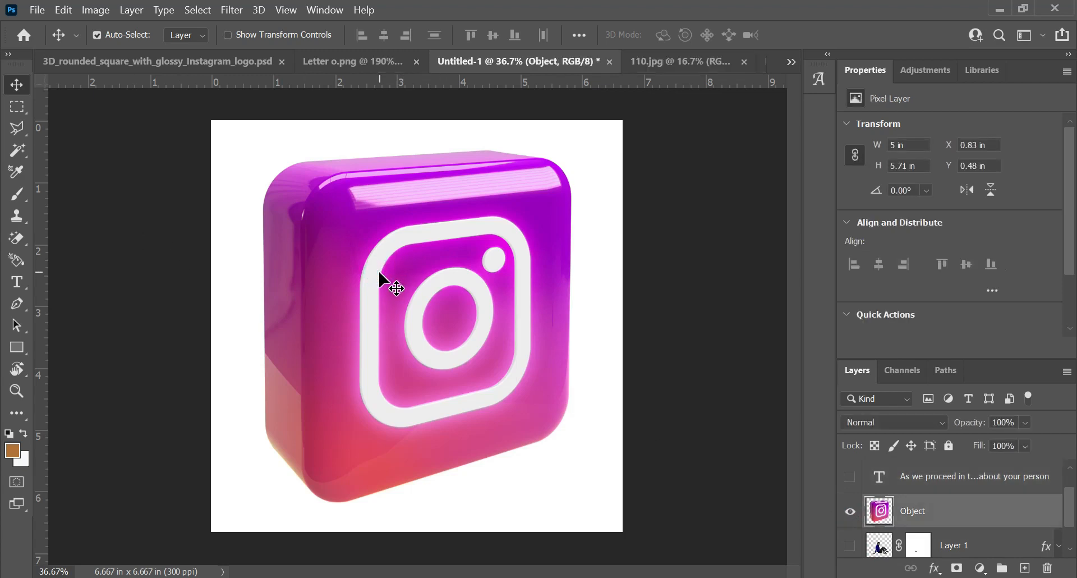
key(ctrl+t)
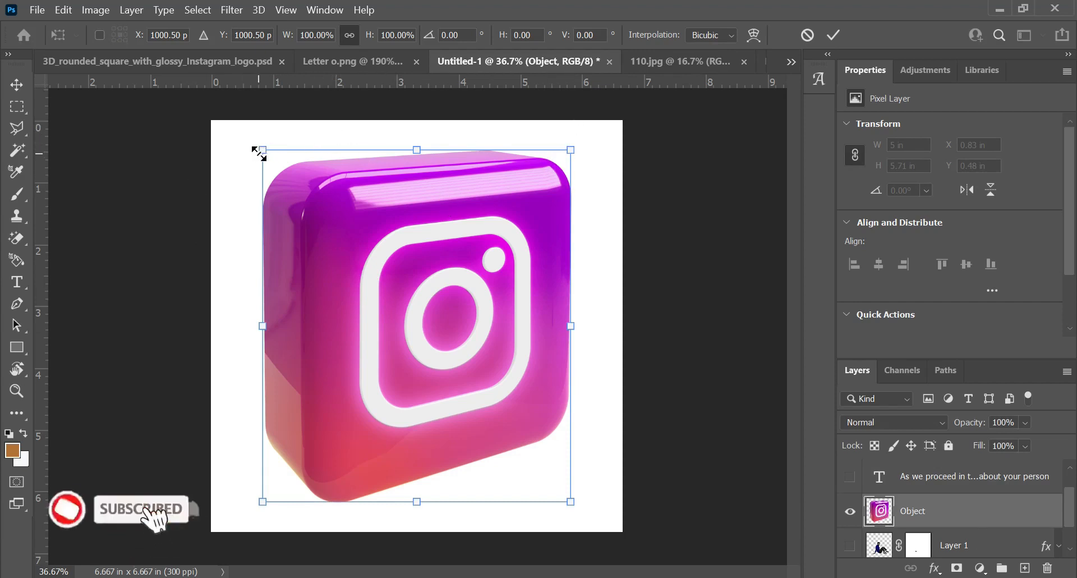
drag(259, 150, 349, 306)
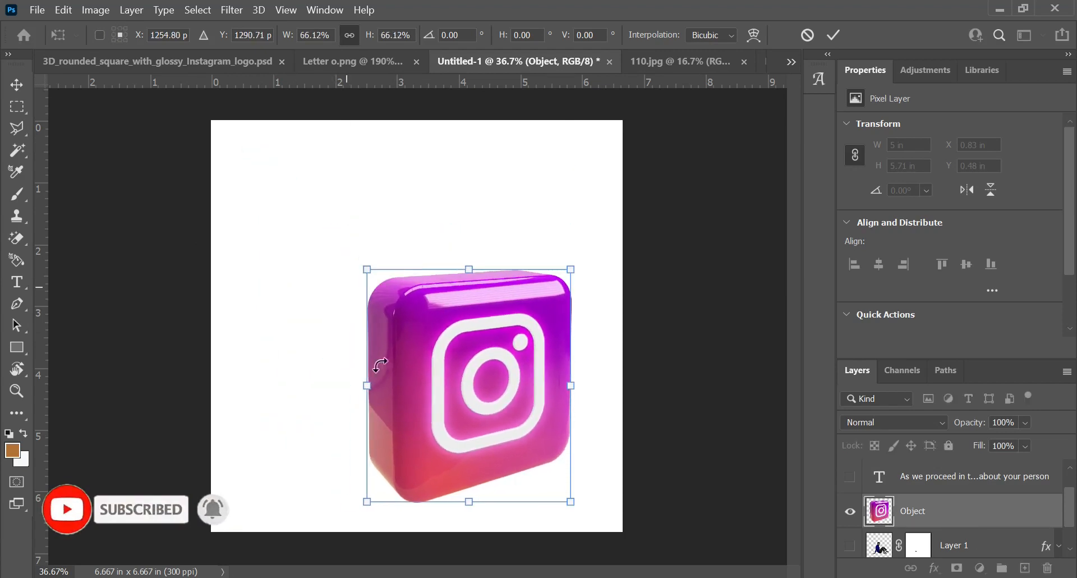
drag(455, 383, 408, 332)
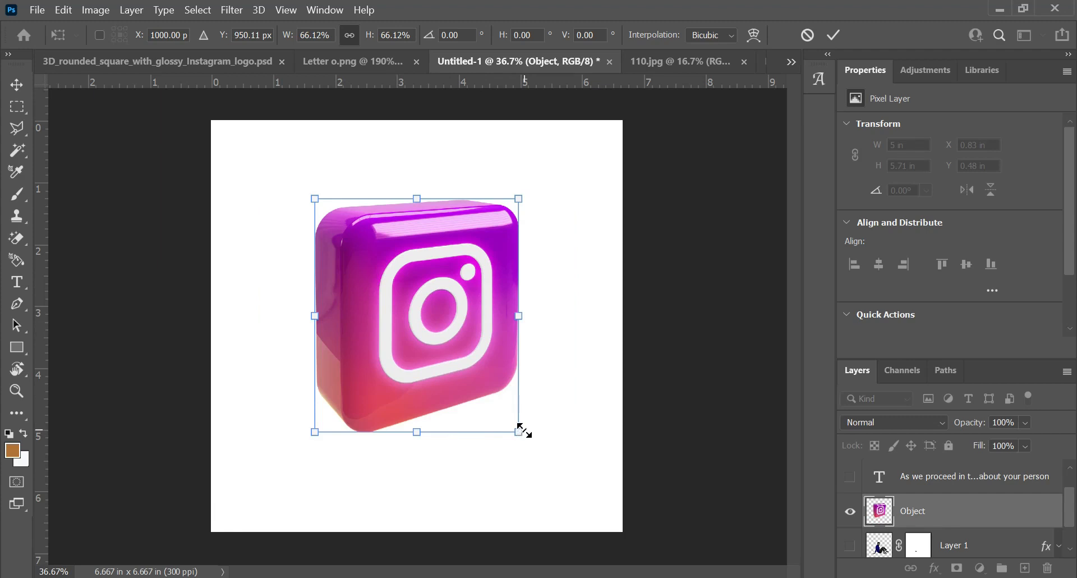
key(Return)
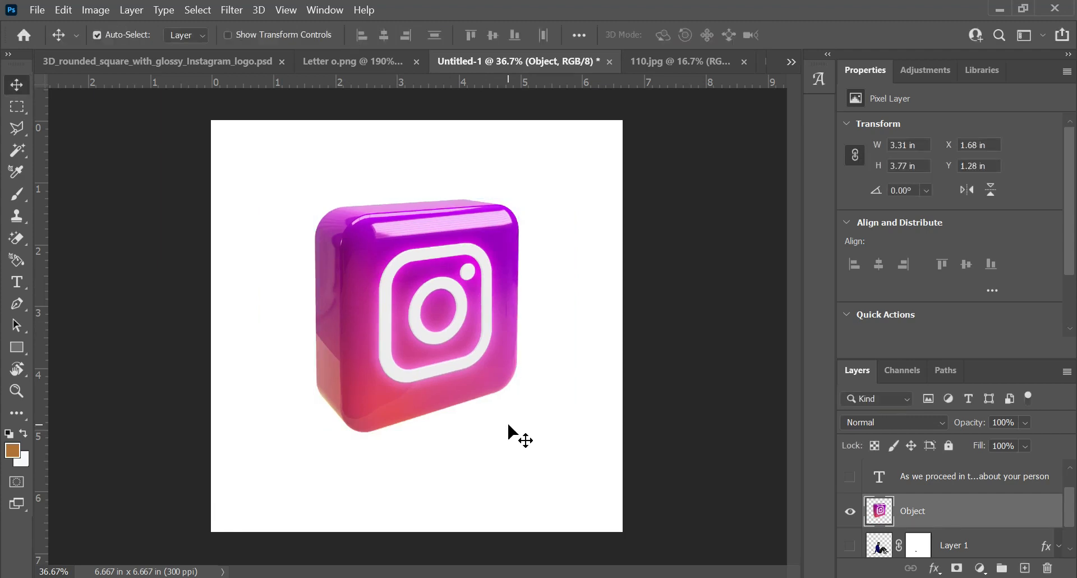
- Show the seated man layer, place the logo layer beneath it and shift the man slightly right in front of the logo
click(851, 546)
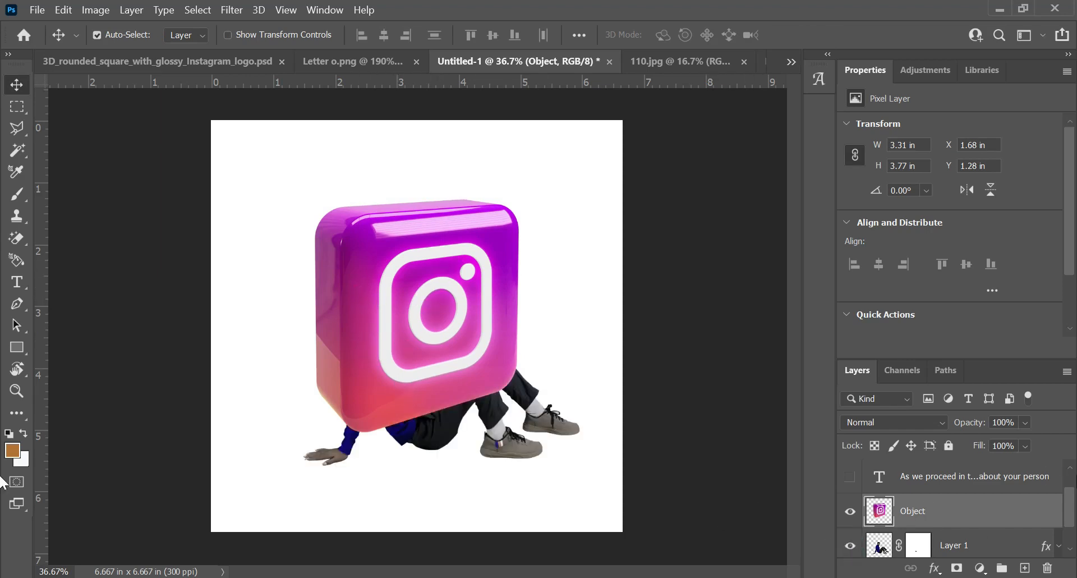
drag(969, 517, 950, 531)
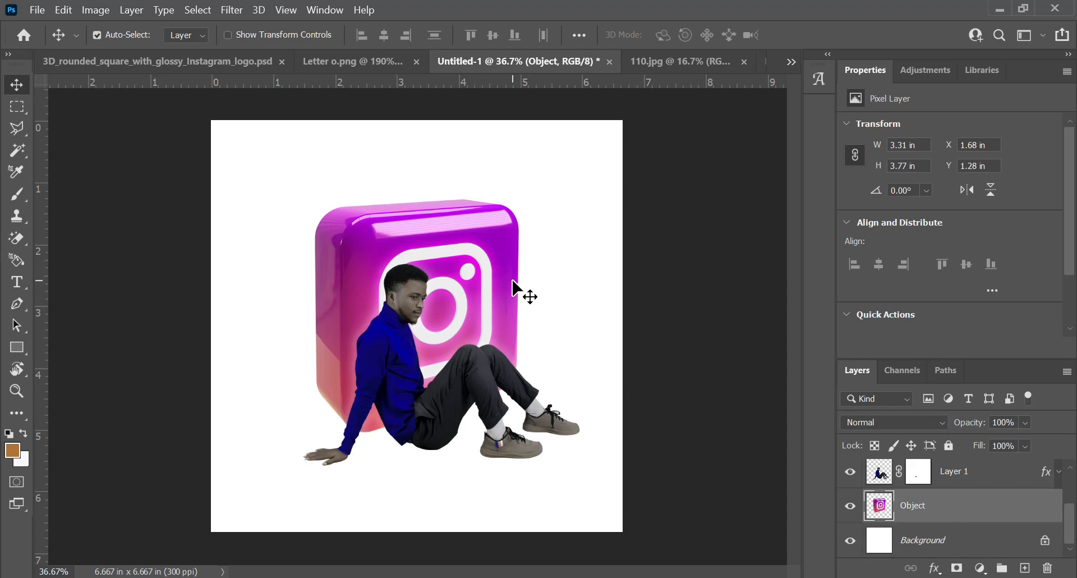
click(412, 424)
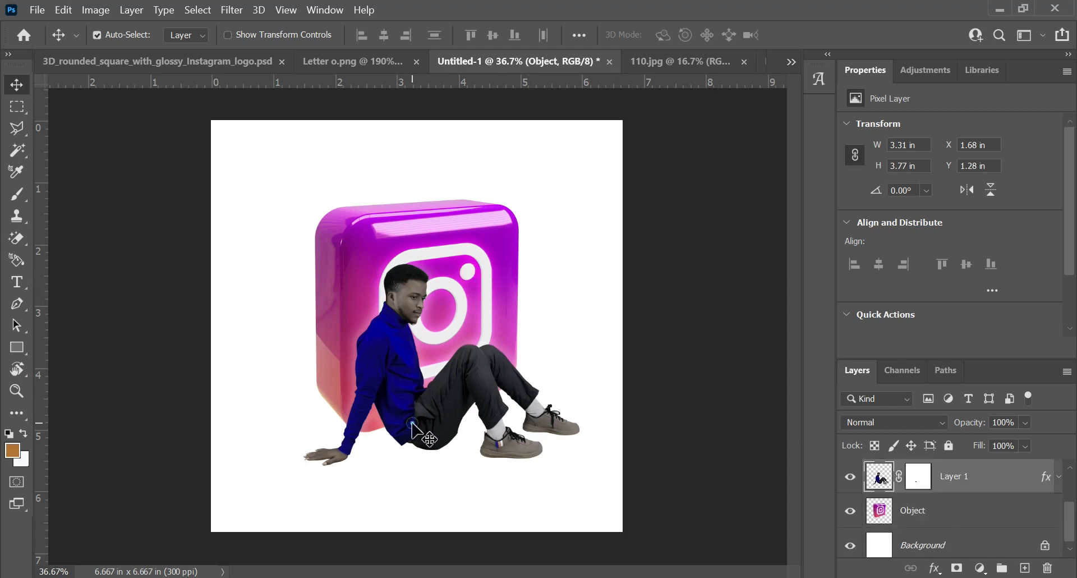
drag(416, 430, 435, 420)
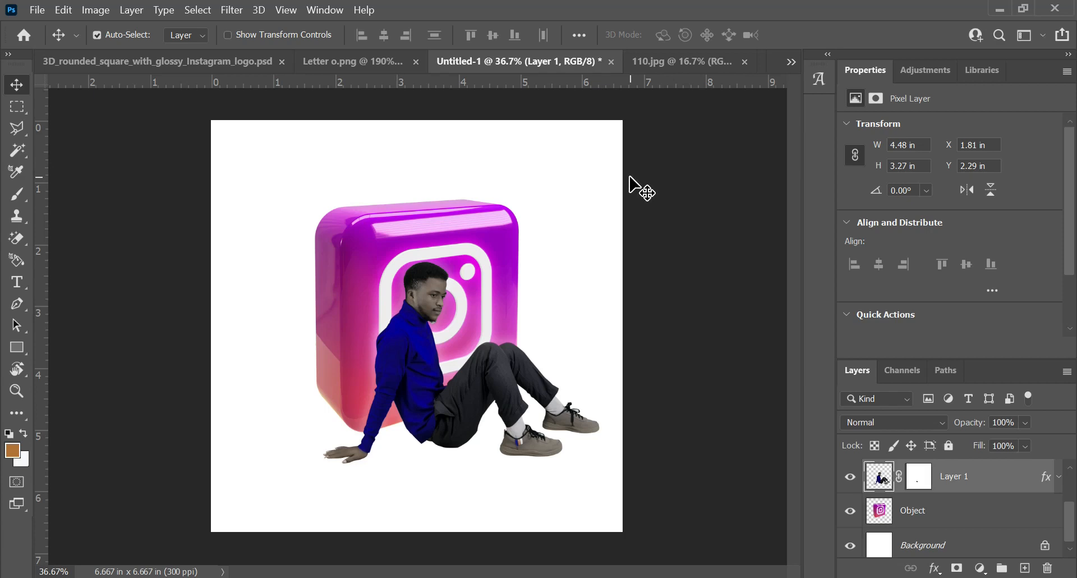
- Convert the pattern image 110.jpg to grey tones with a Black & White adjustment
click(676, 67)
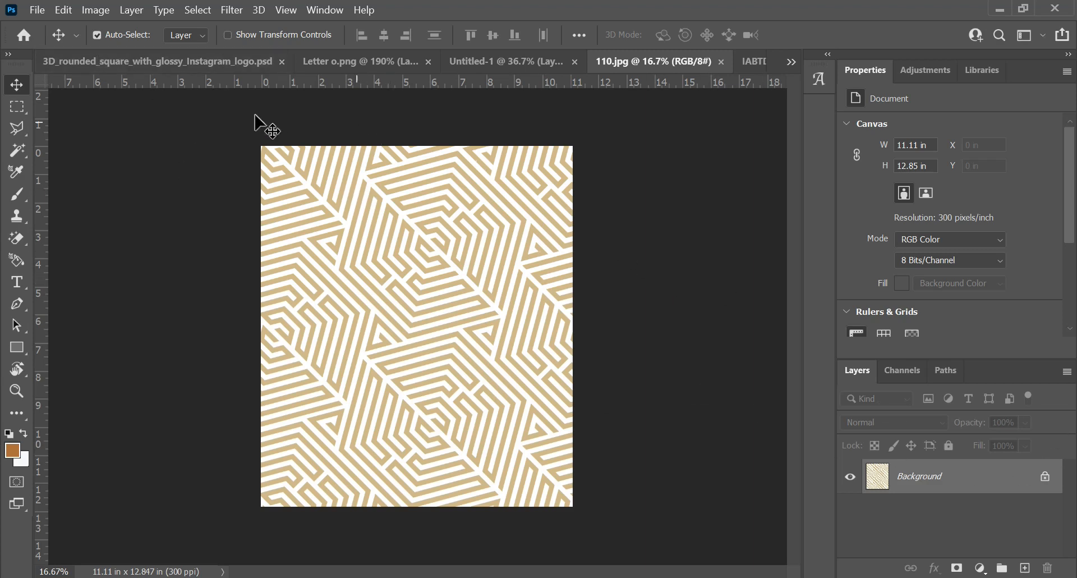
click(96, 10)
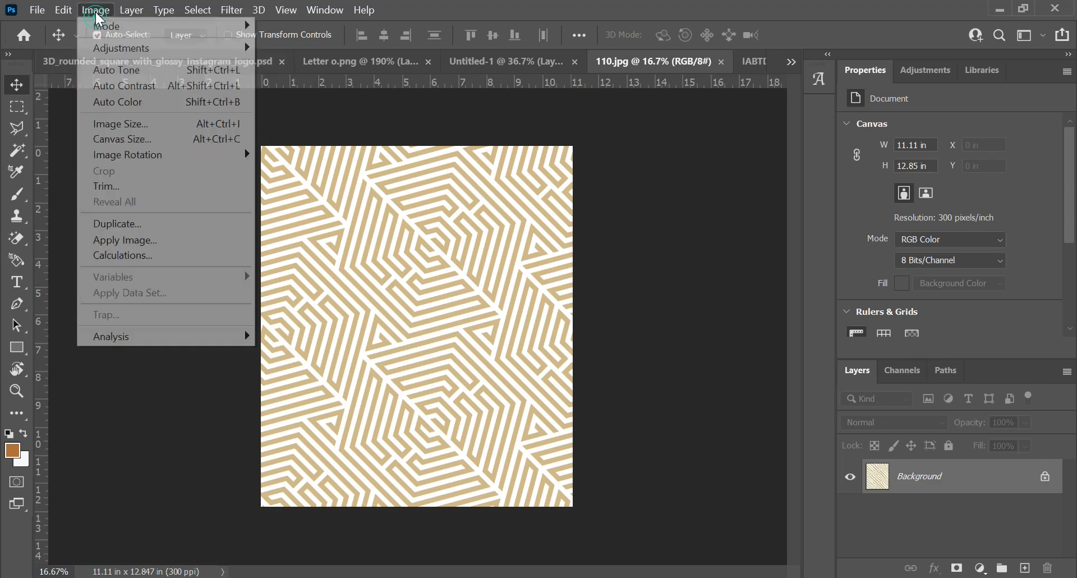
mouse_move(193, 55)
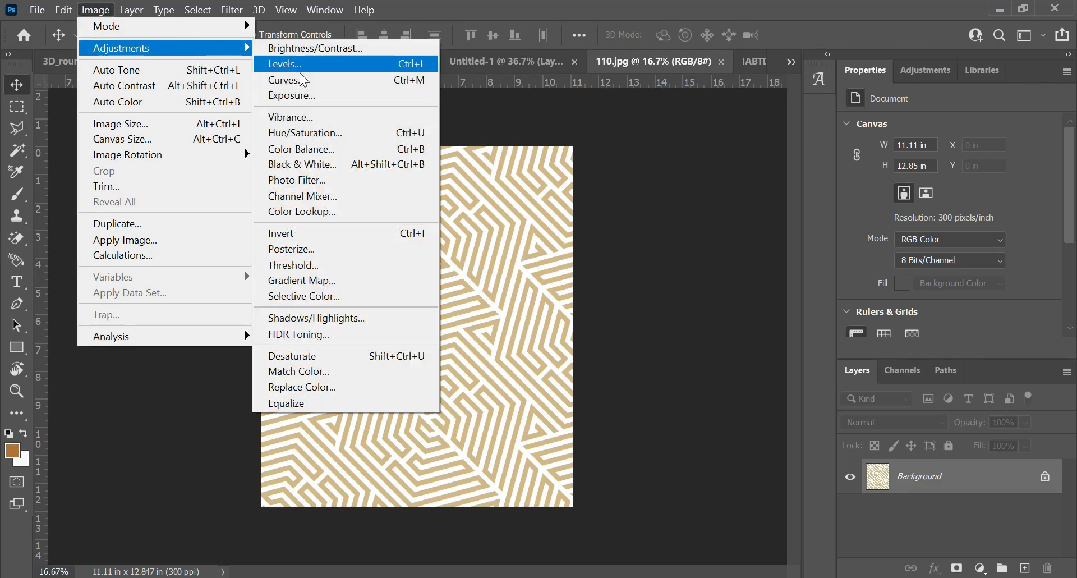
click(340, 166)
click(665, 60)
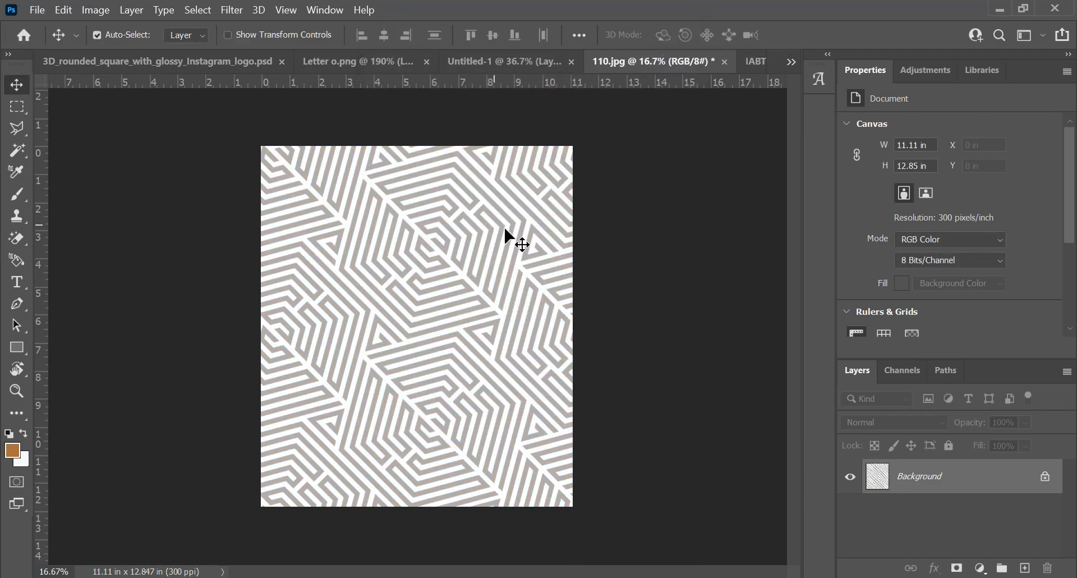
- Copy the grey pattern into the Untitled-1 document, scale it to about 23% and align it to the canvas's top-left corner
drag(437, 399, 483, 247)
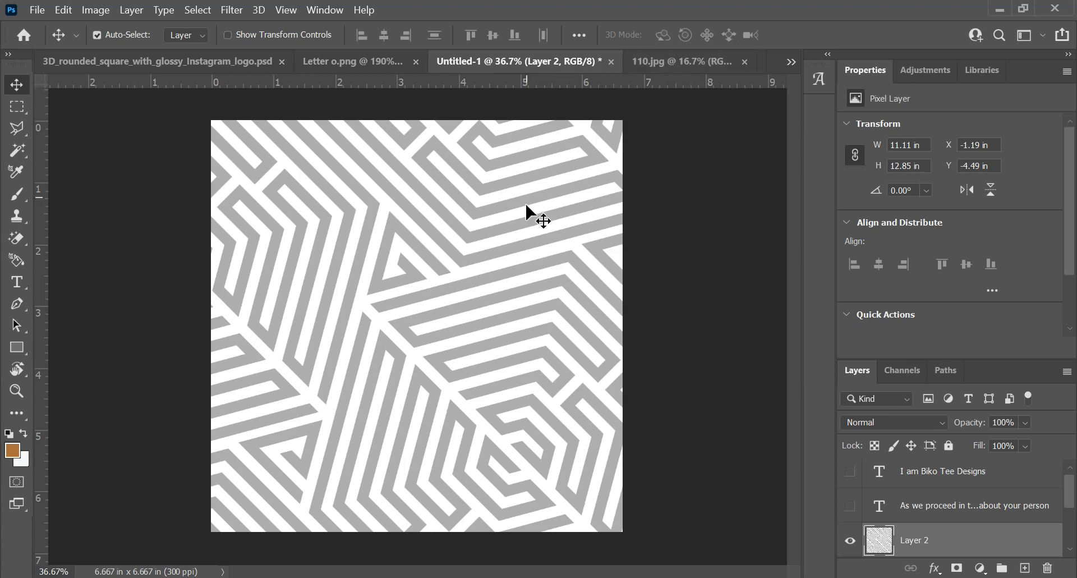
scroll(527, 225, down, 1)
scroll(531, 293, down, 1)
key(ctrl+t)
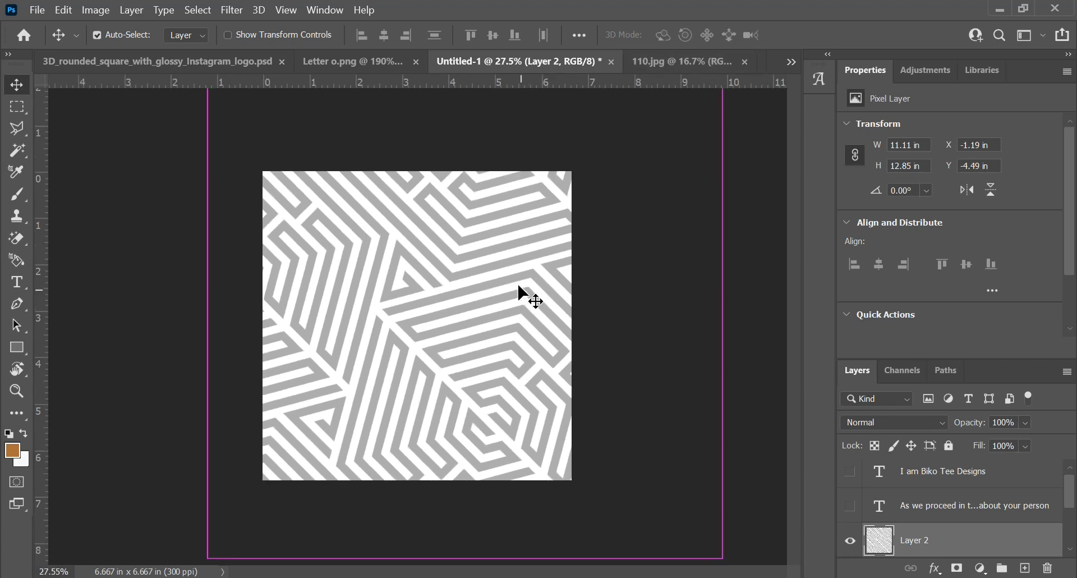
scroll(510, 286, down, 2)
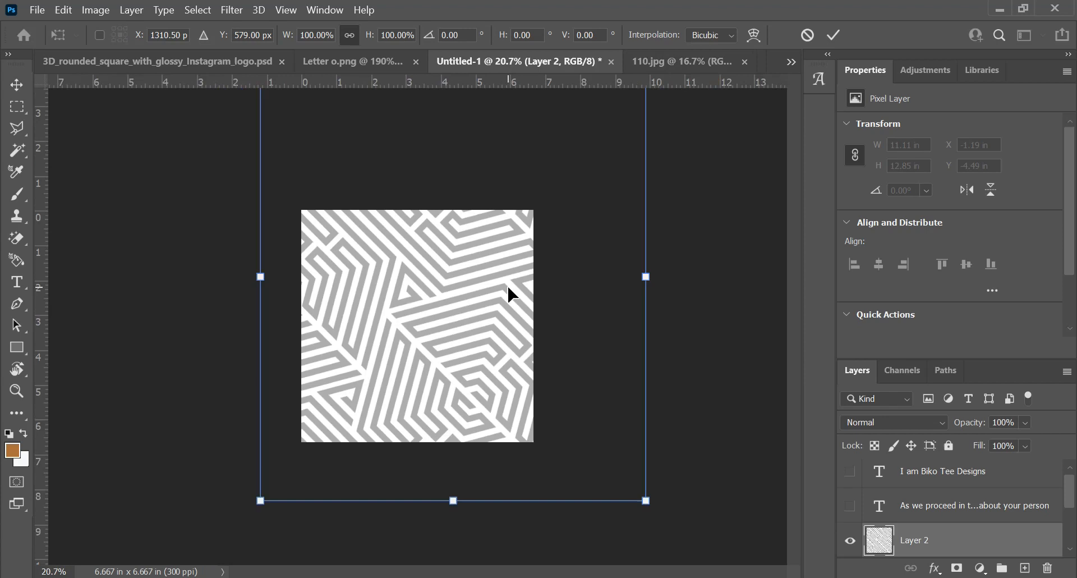
scroll(507, 284, down, 2)
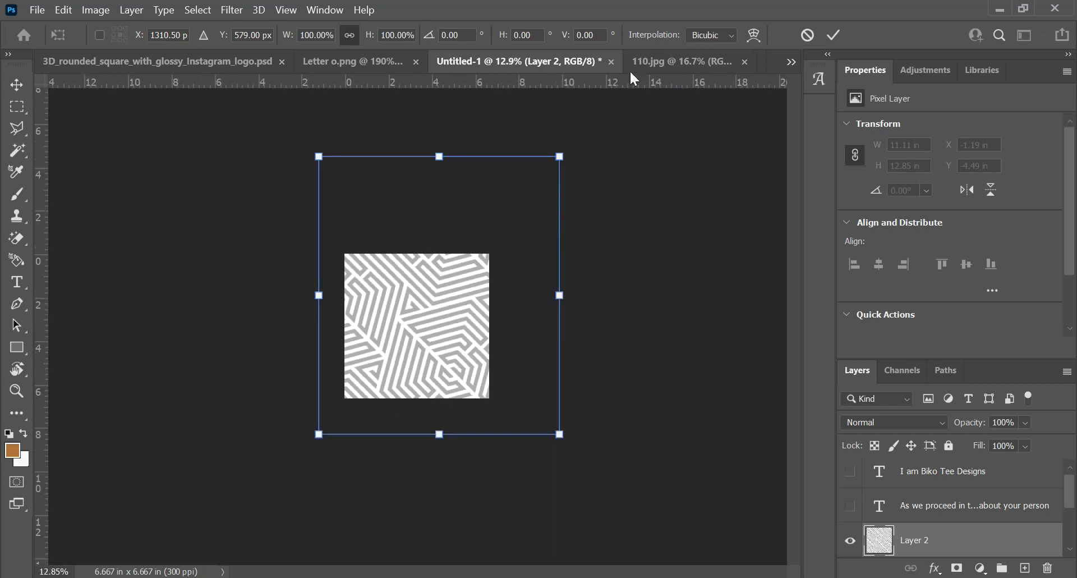
drag(560, 156, 409, 334)
scroll(358, 360, up, 2)
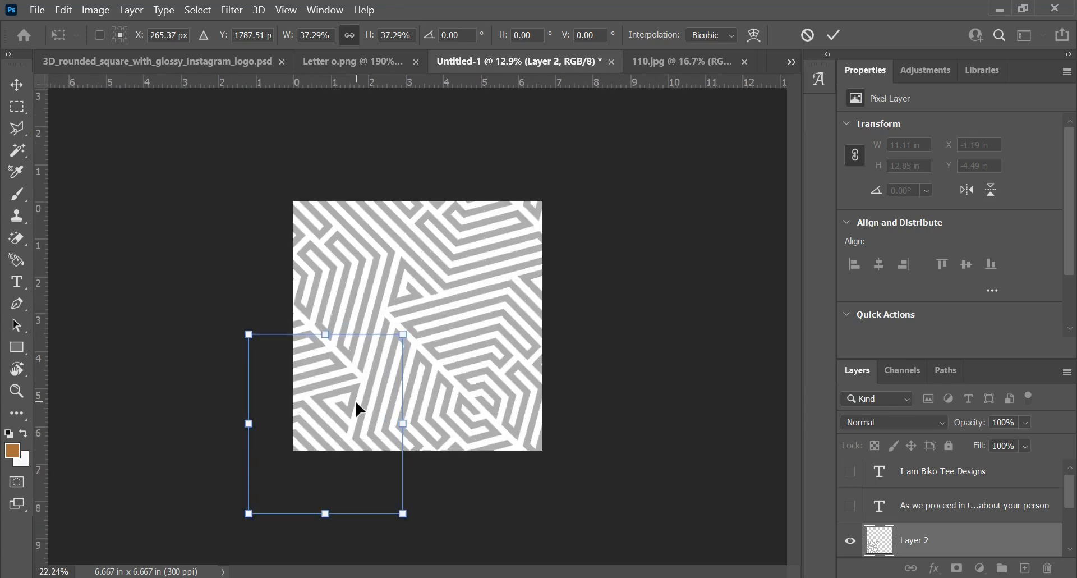
drag(348, 388, 391, 265)
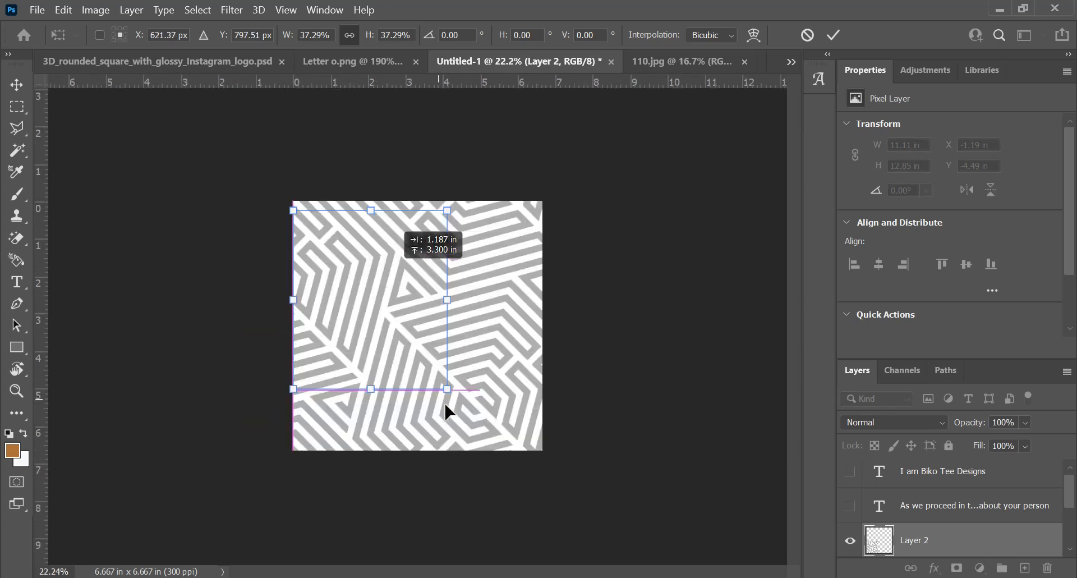
drag(447, 389, 389, 322)
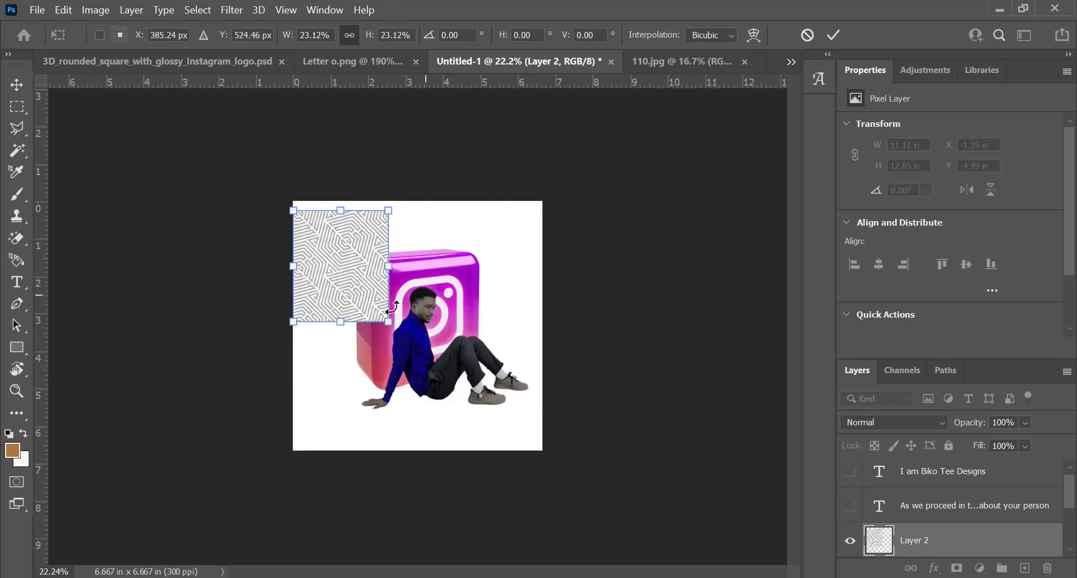
drag(352, 285, 348, 275)
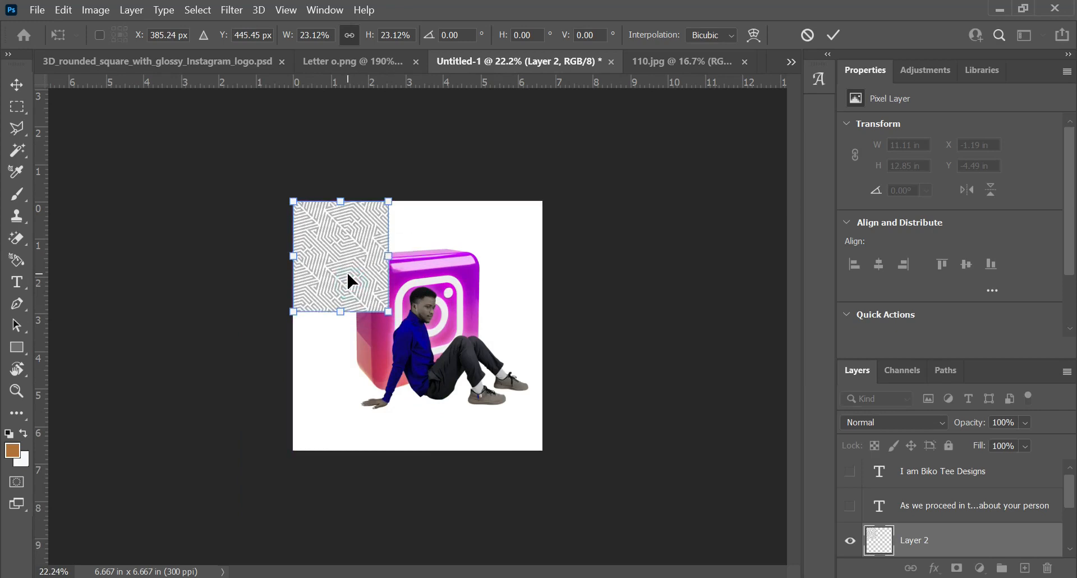
key(Return)
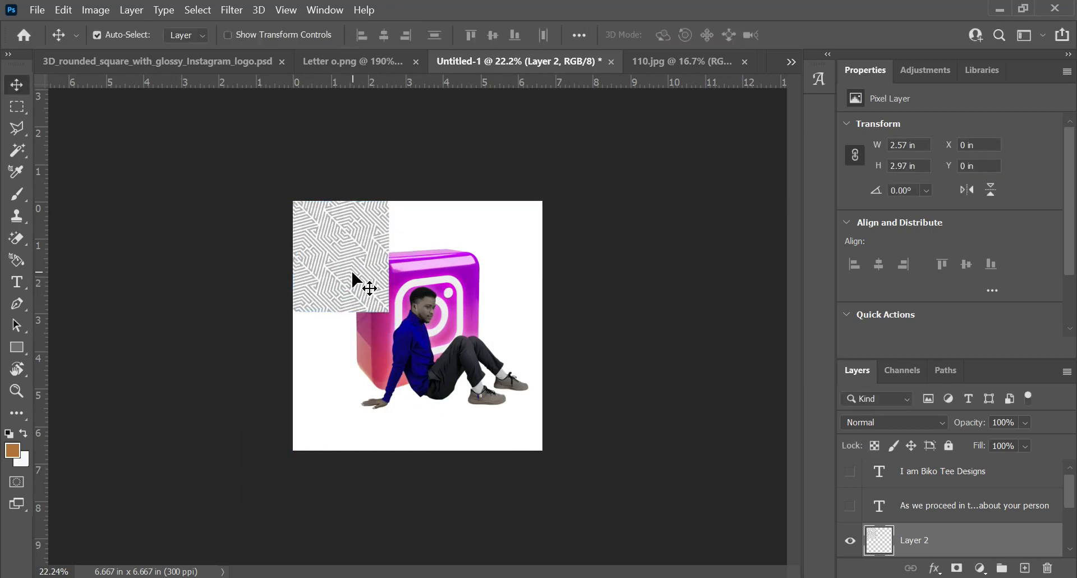
- Move the pattern layer below the Instagram logo layer, directly above the background
scroll(979, 503, down, 1)
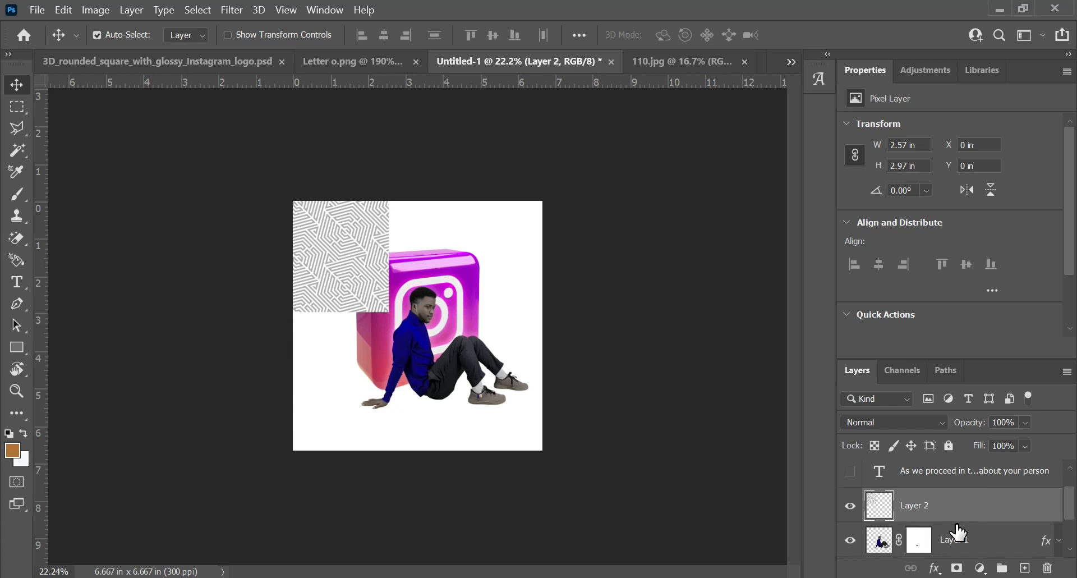
scroll(958, 532, down, 1)
drag(954, 472, 977, 520)
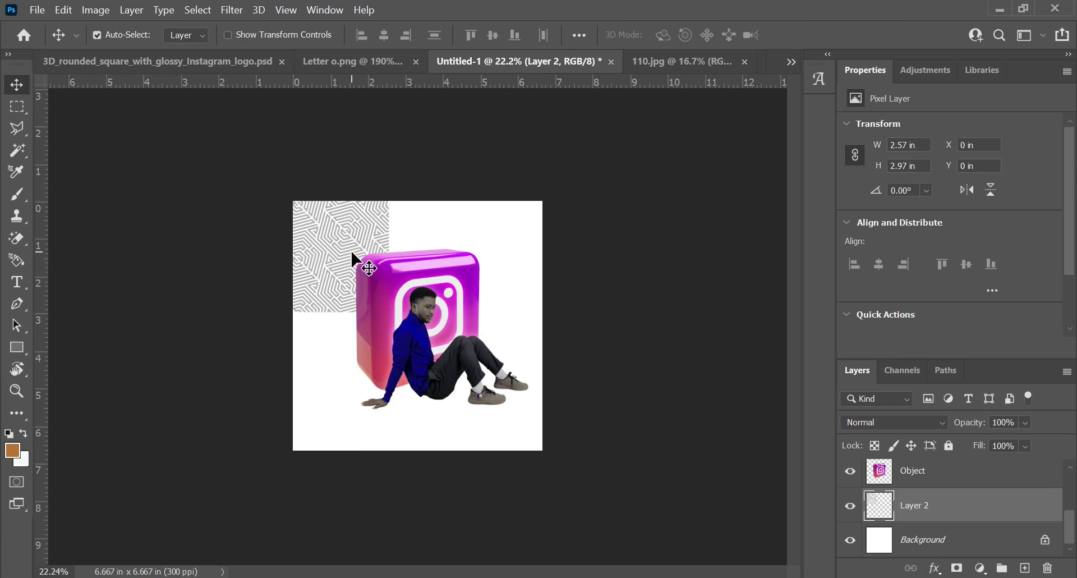
- Duplicate the pattern tile horizontally and nudge the copy against the original's right edge, at X 2.56 in
drag(344, 241, 443, 240)
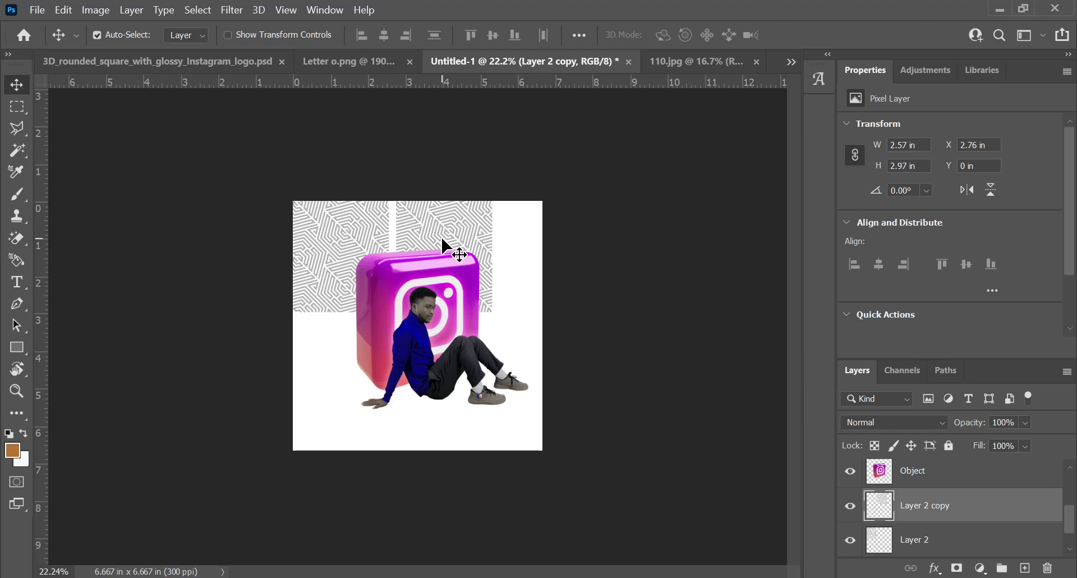
key(shift+Left)
key(shift+Left)
key(shift+Left)
key(Left)
key(Left)
key(Left)
key(Left)
key(Left)
key(Left)
key(Left)
key(Left)
key(Left)
key(Left)
key(Left)
key(Left)
key(Left)
key(Left)
key(Left)
key(Left)
key(Left)
key(Left)
key(Left)
key(Left)
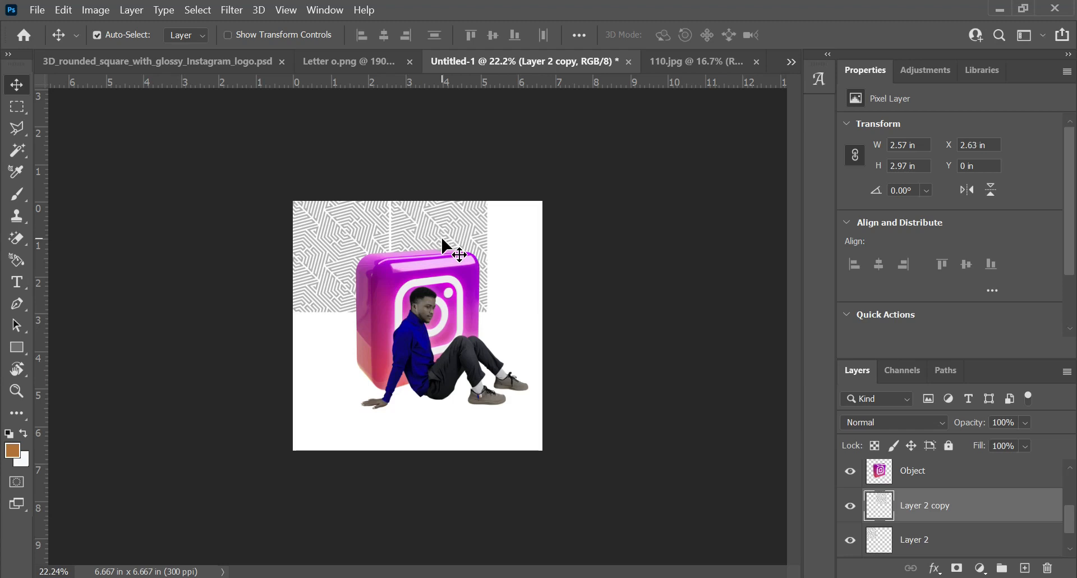
key(Left)
key(Left)
key(Left)
key(Left)
key(Left)
key(Left)
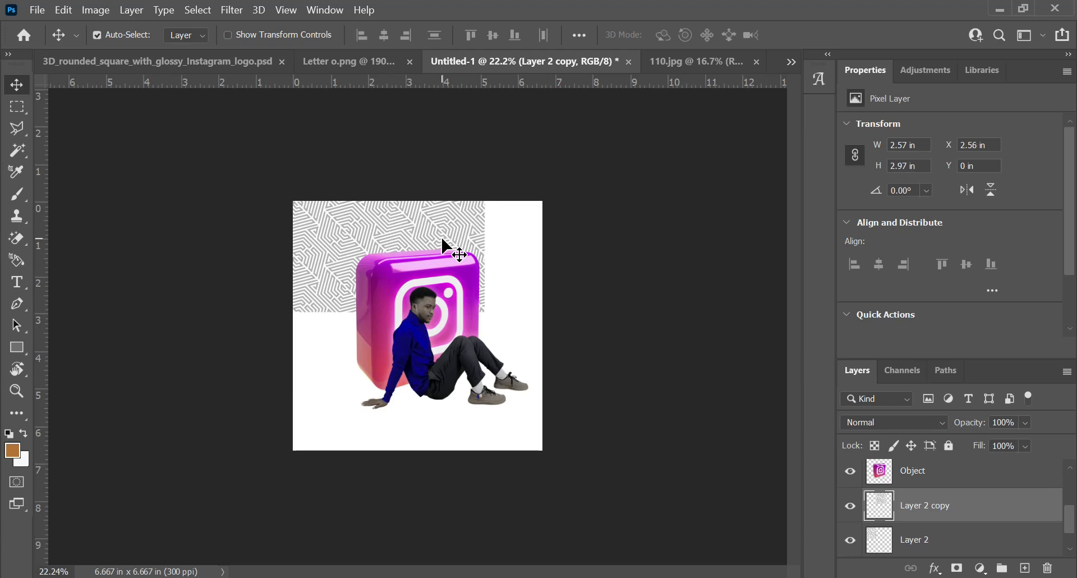
scroll(434, 231, up, 2)
scroll(392, 203, up, 3)
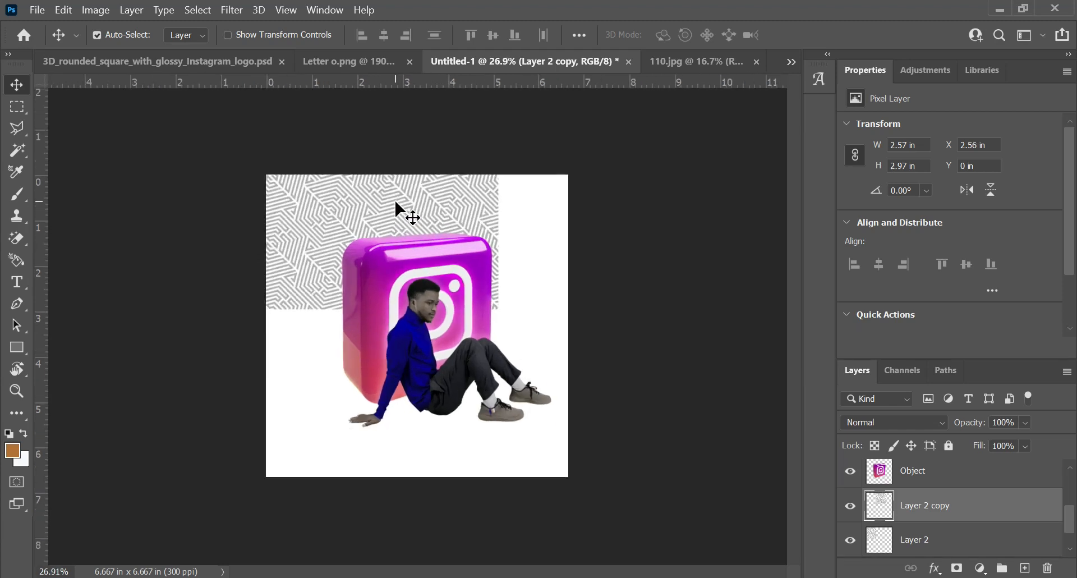
scroll(395, 203, up, 1)
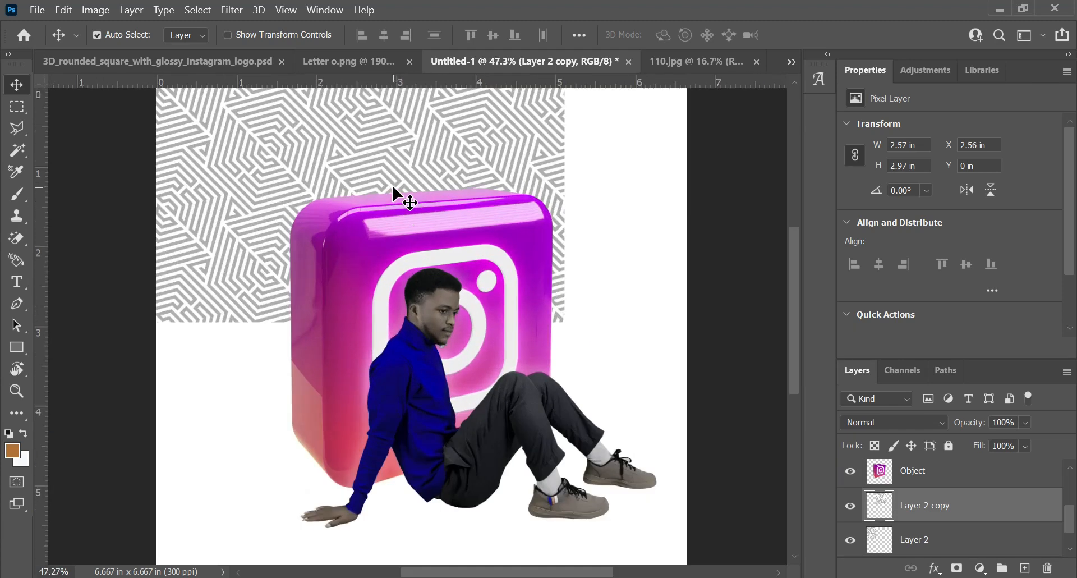
- Duplicate the pattern tile horizontally again and align this third tile against the second one's right edge, at X 5.13 in
key(Right)
key(Left)
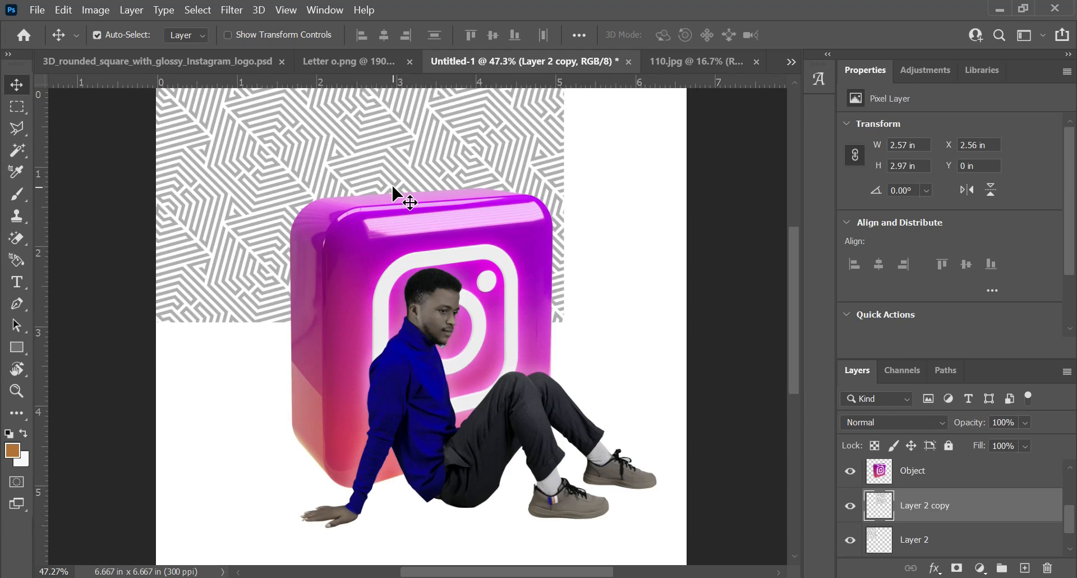
scroll(393, 187, down, 2)
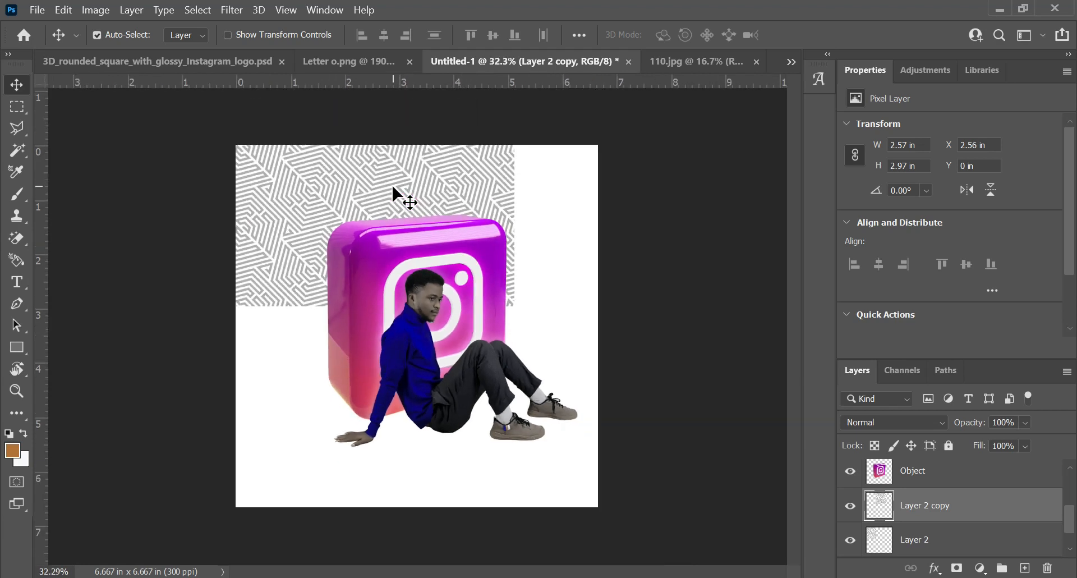
drag(428, 181, 568, 191)
key(Left)
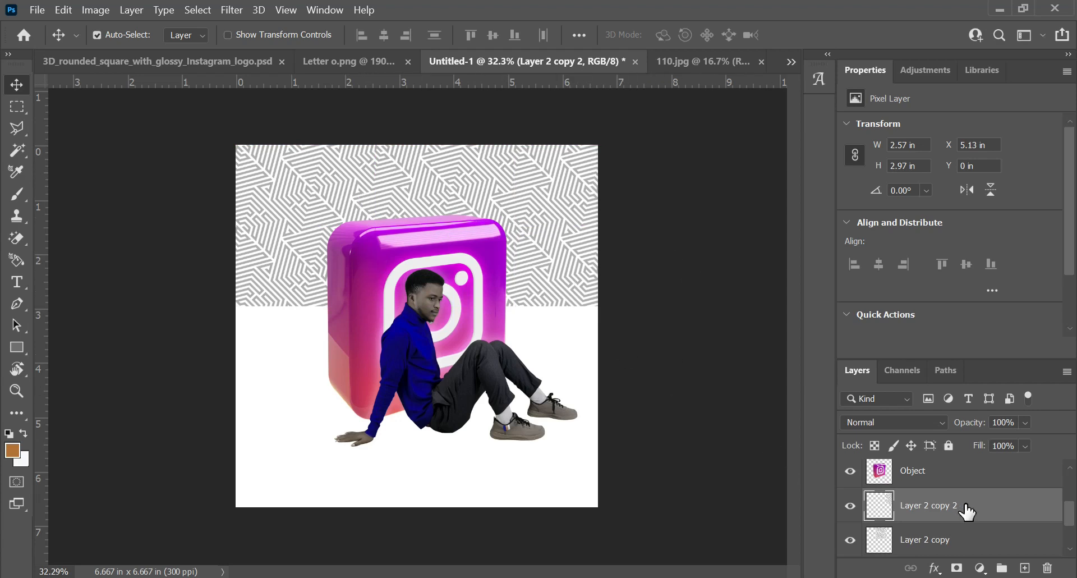
- Group the three pattern tile layers, Layer 2 copy 2 through Layer 2, together above the background
scroll(975, 525, down, 2)
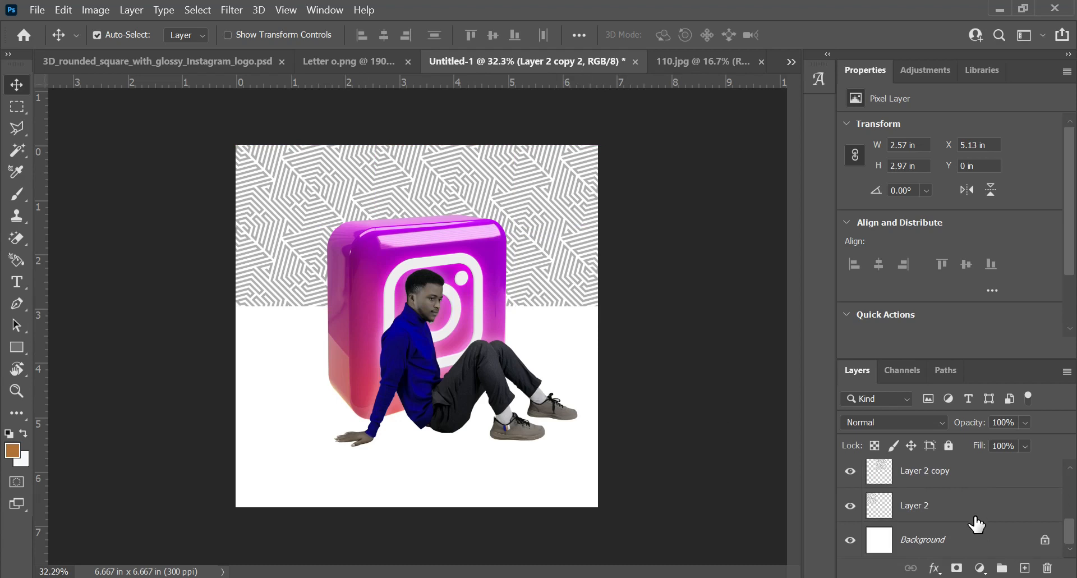
shift+click(975, 509)
key(ctrl+g)
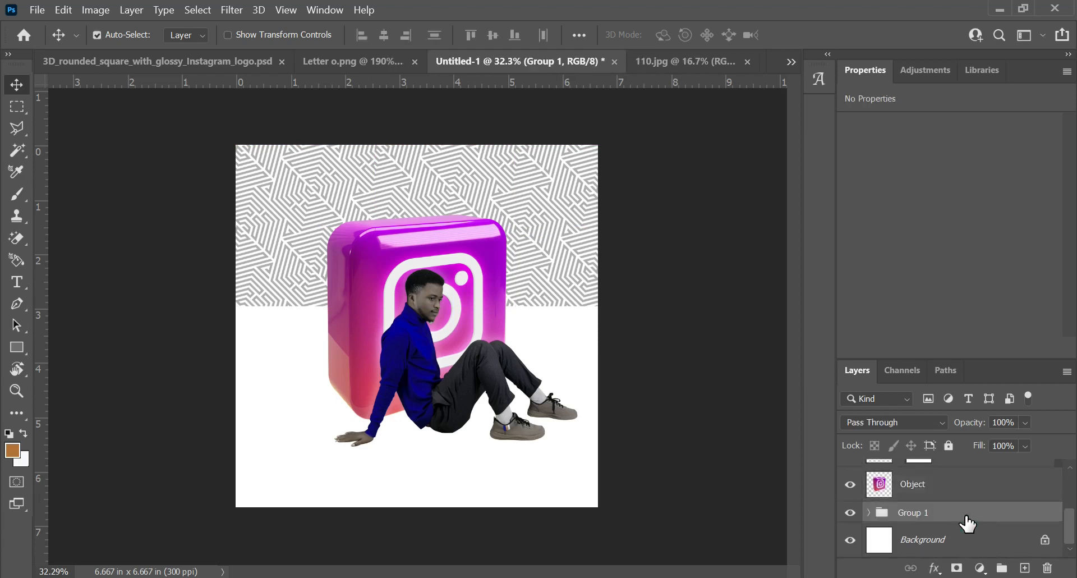
- Group the two hidden text layers and name the group "txt"
scroll(973, 524, up, 3)
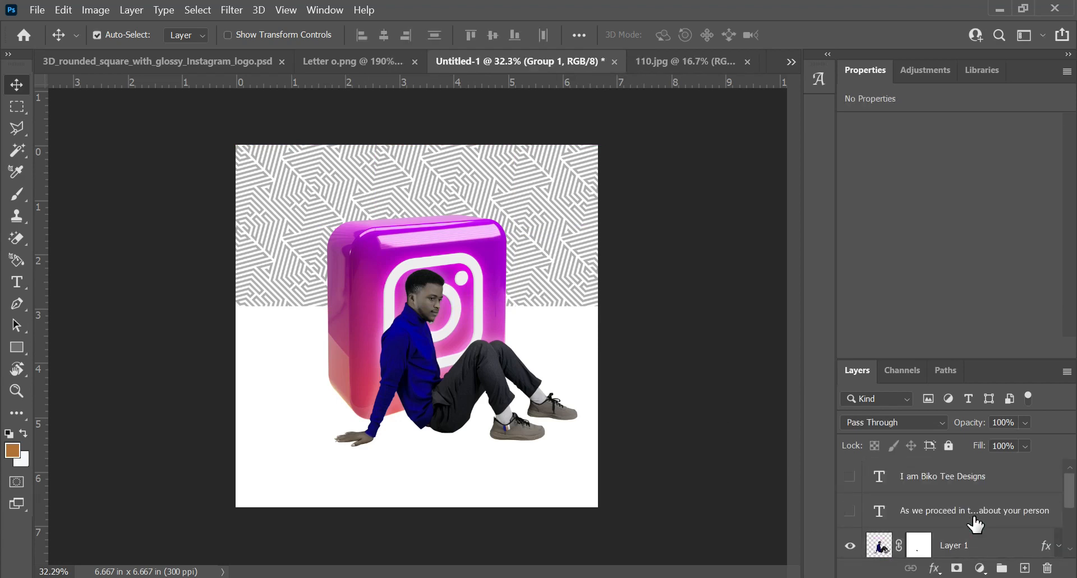
click(997, 502)
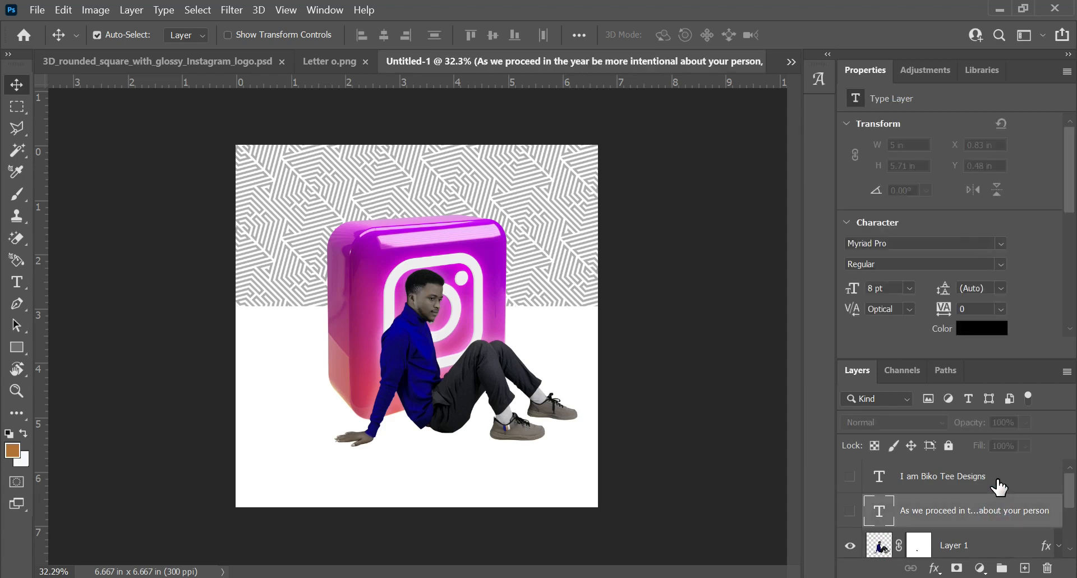
shift+click(998, 481)
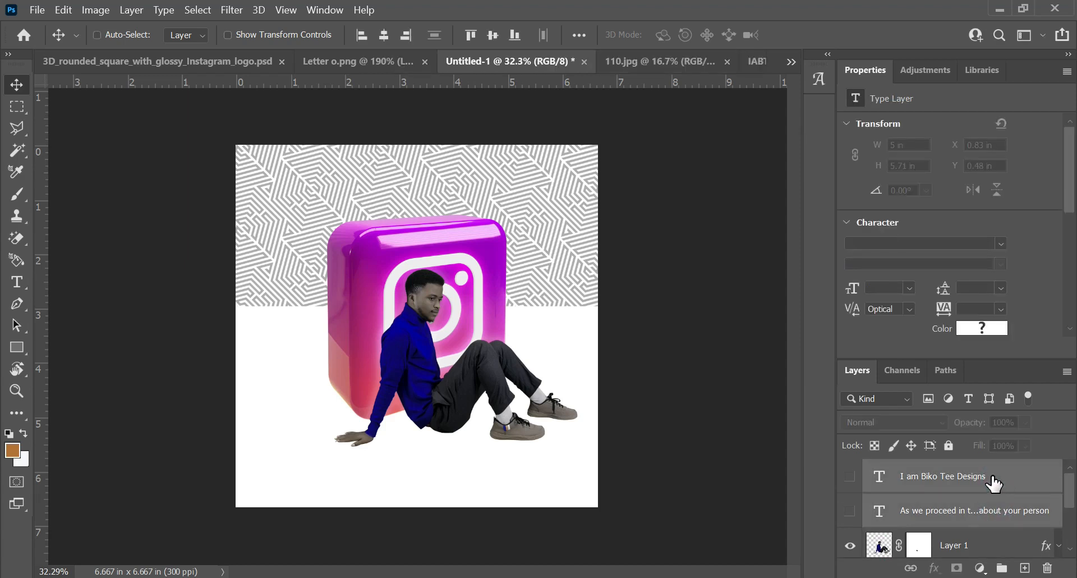
key(ctrl+g)
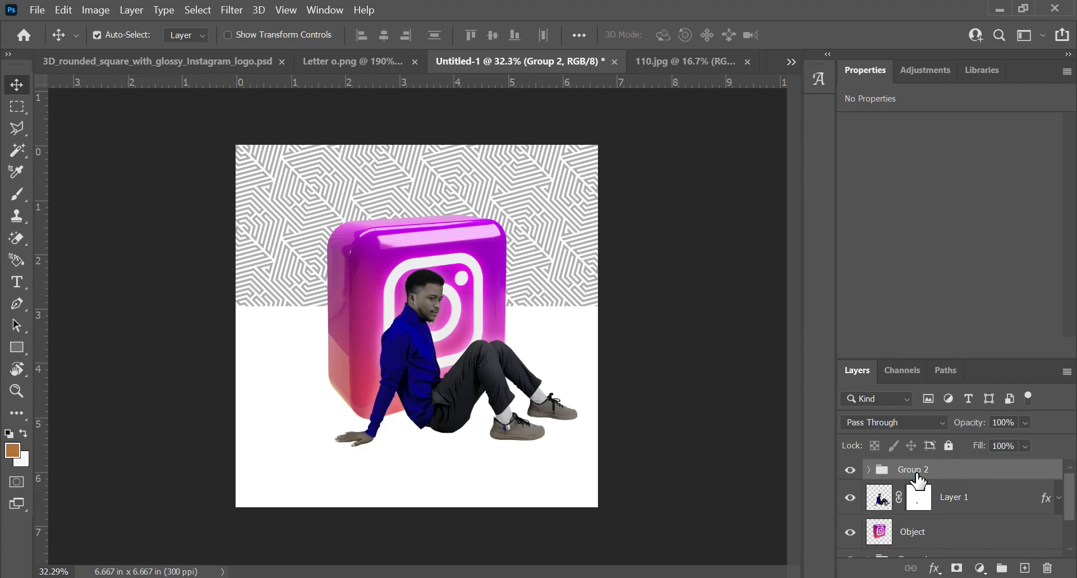
text(txt)
key(Return)
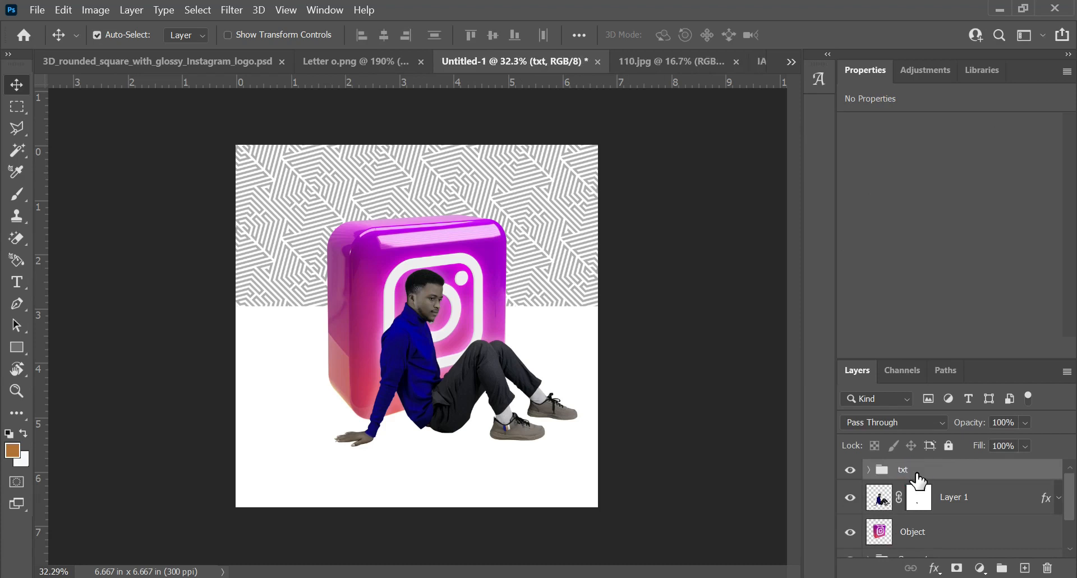
- Group the man's layer and the Instagram logo layer and name the group "Img"
click(965, 518)
shift+click(970, 498)
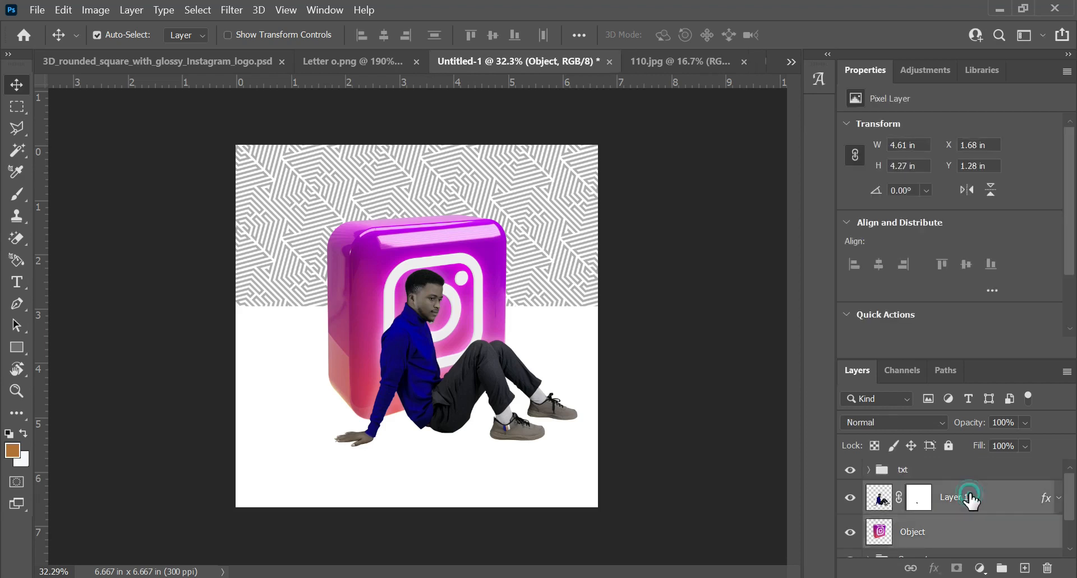
key(ctrl+g)
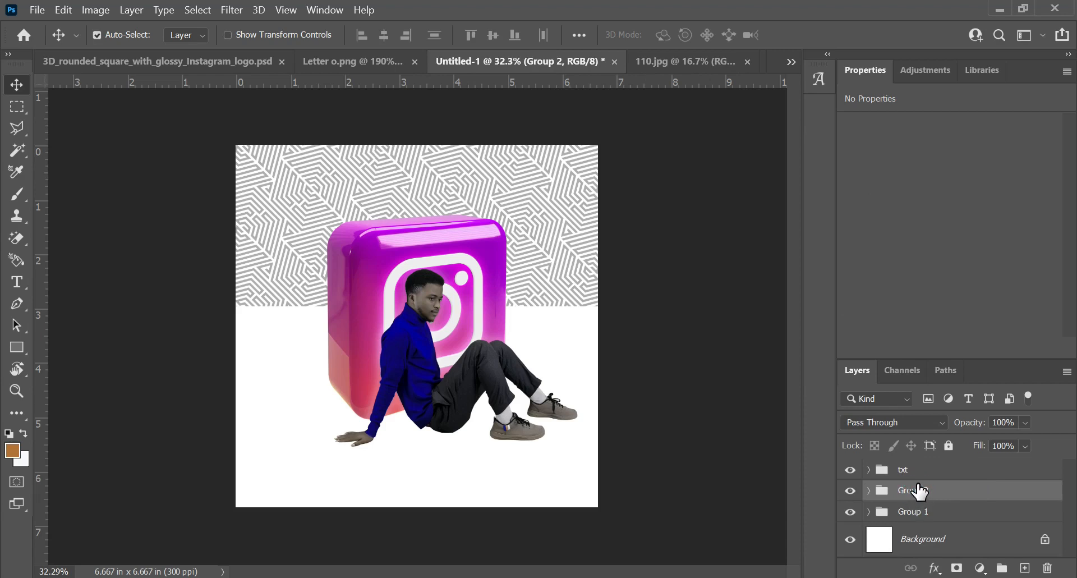
double_click(920, 495)
key(BackSpace)
key(Return)
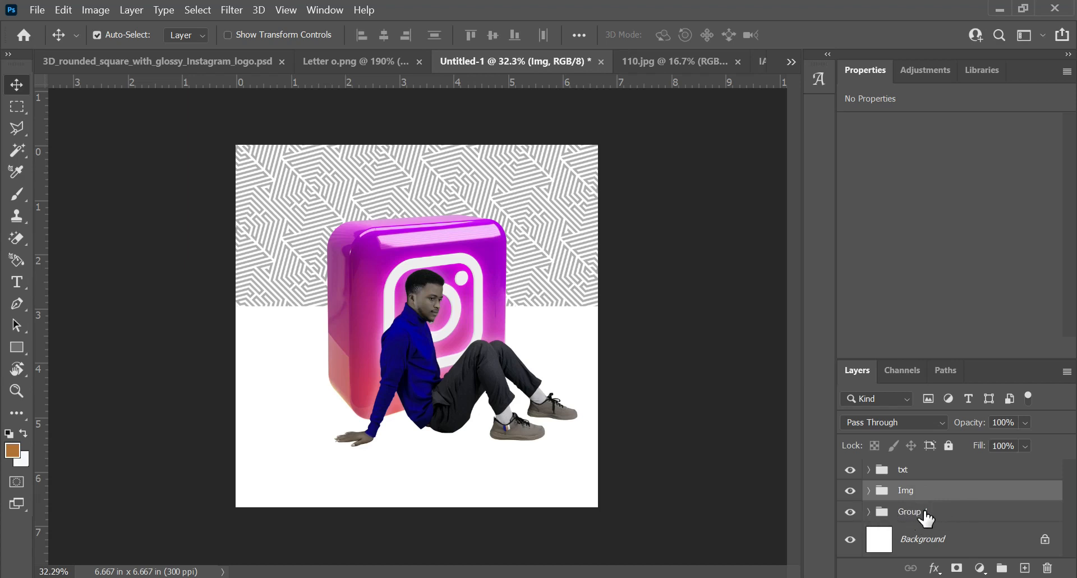
- Rename the group holding the pattern tiles as "pattern"
double_click(910, 513)
text(pattern)
key(Return)
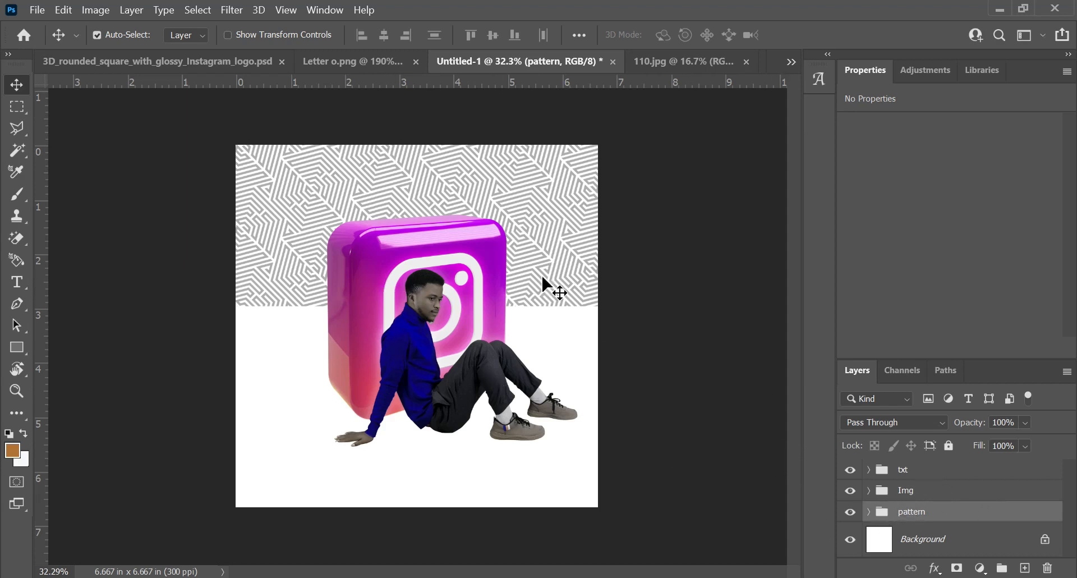
click(96, 36)
click(97, 35)
drag(554, 221, 536, 417)
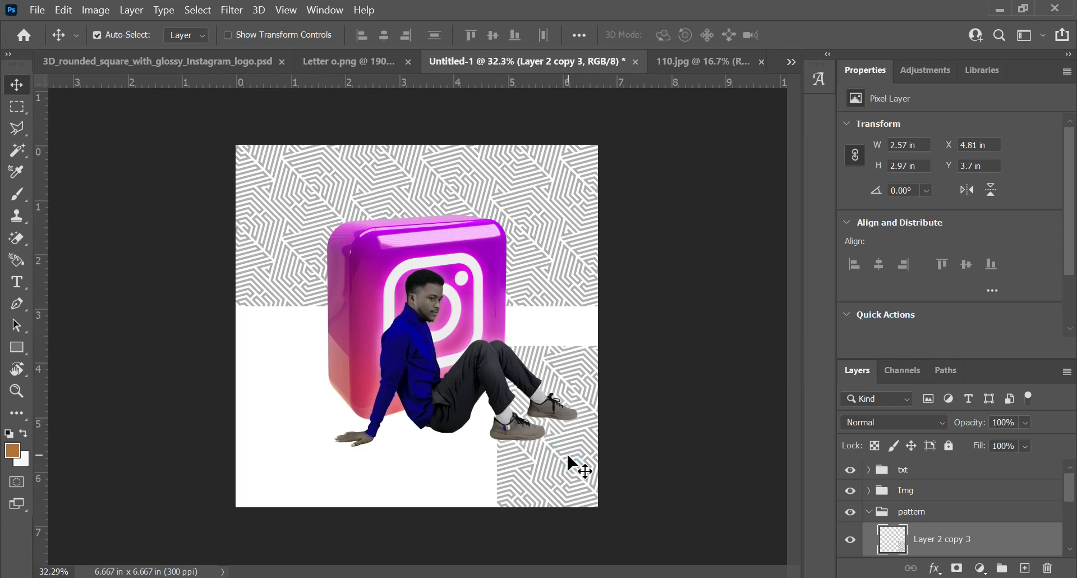
key(Delete)
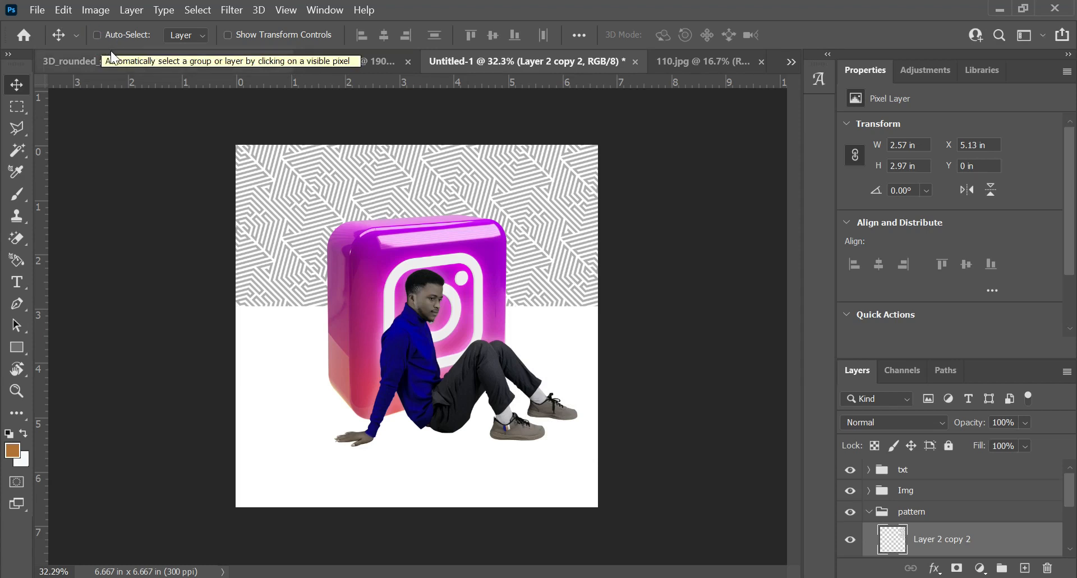
click(869, 512)
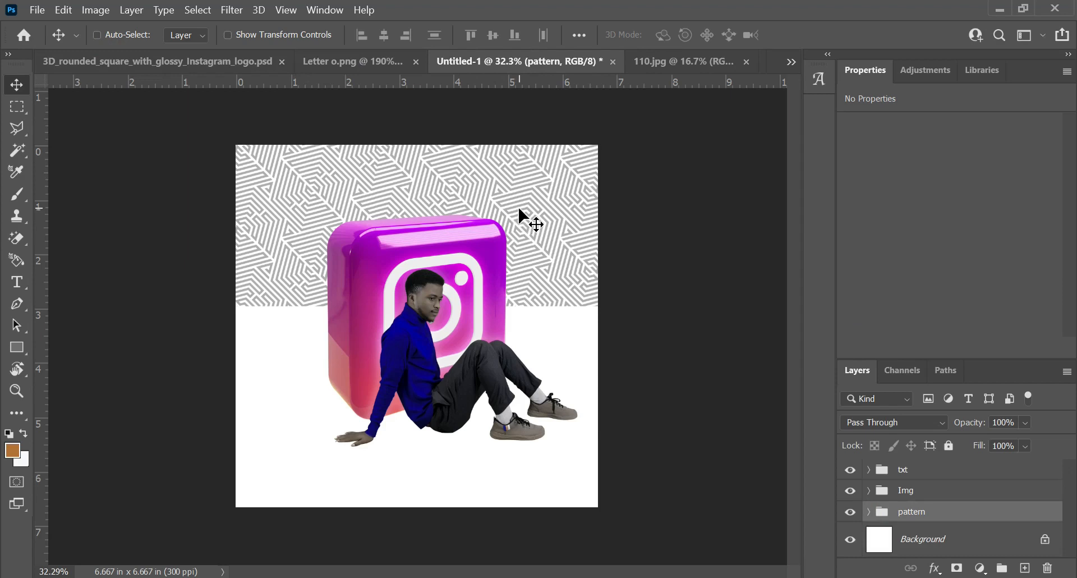
drag(523, 176, 513, 350)
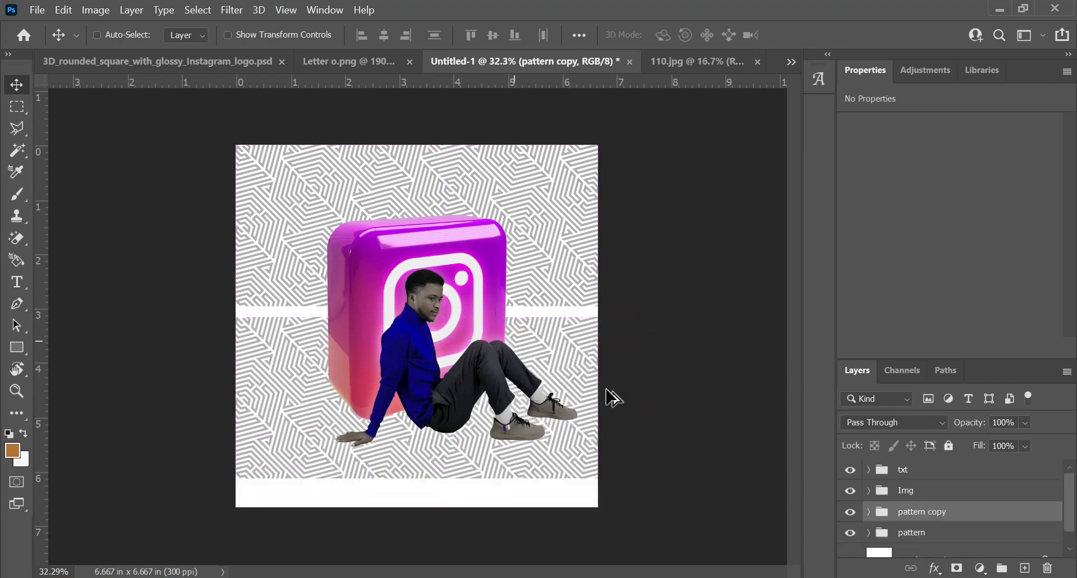
key(shift+Up)
key(shift+Up)
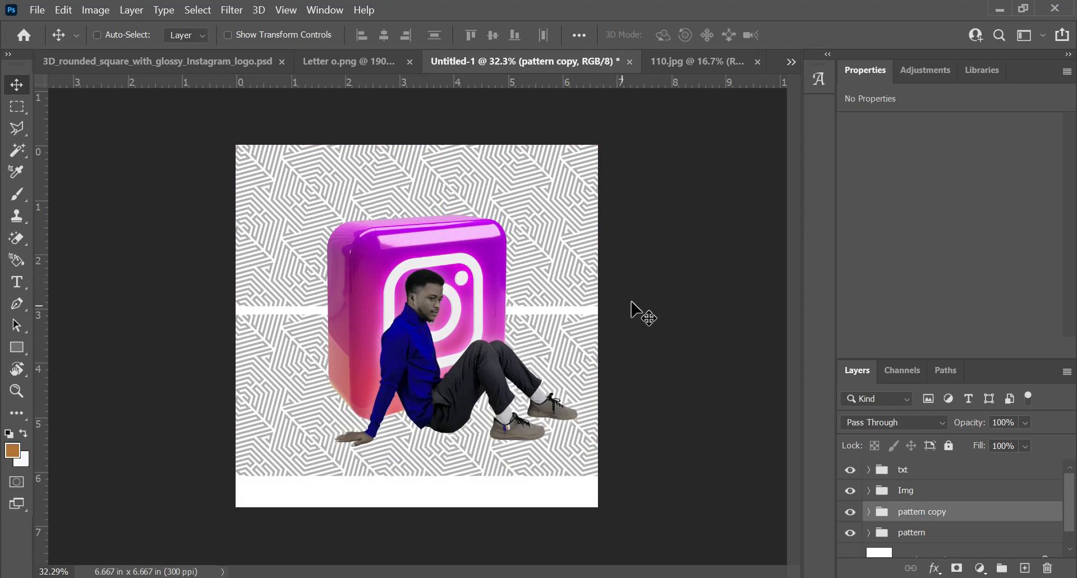
key(ctrl+t)
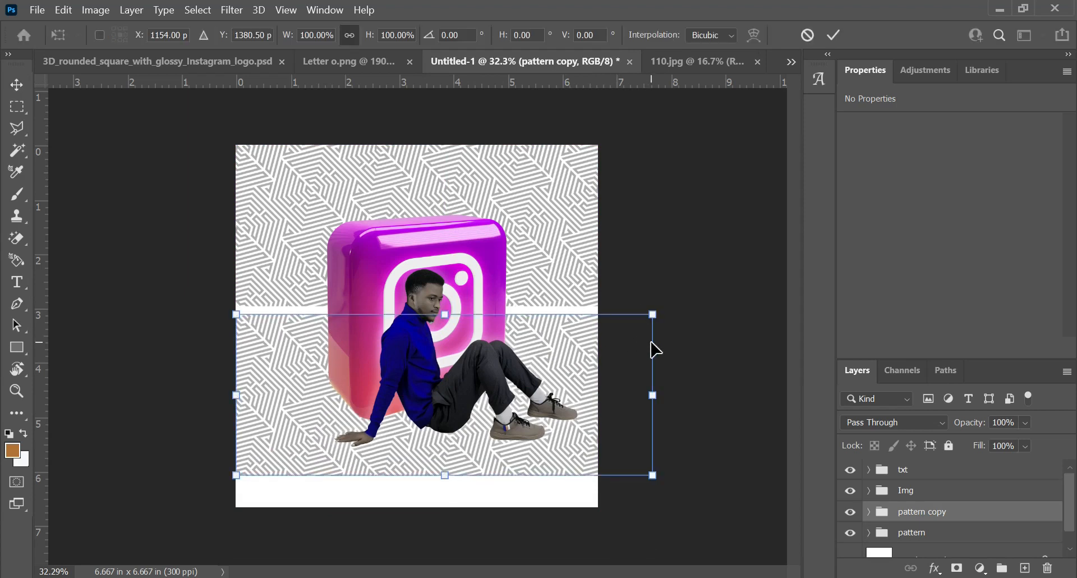
key(Escape)
key(Delete)
- Scale the pattern group proportionally to 87.03% from its top-left corner so it spans exactly the canvas width
key(ctrl+t)
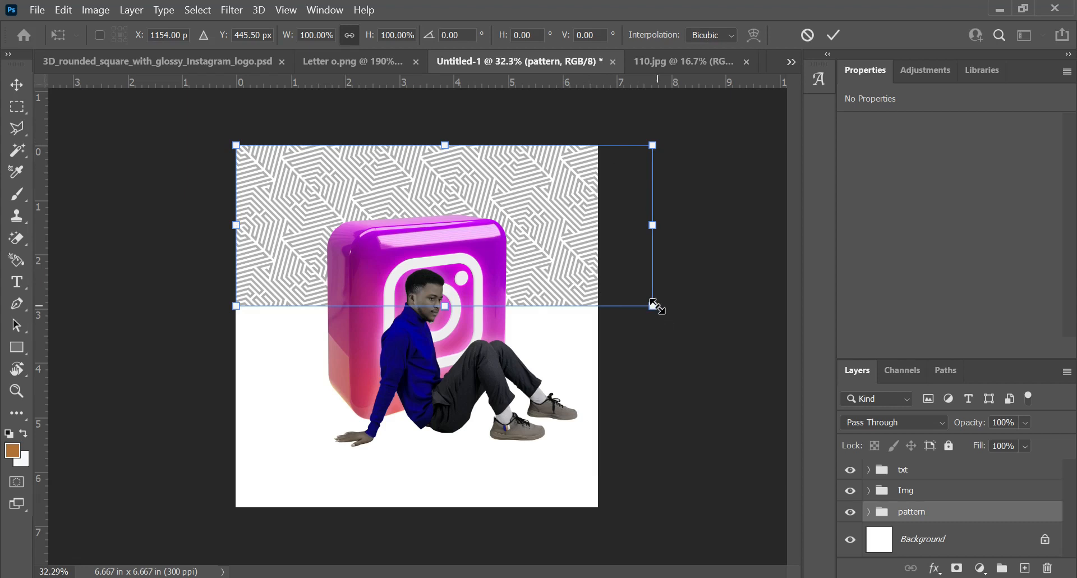
drag(653, 307, 605, 280)
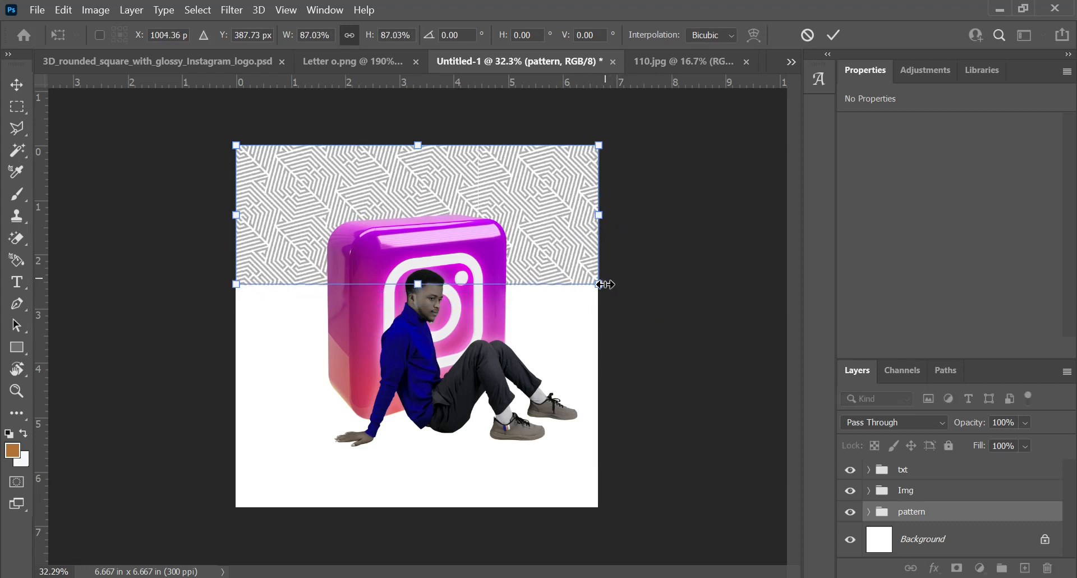
key(Return)
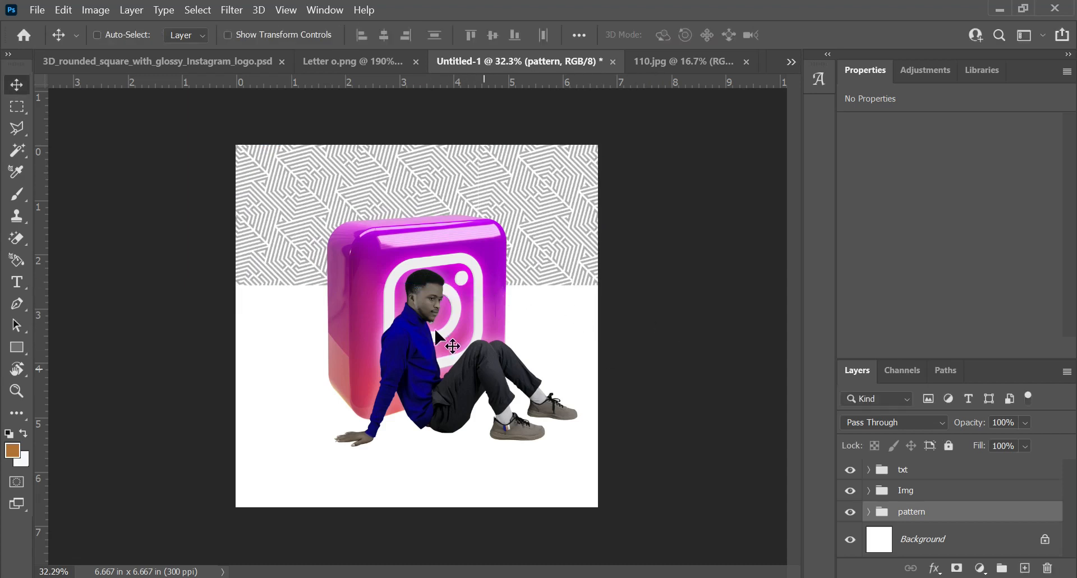
- Nudge the rightmost pattern tile slightly left to X 4.45 in, and turn Auto-Select off with the pattern group collapsed
alt+scroll(360, 210, up, 3)
scroll(481, 232, down, 2)
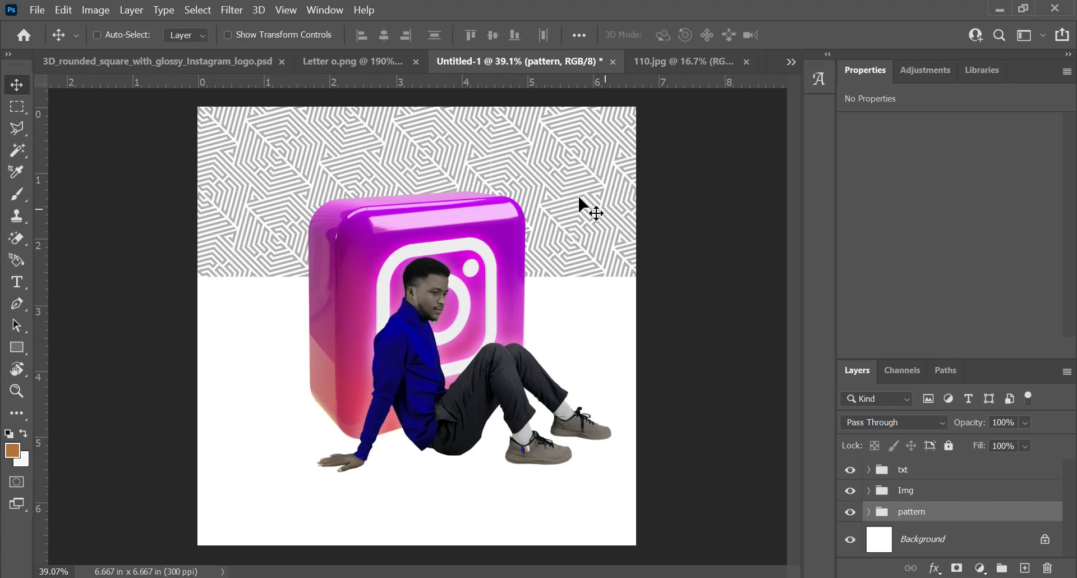
scroll(461, 190, up, 4)
scroll(461, 191, up, 5)
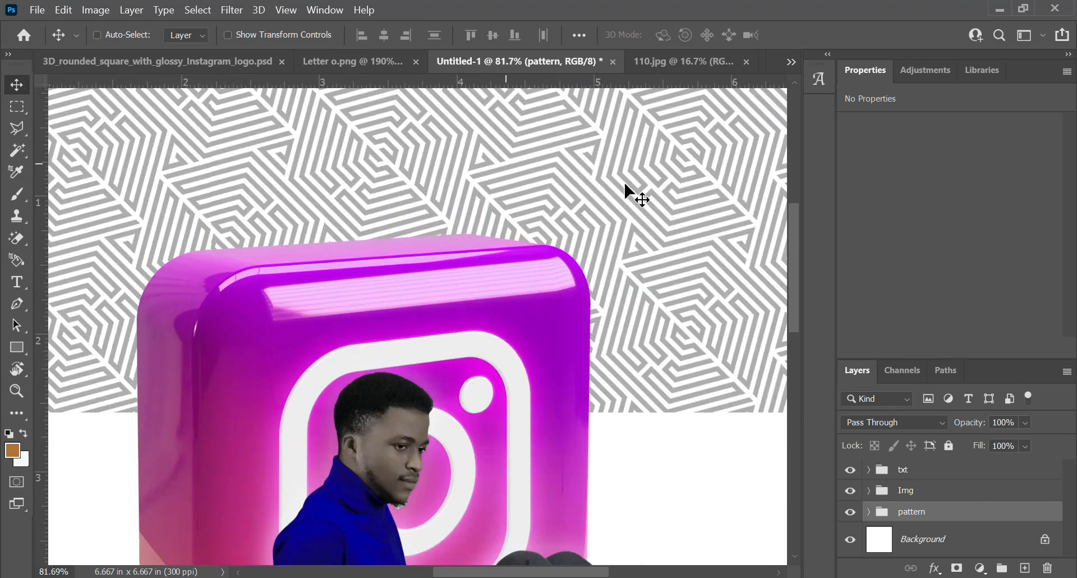
scroll(619, 190, down, 6)
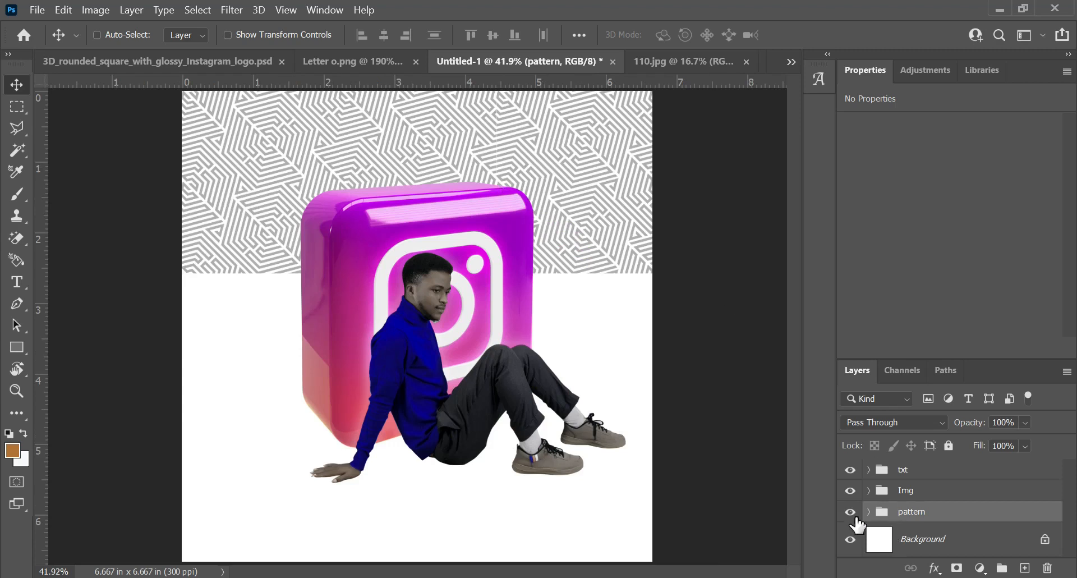
click(97, 35)
click(595, 188)
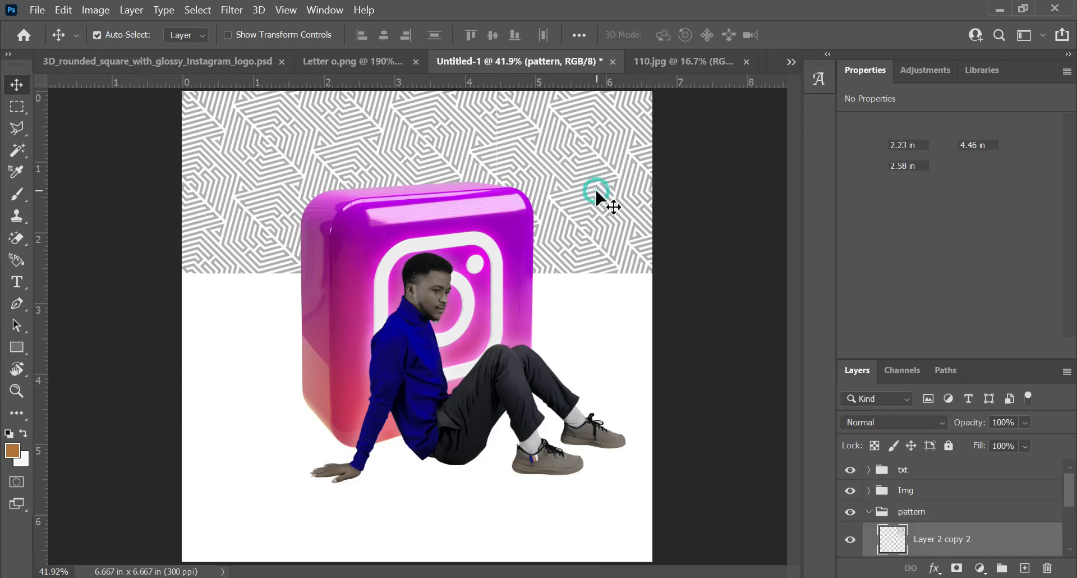
key(Left)
scroll(675, 157, up, 3)
scroll(674, 157, down, 2)
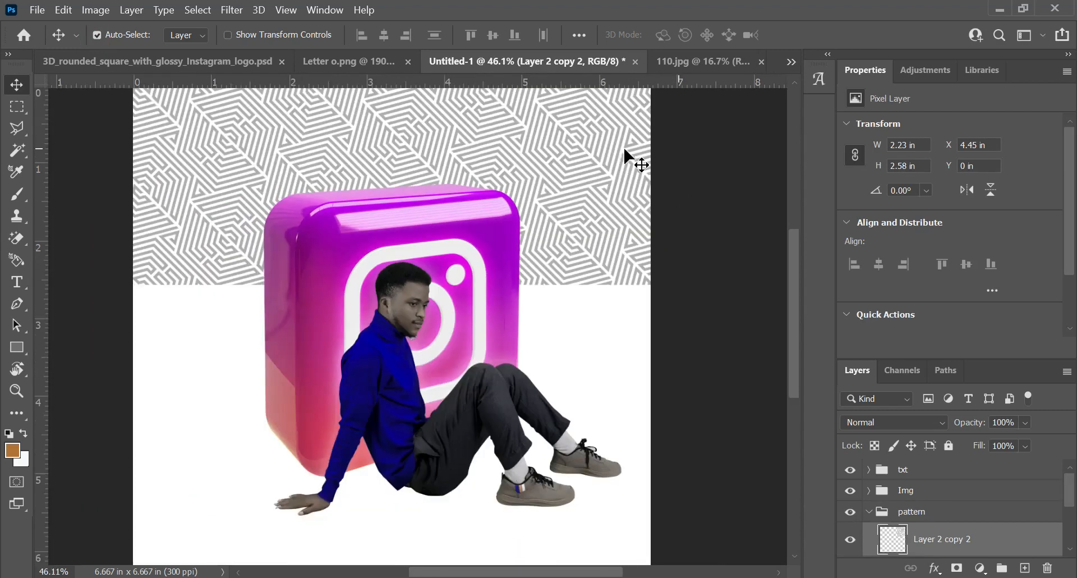
click(97, 36)
click(868, 512)
key(ctrl+t)
scroll(641, 310, up, 1)
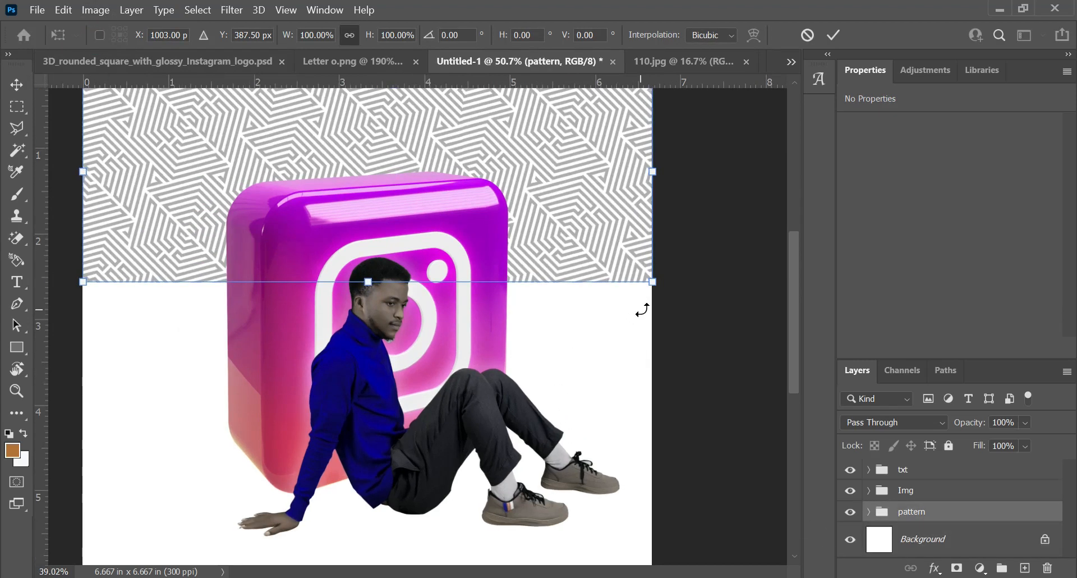
scroll(641, 310, down, 3)
click(808, 36)
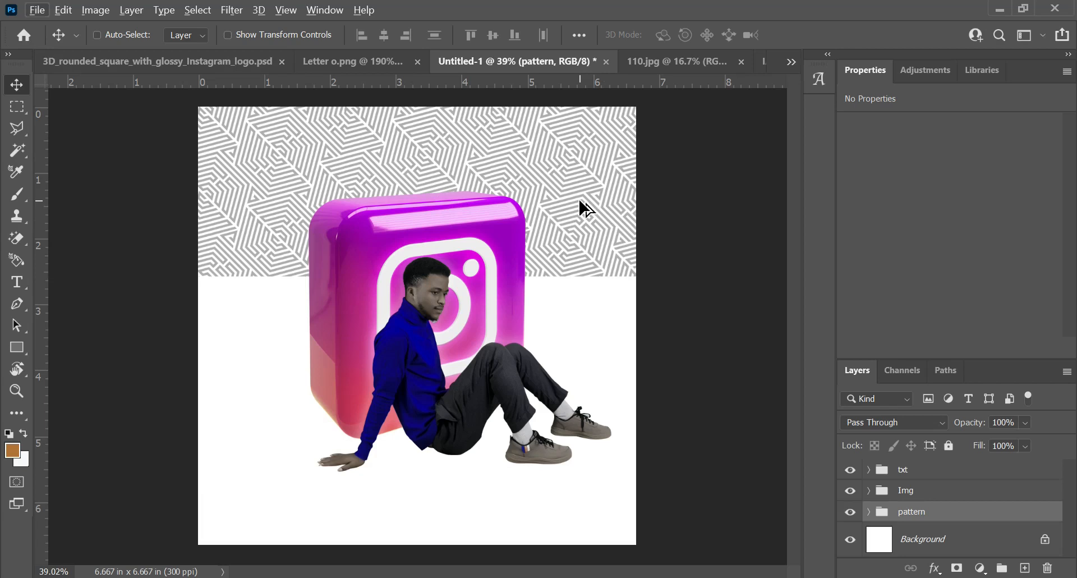
- Duplicate the pattern group and place the copy directly below the first row of tiles
drag(572, 207, 580, 377)
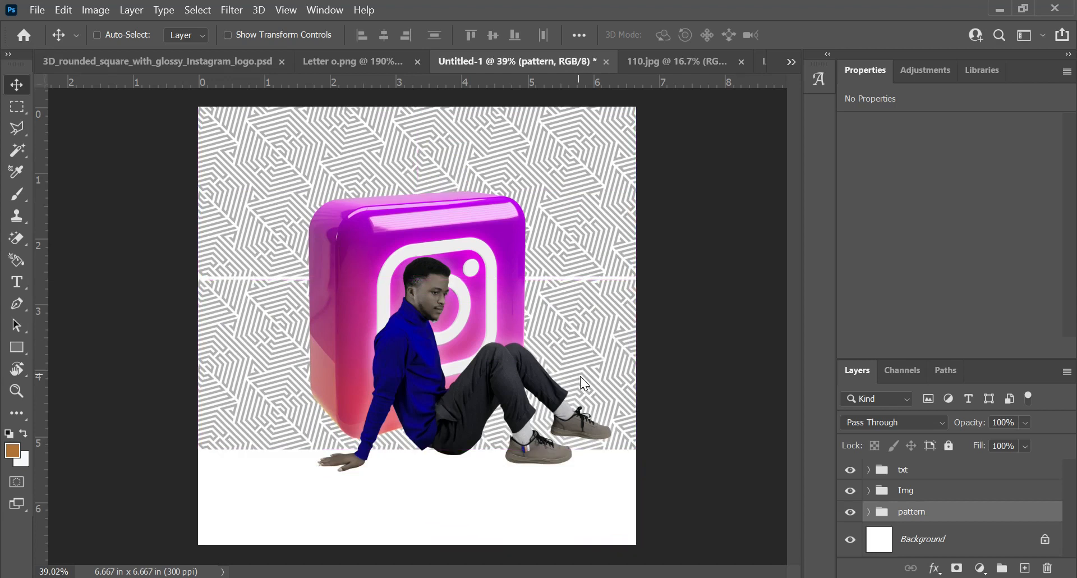
key(ctrl+j)
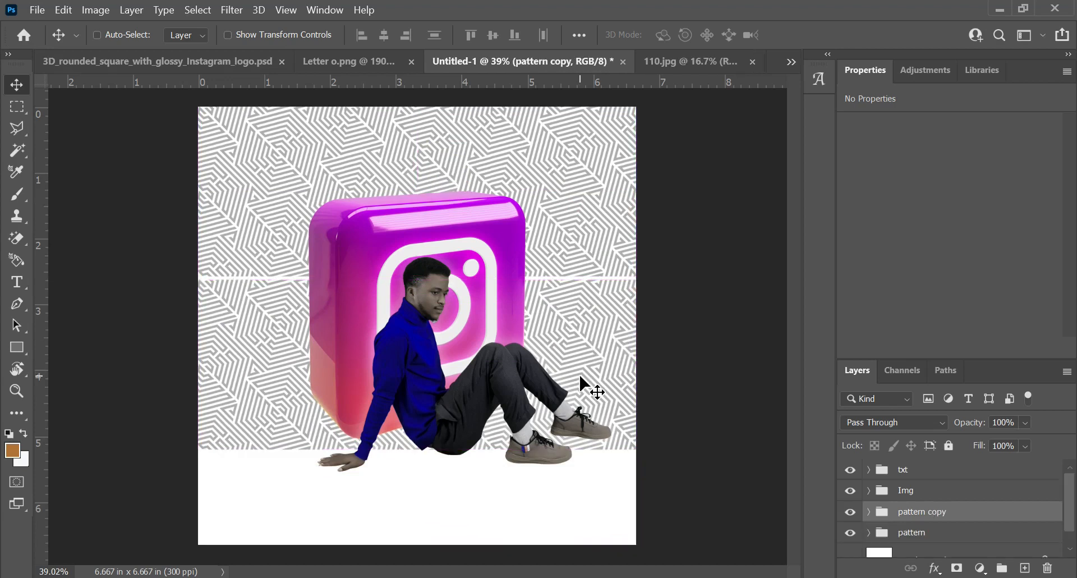
scroll(582, 289, up, 3)
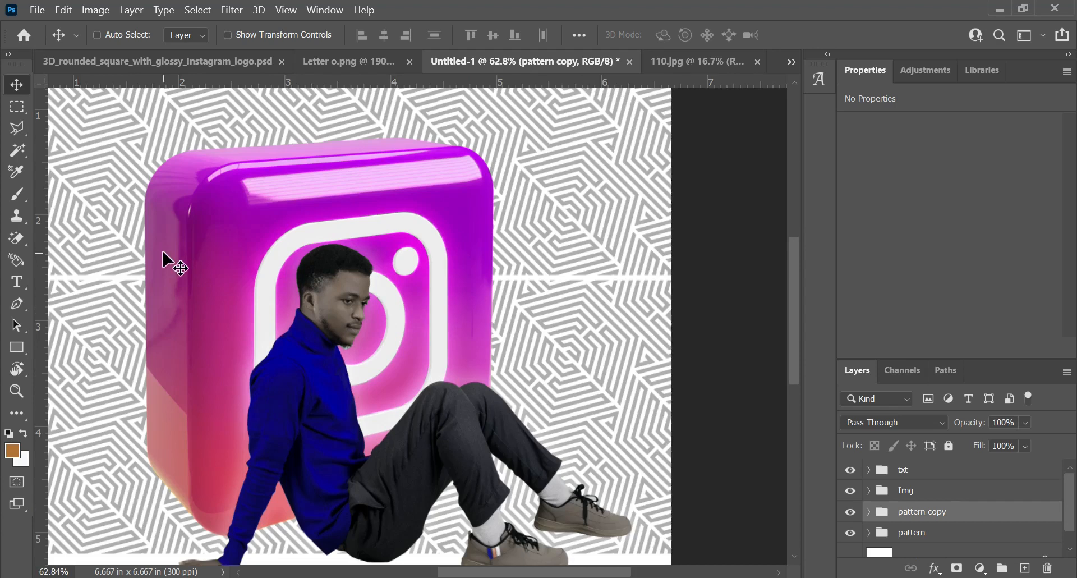
scroll(178, 278, down, 1)
drag(134, 293, 250, 294)
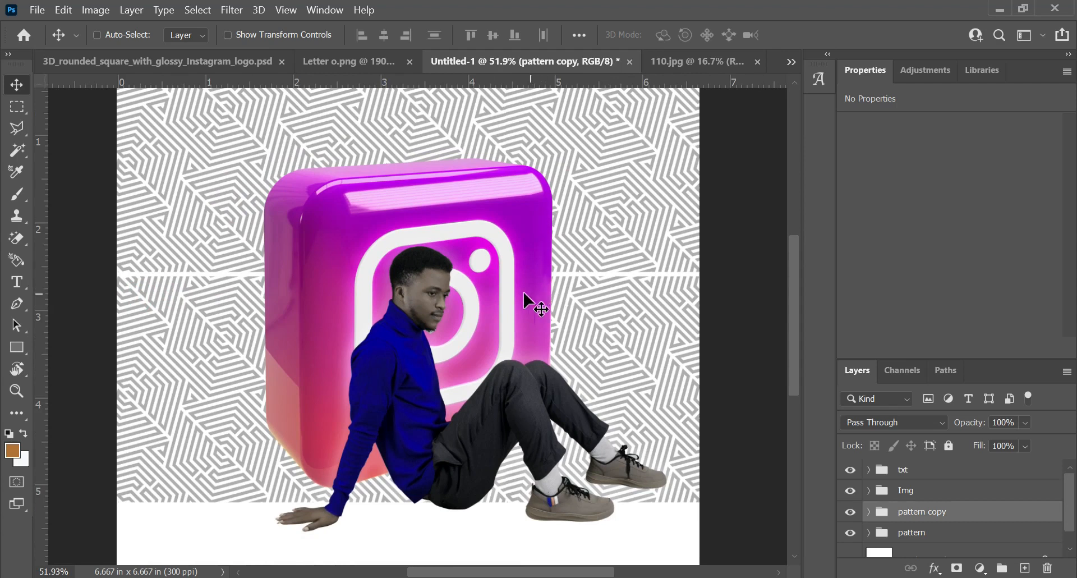
- Nudge the copied pattern group upward until it meets the first row without a white seam
scroll(511, 291, up, 3)
key(Up)
key(Up)
key(Up)
key(Up)
key(Up)
key(Up)
key(Up)
key(Up)
key(Up)
key(Up)
key(Up)
key(Up)
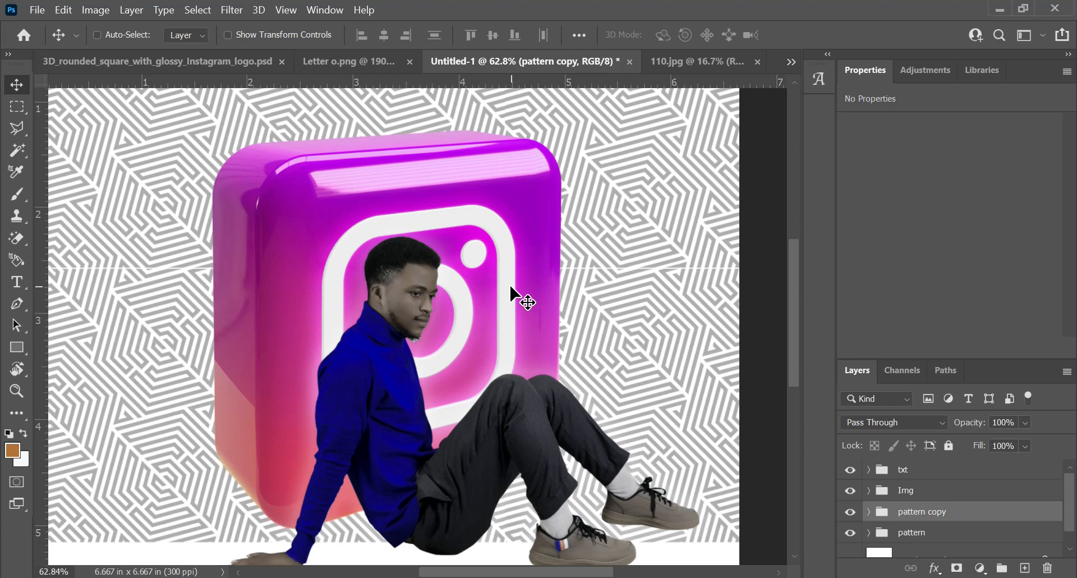
key(Up)
key(Up)
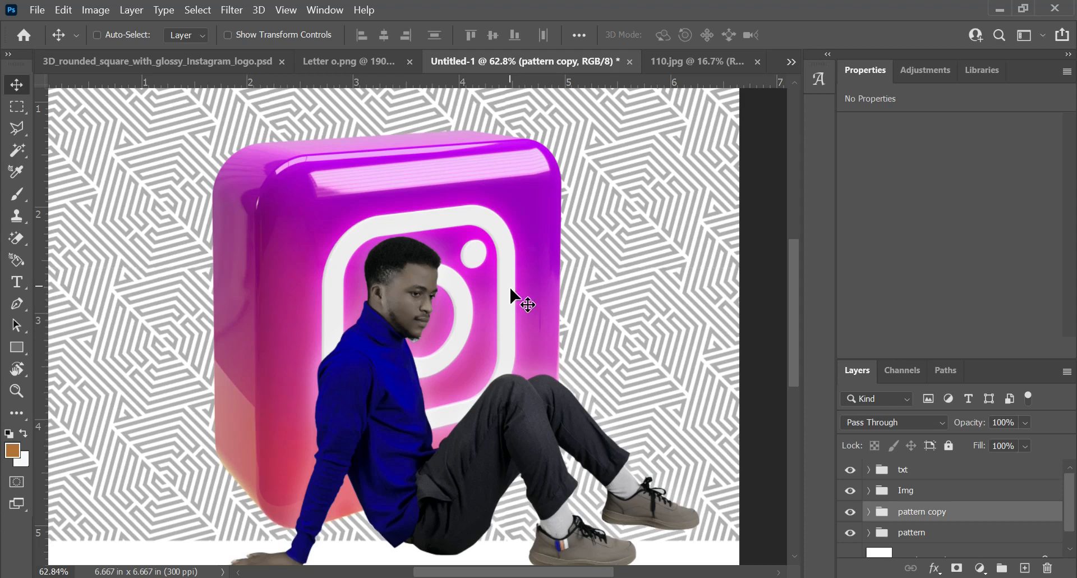
- Duplicate the pattern group again and place the second copy below the middle row to cover the canvas bottom
scroll(511, 291, down, 2)
drag(611, 396, 614, 533)
scroll(597, 488, up, 2)
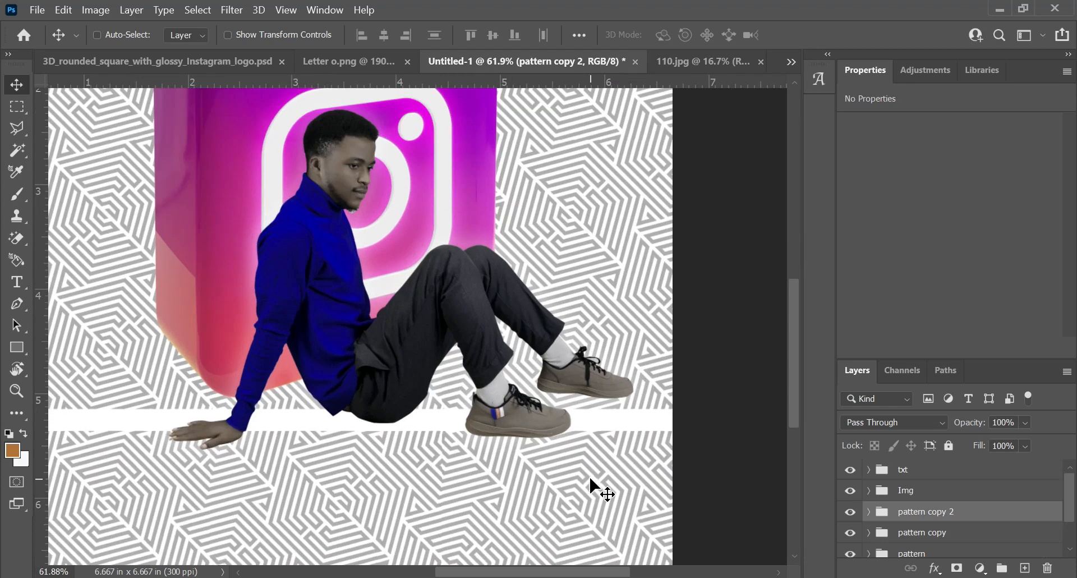
- Nudge the second pattern copy upward until the white gap to the middle row is closed
key(Up)
key(Up)
key(Up)
key(Up)
key(Up)
key(Up)
key(Up)
key(Up)
key(Up)
key(Up)
key(Up)
key(Up)
key(Up)
key(Up)
key(Up)
key(Up)
key(Up)
key(Up)
key(Up)
key(Up)
key(Up)
key(Up)
key(Up)
key(Up)
key(Up)
key(Up)
key(Up)
key(Up)
key(Up)
key(Up)
key(Up)
key(Up)
key(Up)
key(Up)
key(Up)
key(Up)
key(Up)
key(Up)
key(Up)
key(Up)
key(Up)
key(Up)
key(Up)
key(Up)
key(Up)
key(Up)
key(Up)
key(Up)
key(Up)
key(Up)
key(Up)
key(Up)
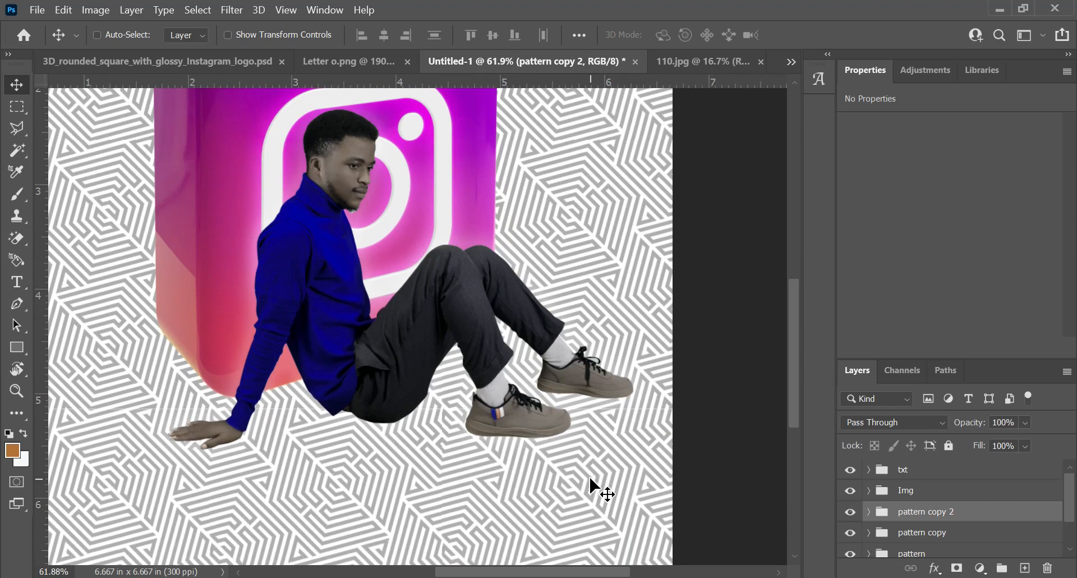
key(Up)
key(Up)
scroll(590, 479, down, 4)
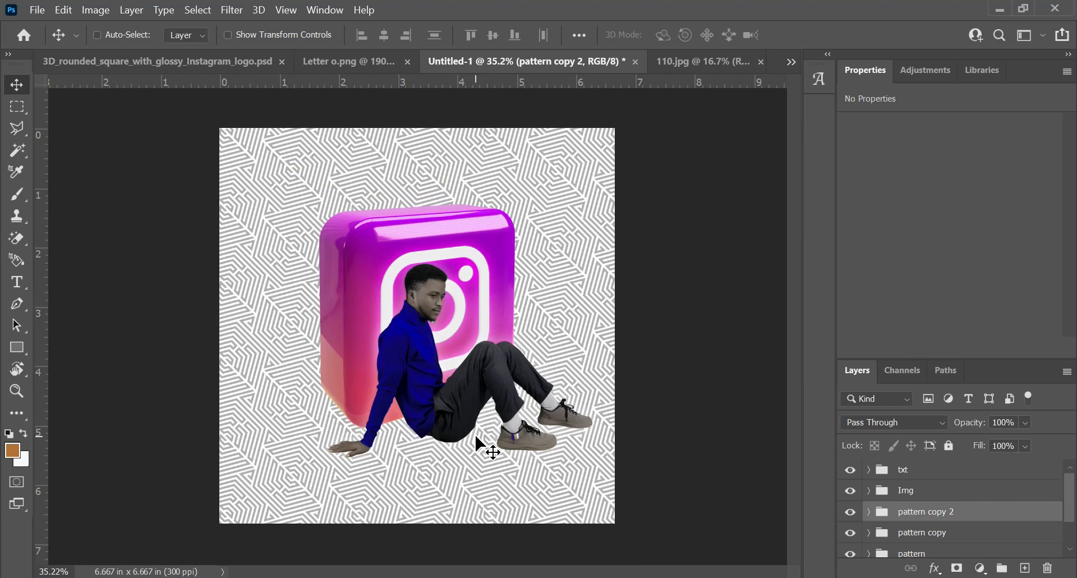
- Group the original pattern group with its two copies and name the new group "pattern"
shift+click(961, 551)
key(ctrl+g)
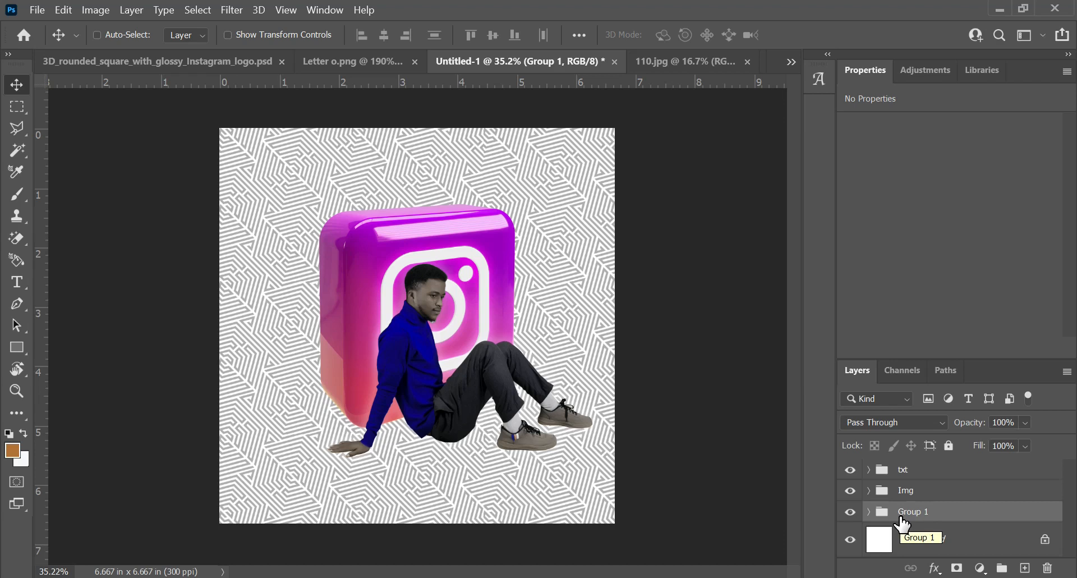
double_click(902, 519)
text(pattern)
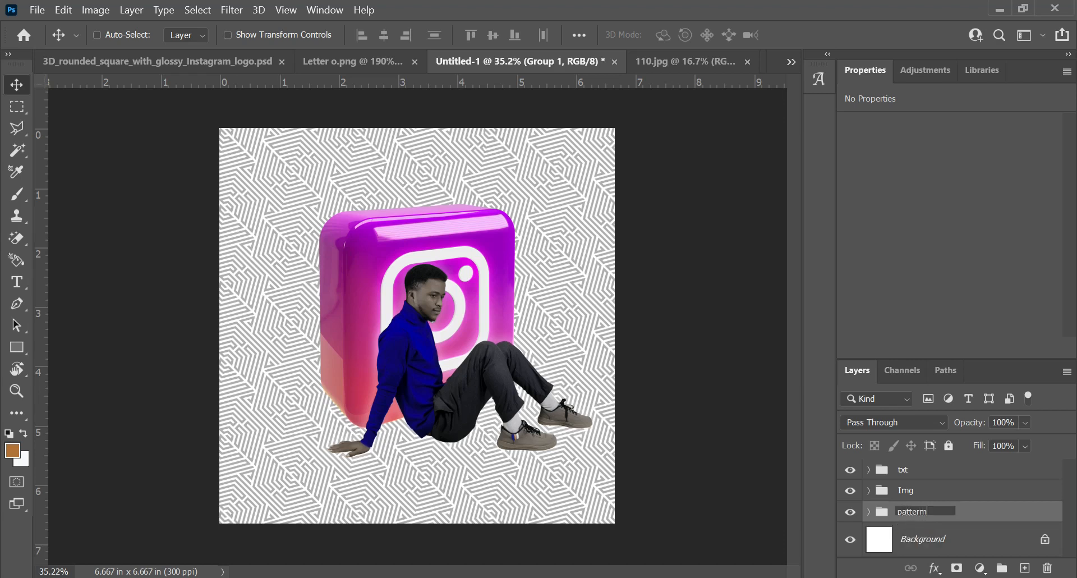
key(Return)
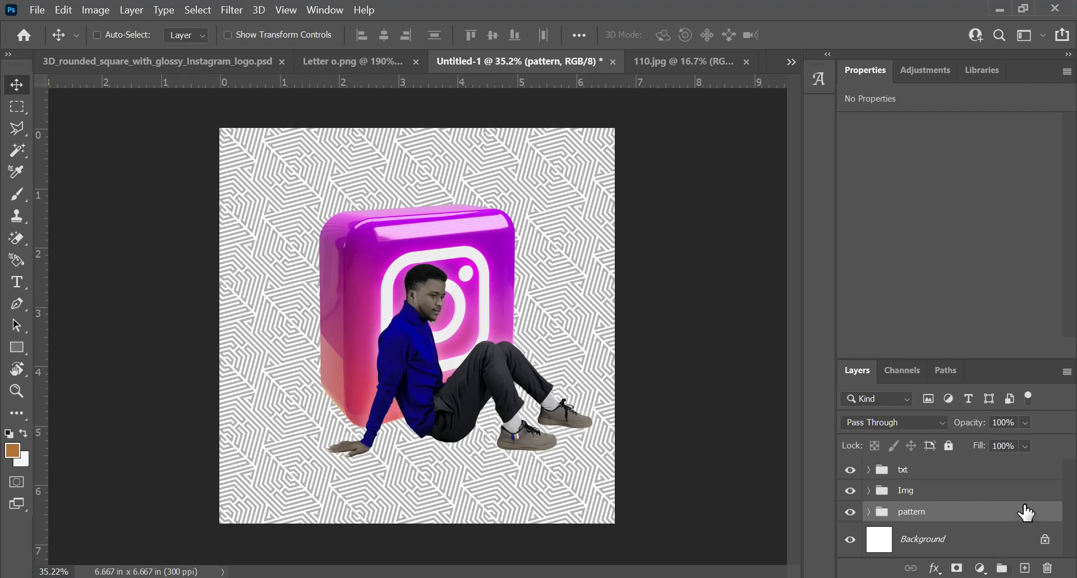
- Lower the Fill of the combined pattern group to 15%
click(1026, 446)
drag(993, 470, 992, 470)
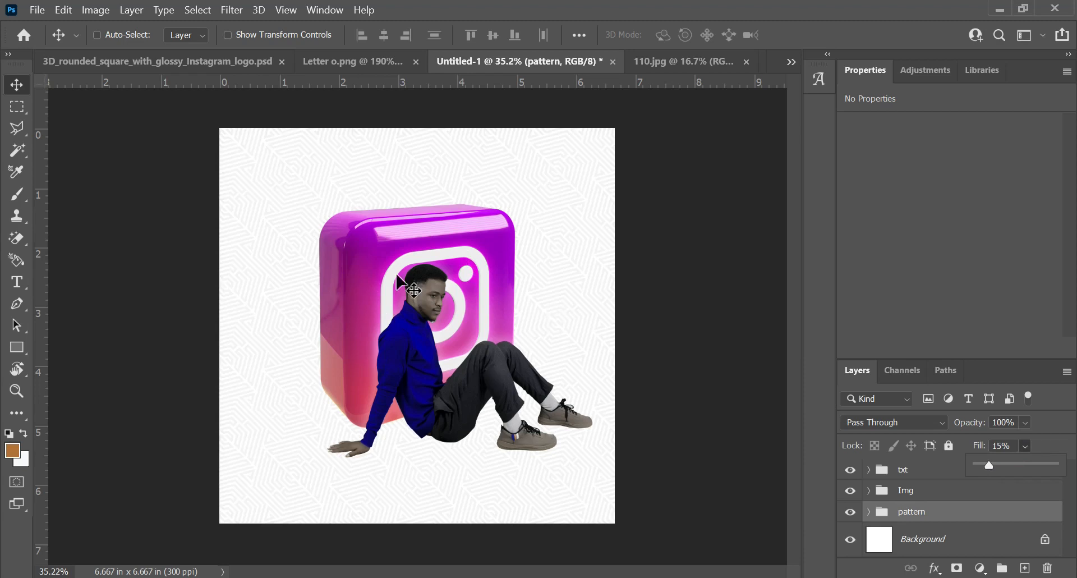
scroll(393, 244, up, 3)
scroll(392, 241, down, 2)
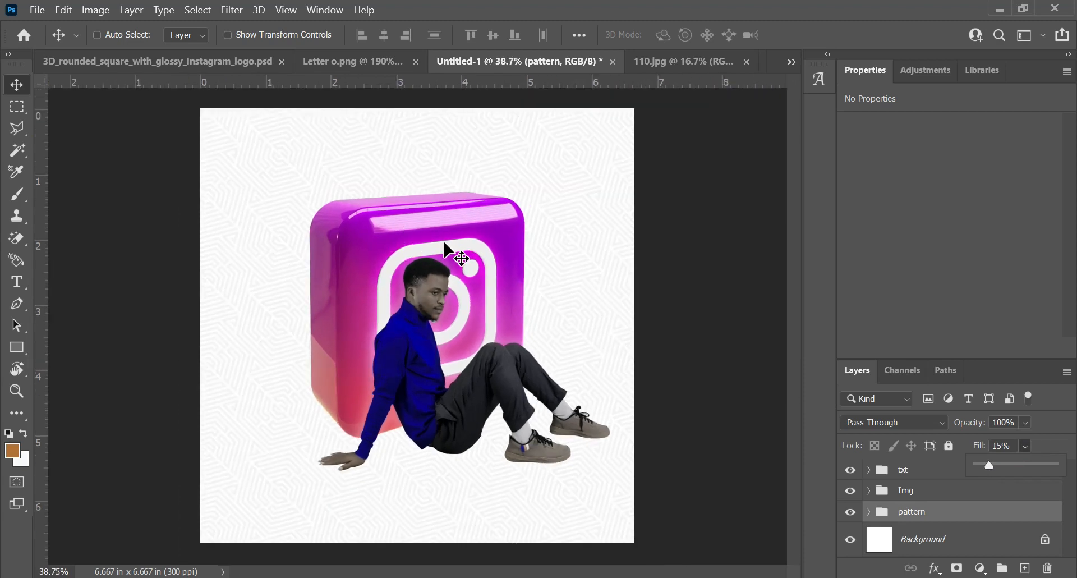
scroll(401, 230, down, 1)
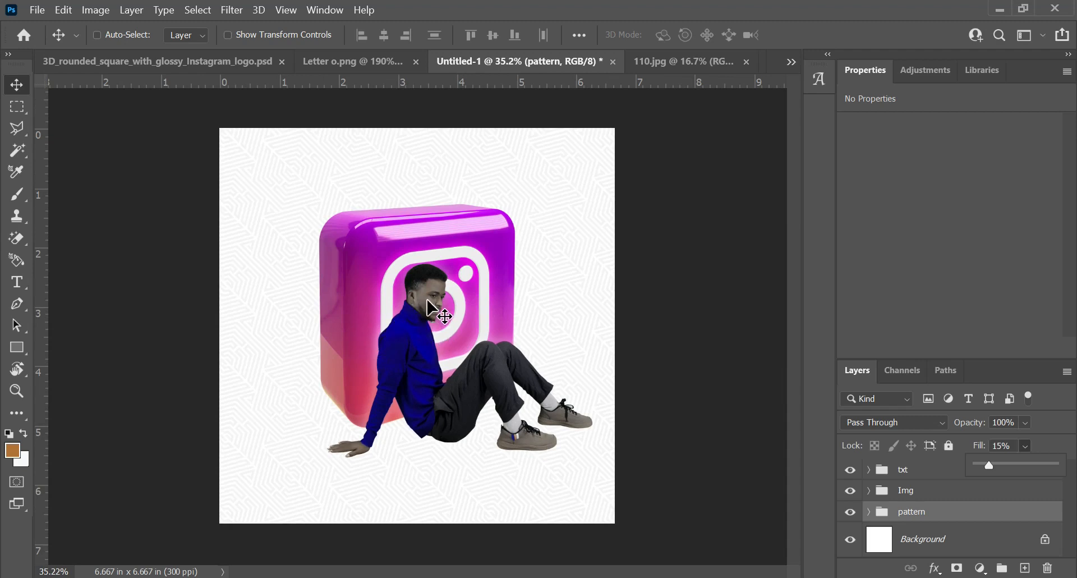
- Examine the man's face and neck up close against the Instagram logo
scroll(431, 303, up, 3)
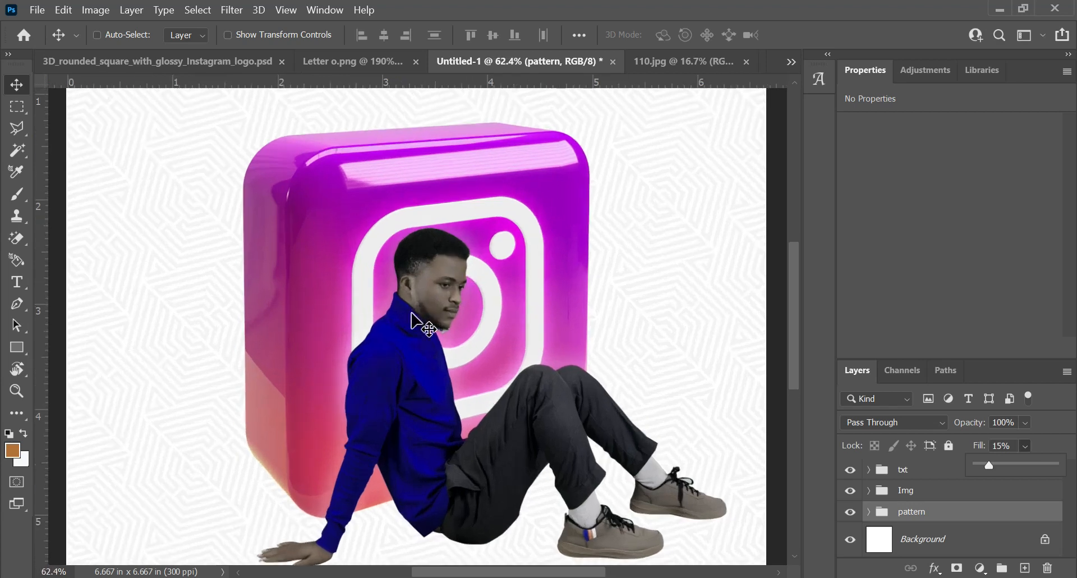
scroll(428, 302, up, 3)
scroll(427, 287, up, 2)
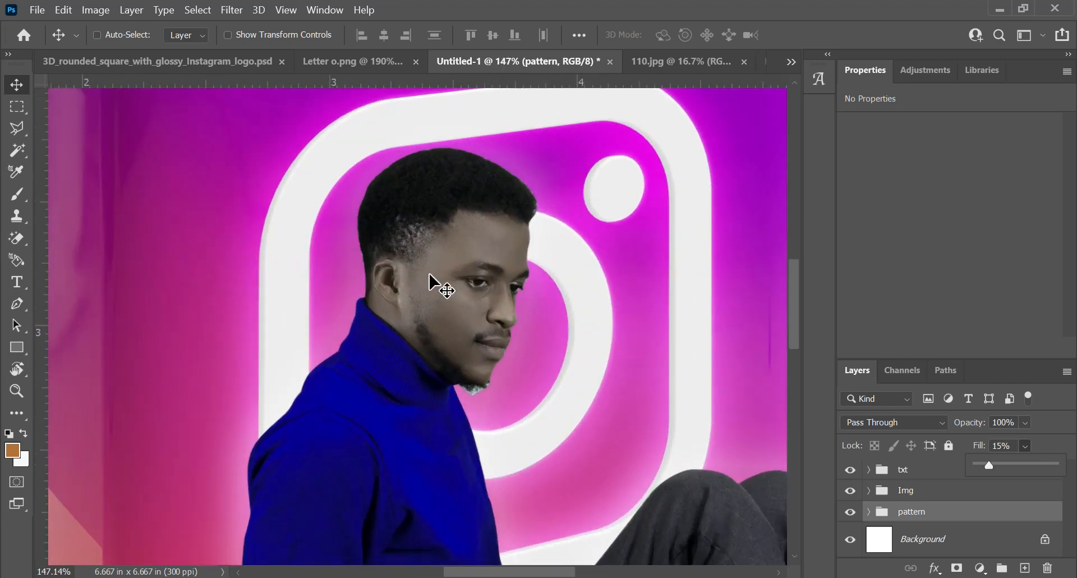
scroll(441, 296, down, 4)
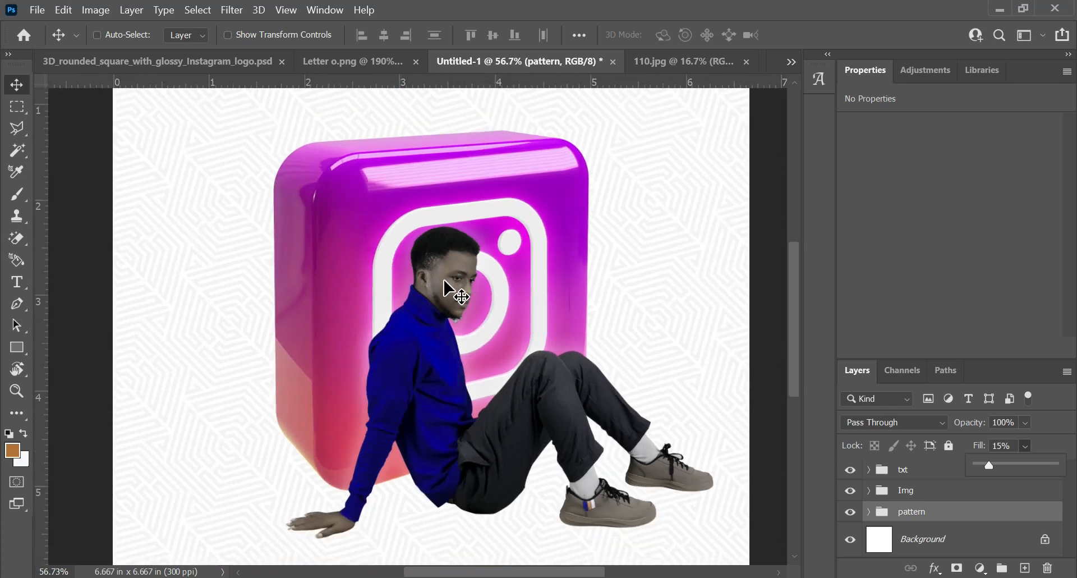
scroll(438, 266, up, 5)
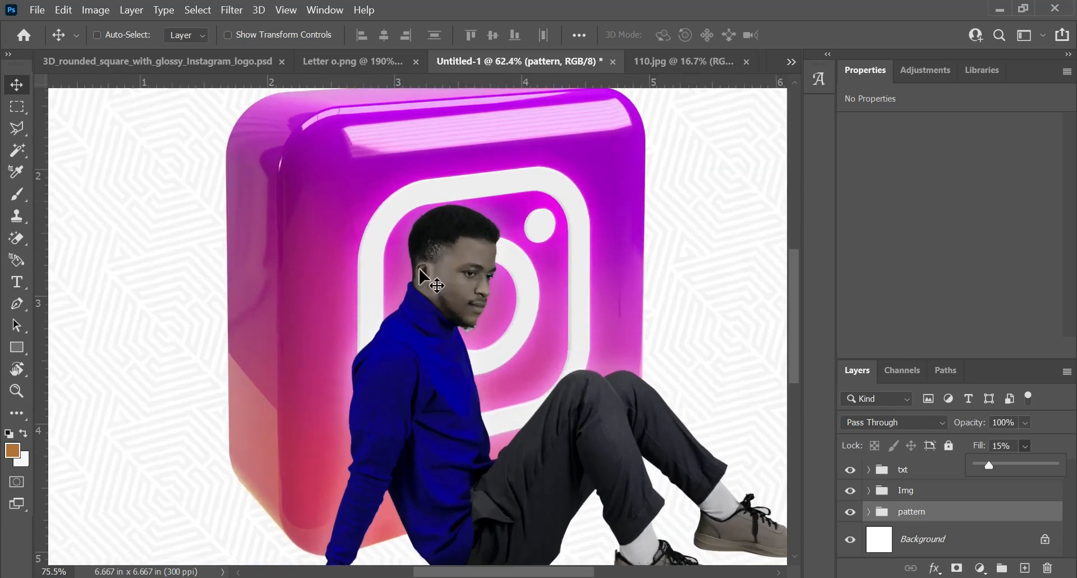
scroll(446, 244, up, 3)
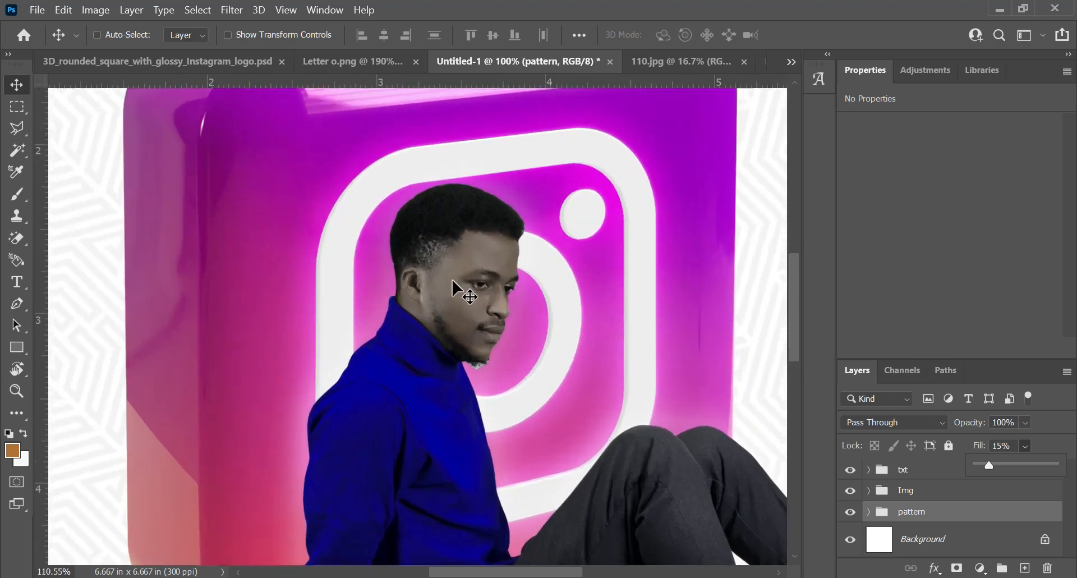
scroll(462, 289, down, 10)
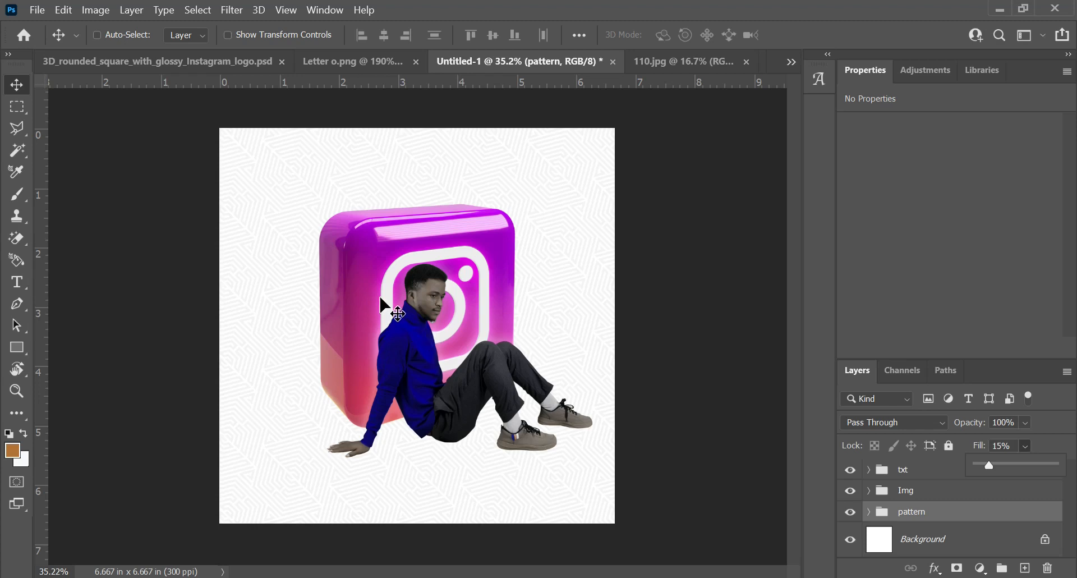
- Turn Auto-Select on and select the man's layer in the Img group
click(234, 11)
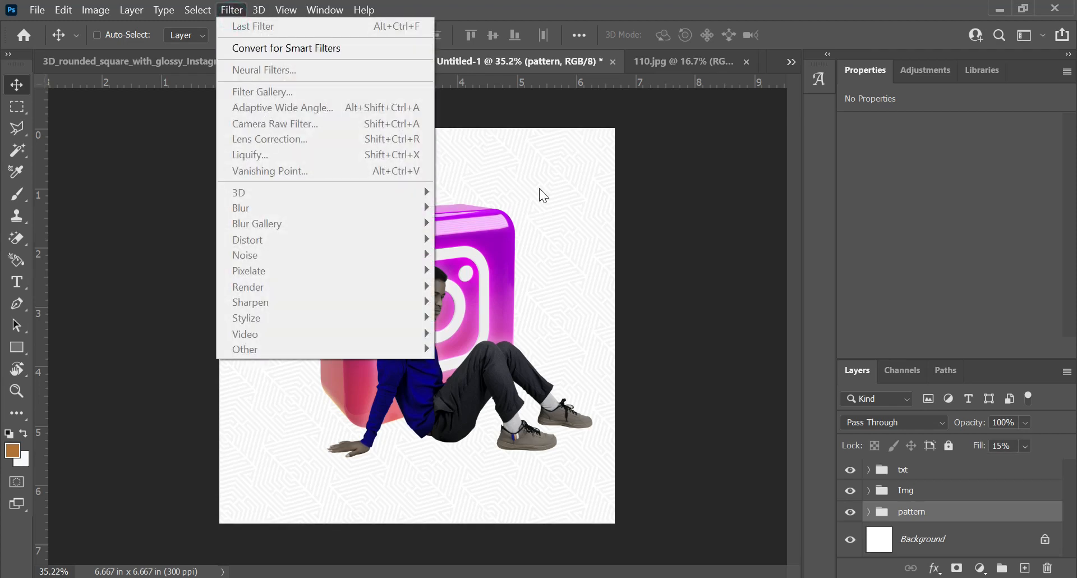
click(584, 180)
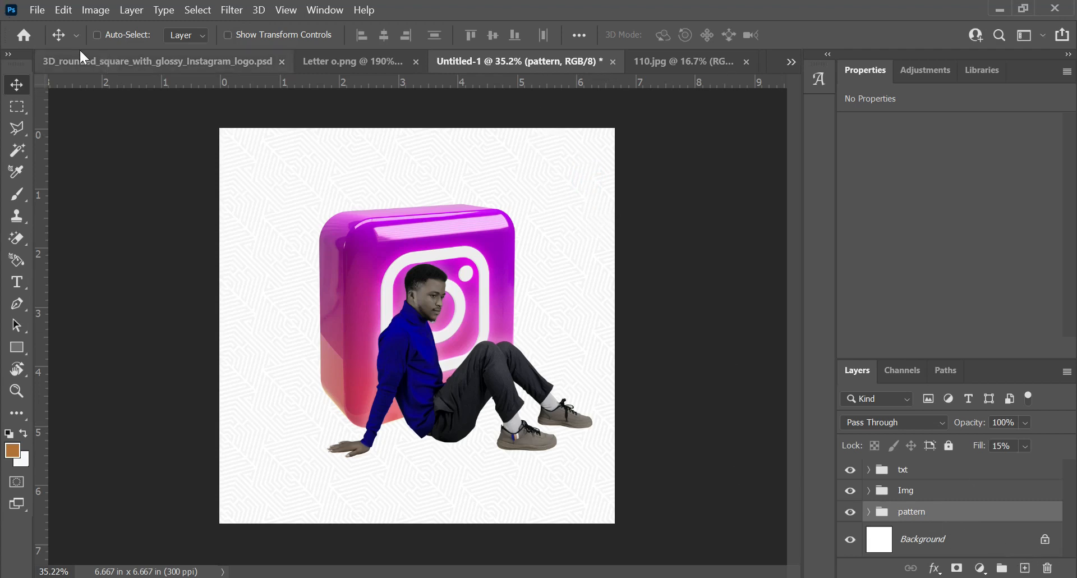
click(429, 383)
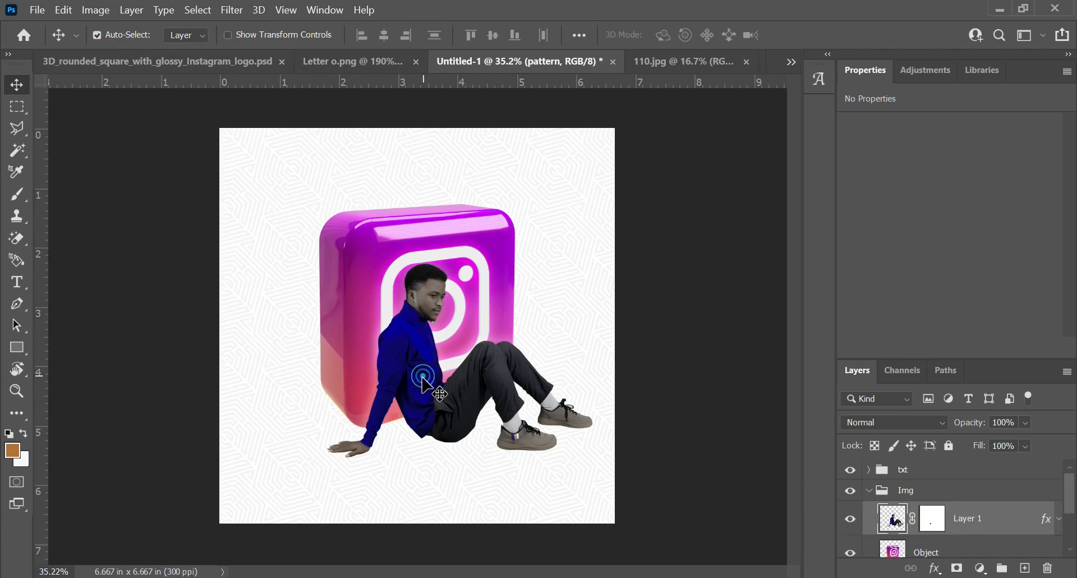
click(234, 12)
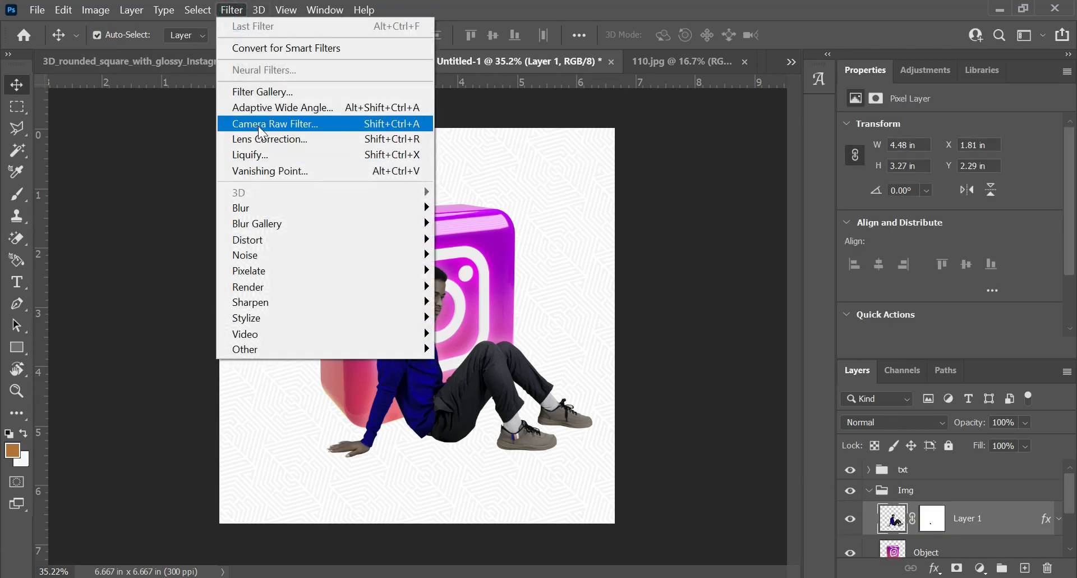
click(519, 5)
- Review the Layer Style blending options of the man's layer and close the dialog
scroll(486, 330, up, 6)
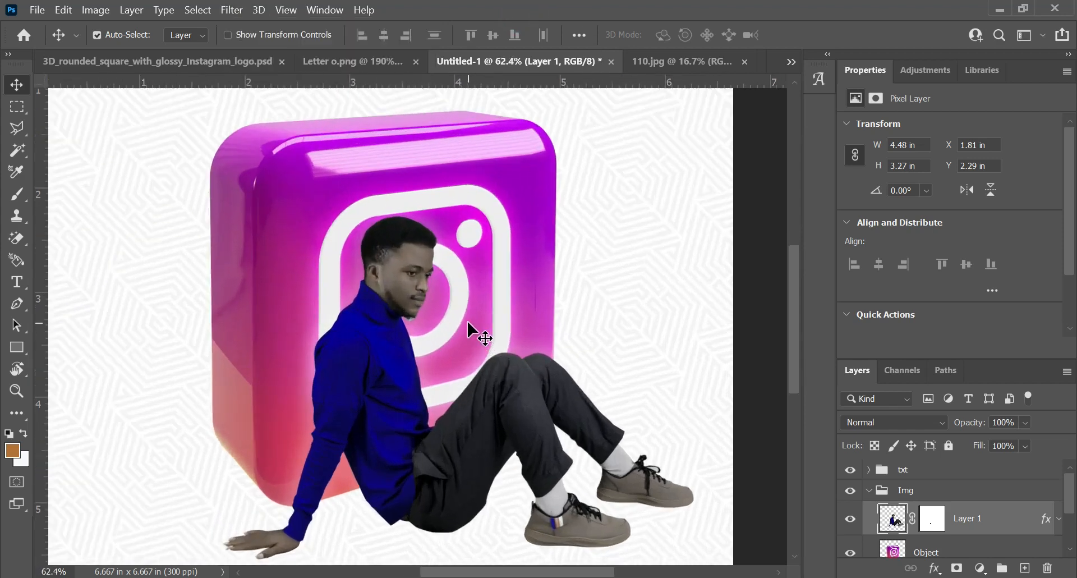
scroll(468, 322, down, 2)
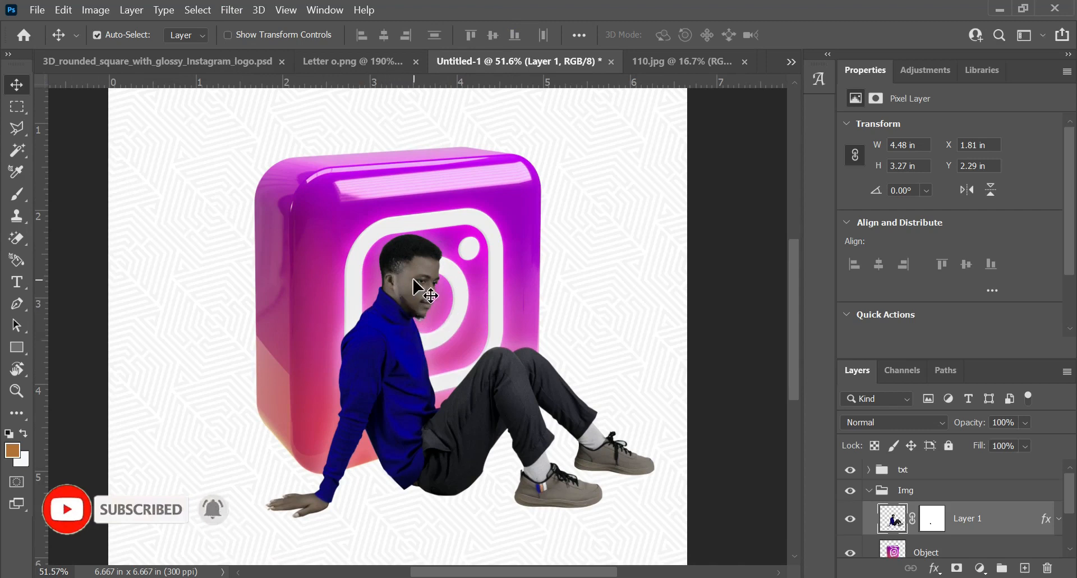
scroll(414, 280, up, 8)
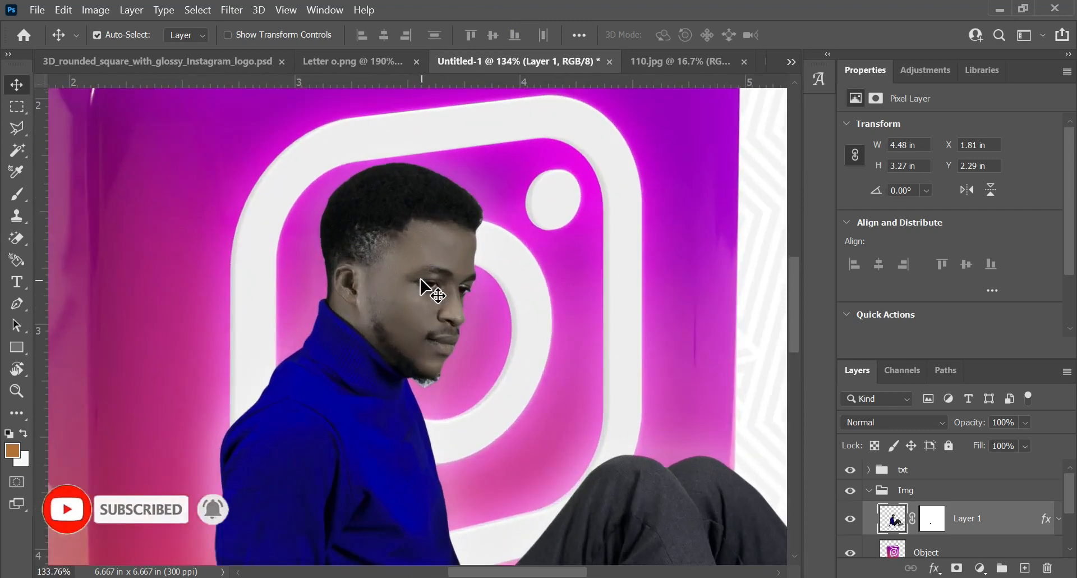
scroll(420, 280, up, 3)
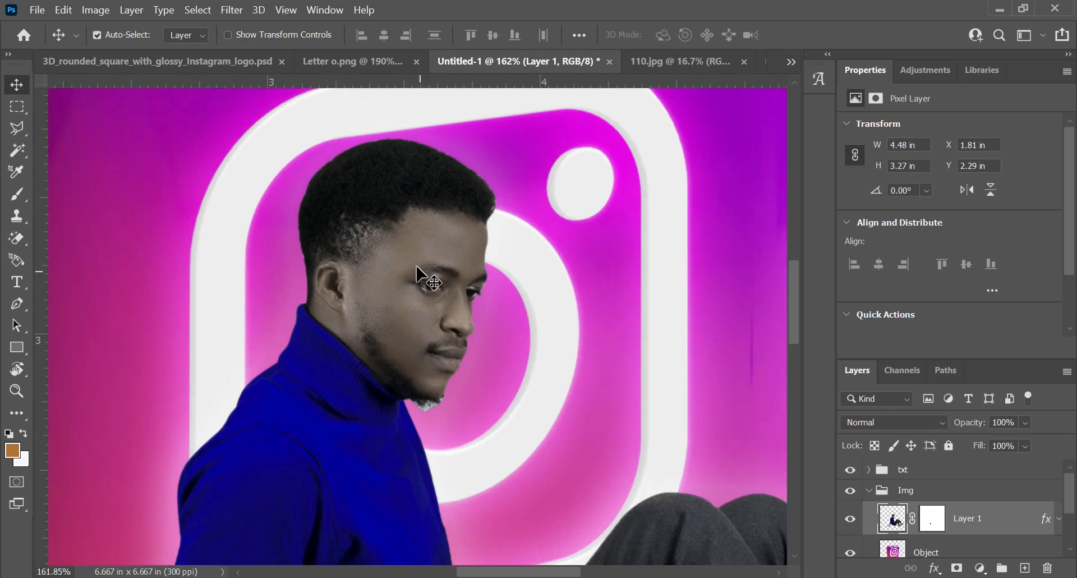
scroll(417, 267, down, 10)
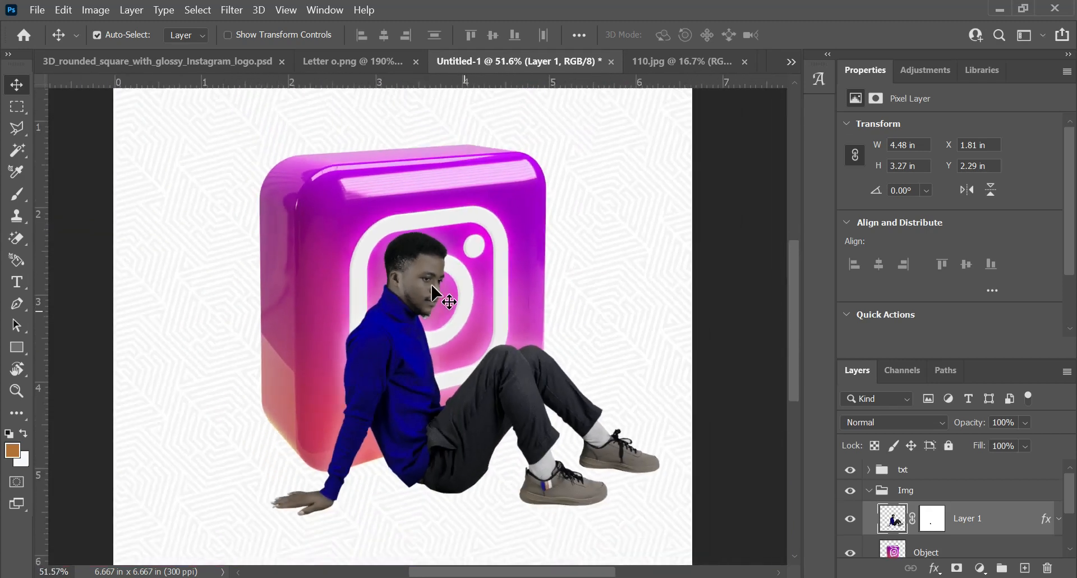
scroll(435, 289, down, 2)
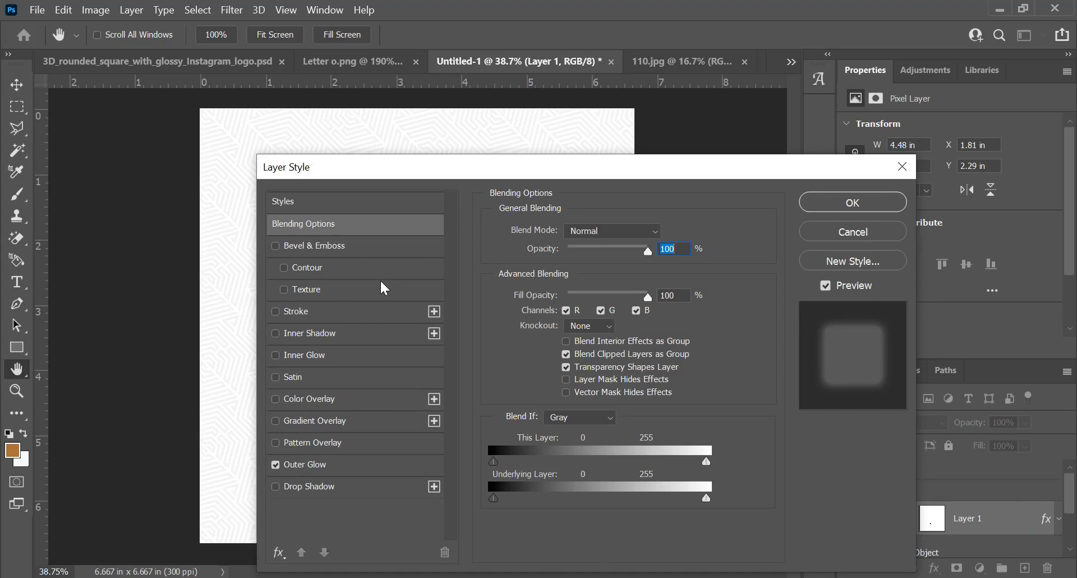
drag(366, 179, 651, 148)
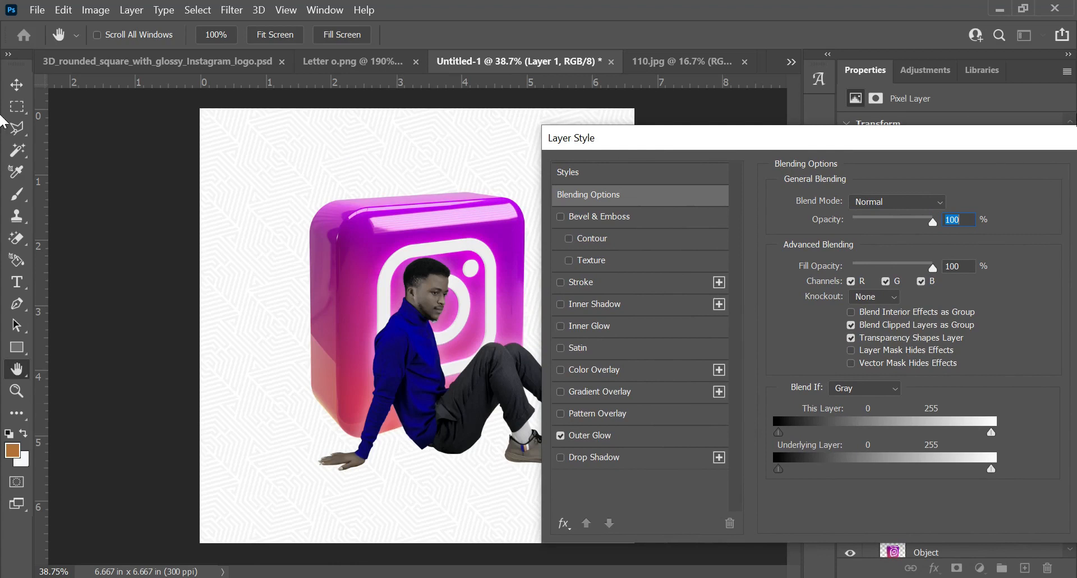
mouse_move(1006, 145)
mouse_down()
mouse_move(992, 158)
mouse_move(1020, 158)
mouse_up()
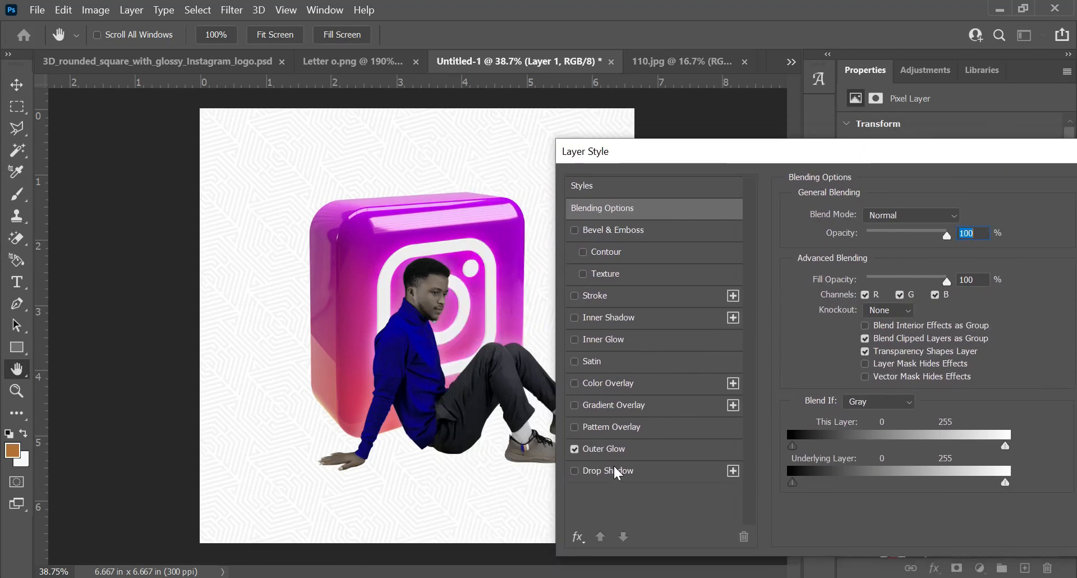
drag(945, 159, 698, 189)
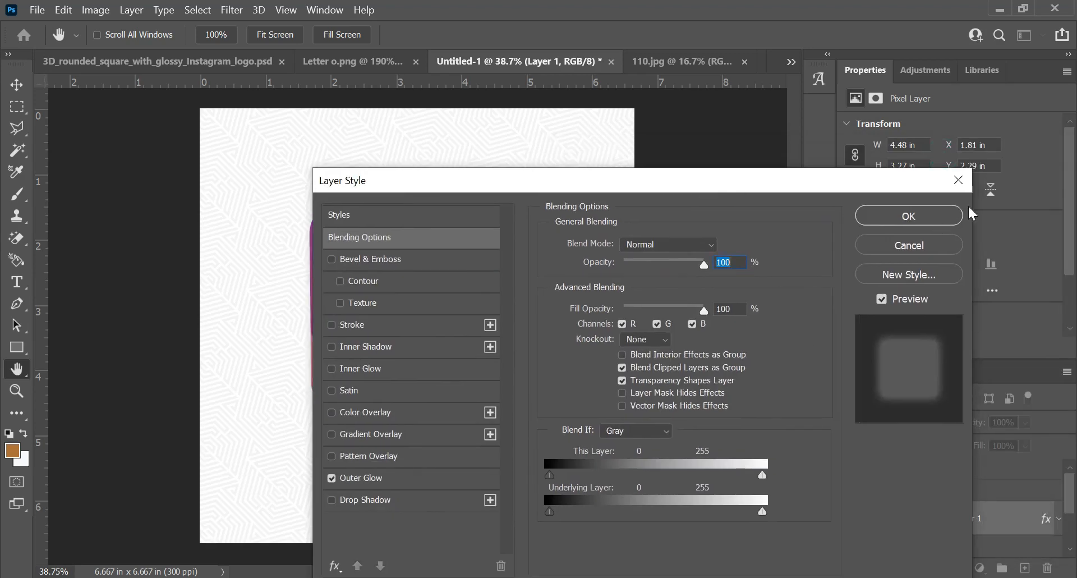
click(946, 221)
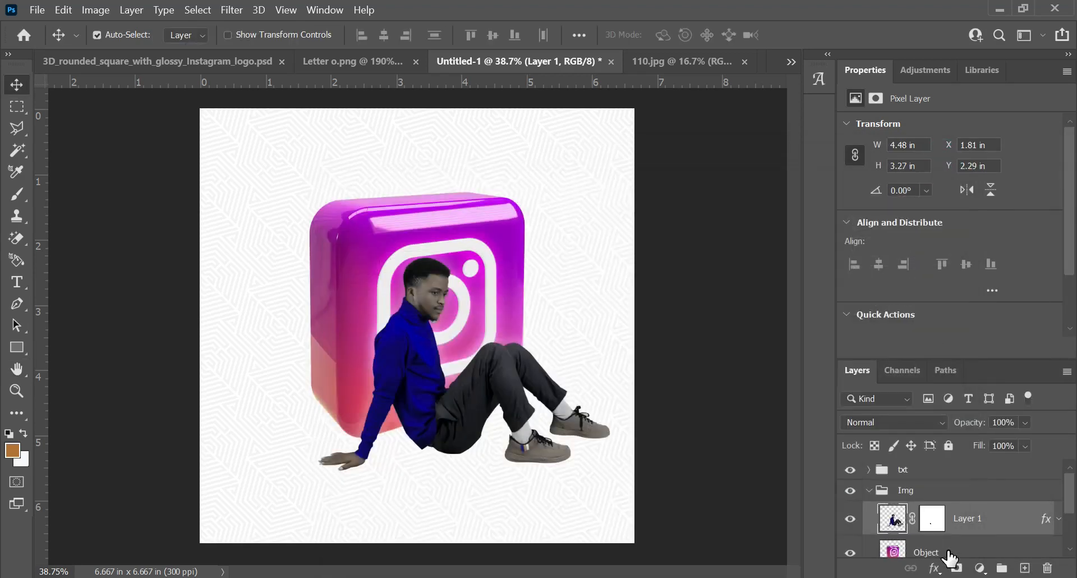
- Compare the man's layer with its Outer Glow off and on in the Layer Style dialog, leaving the dialog with the glow enabled
click(1058, 519)
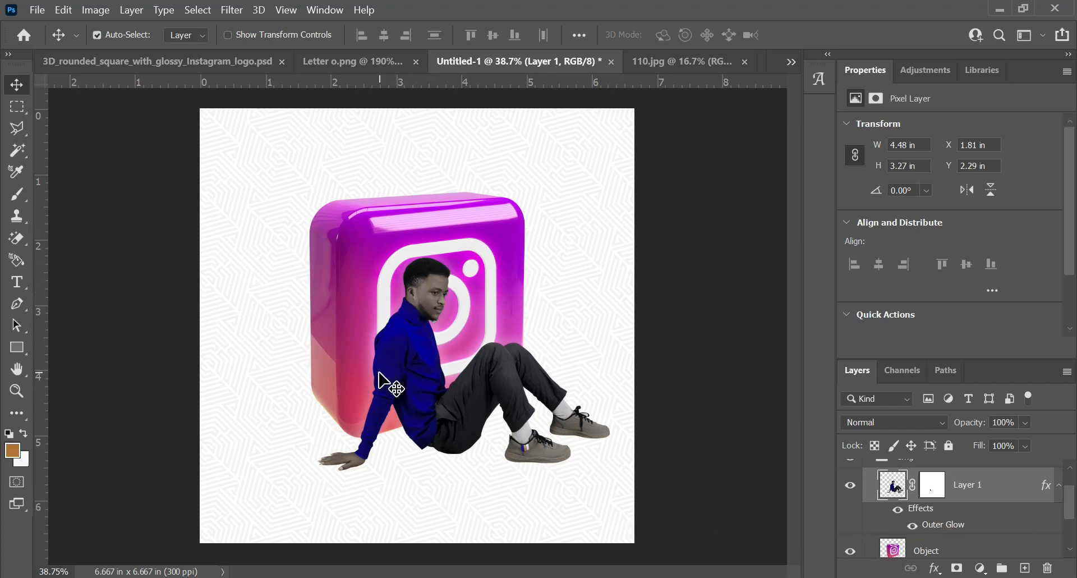
double_click(1007, 494)
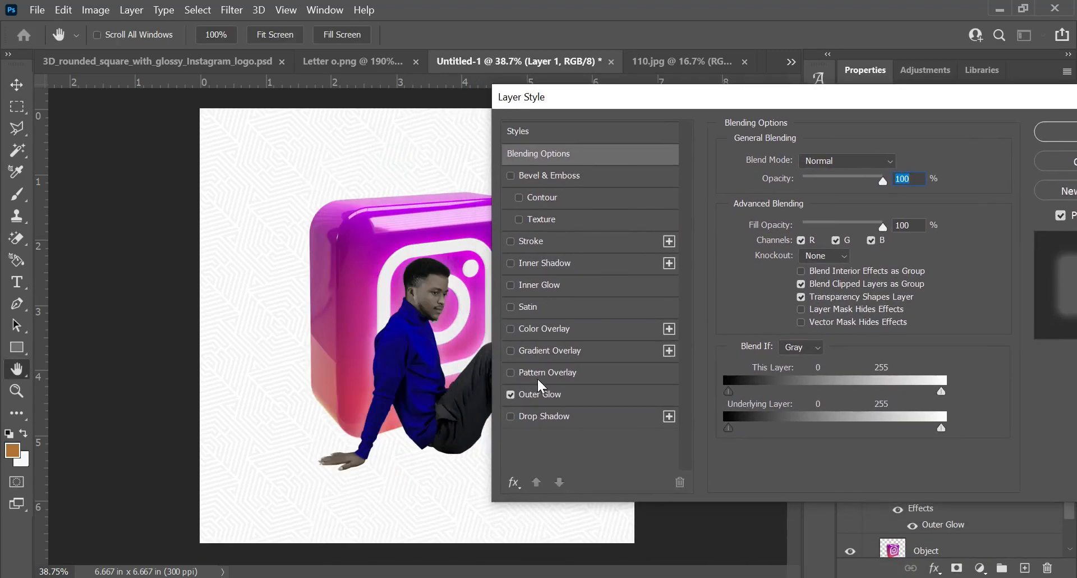
click(510, 395)
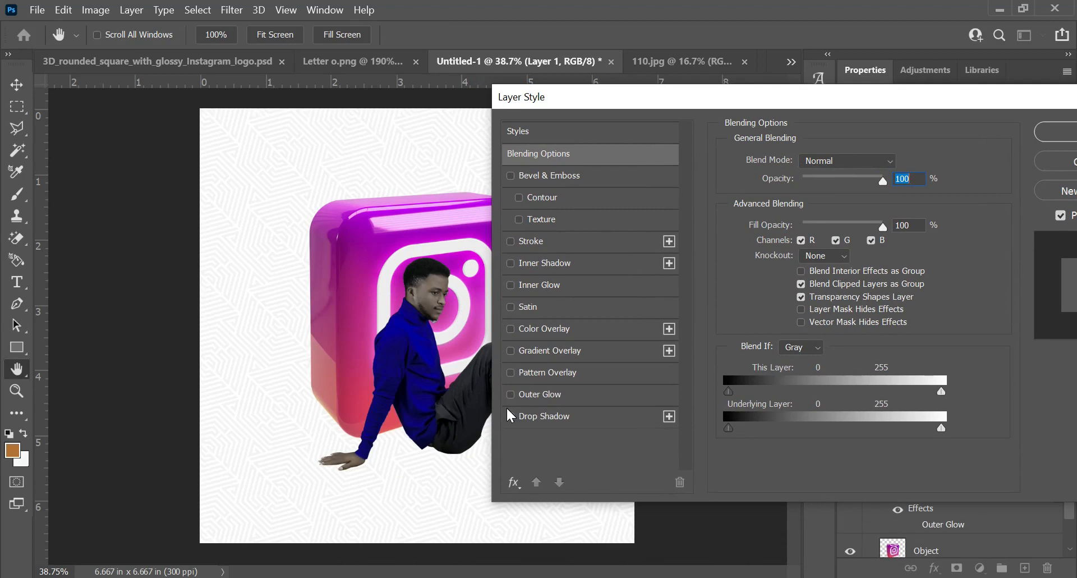
click(512, 395)
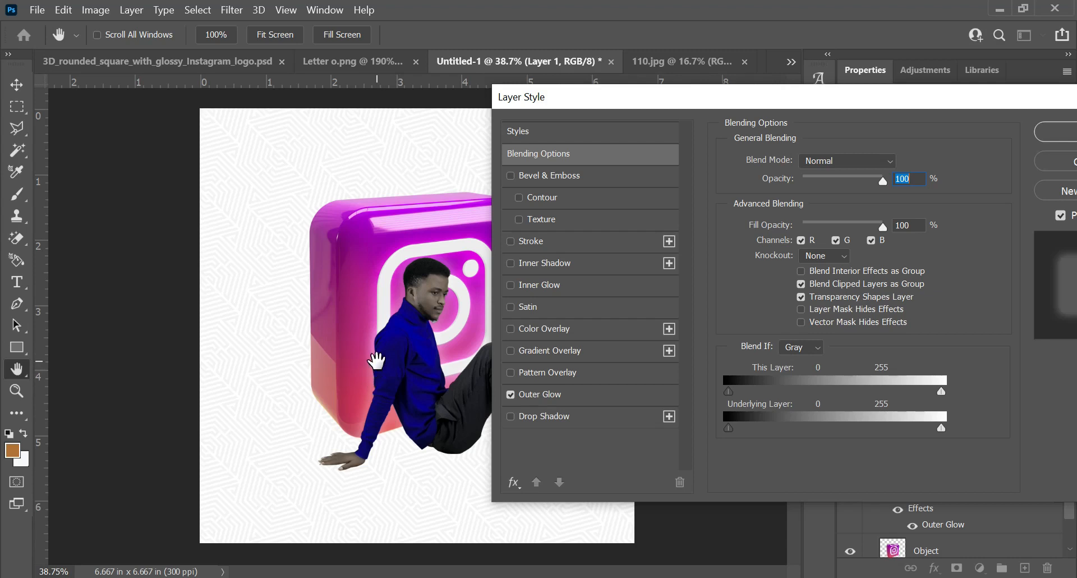
click(511, 396)
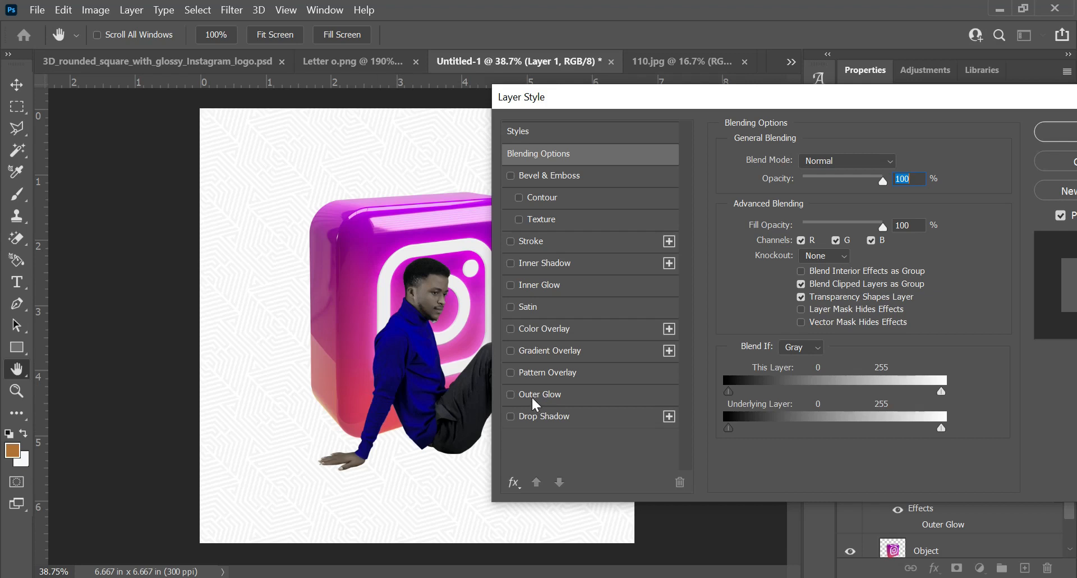
click(511, 394)
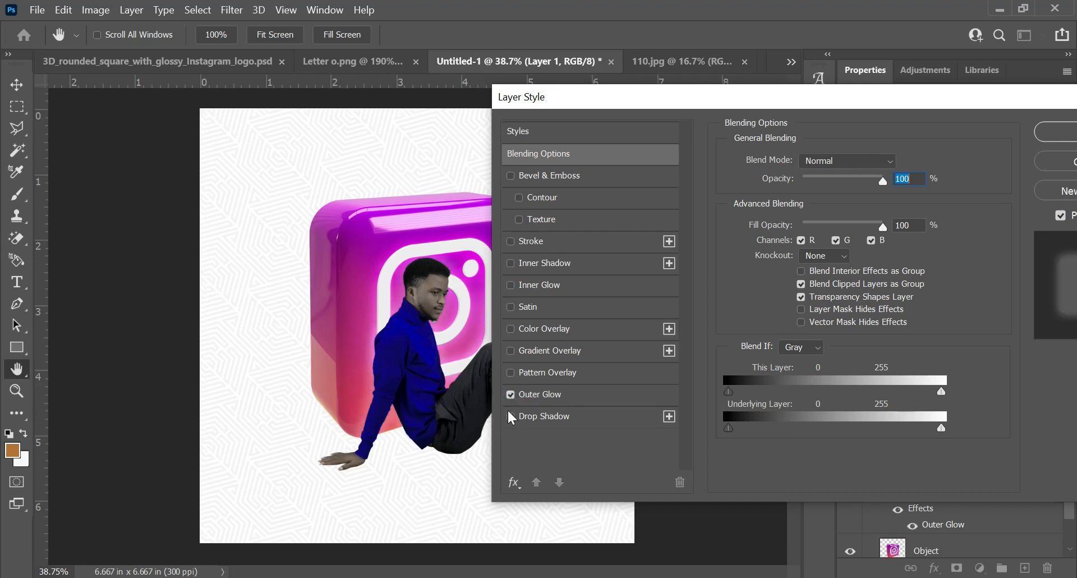
drag(933, 110, 799, 120)
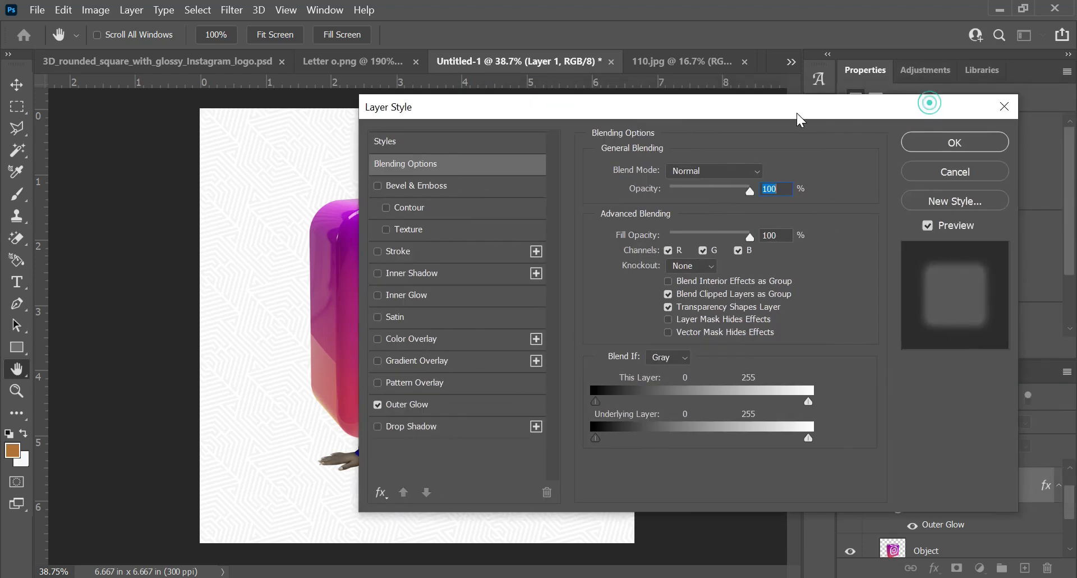
click(967, 107)
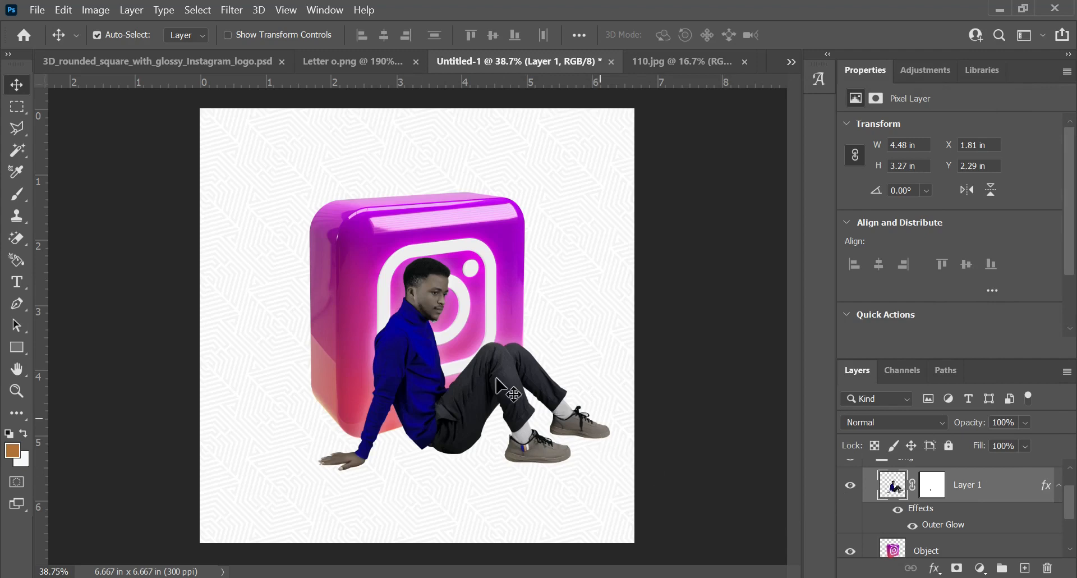
- Toggle the man's layer effects off and on to compare the look, and collapse the effects list
click(896, 510)
click(896, 511)
click(895, 510)
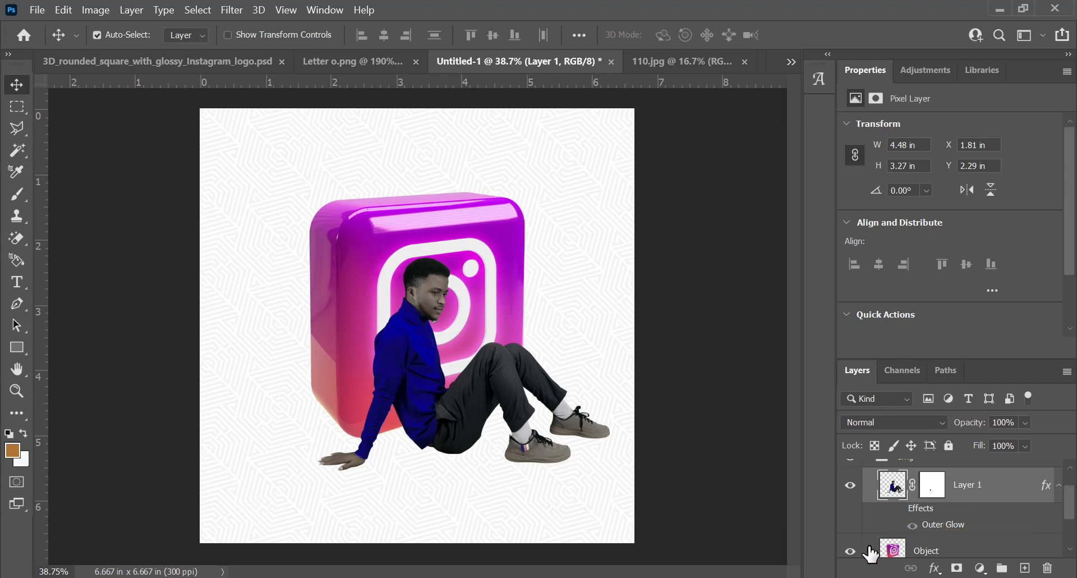
click(899, 510)
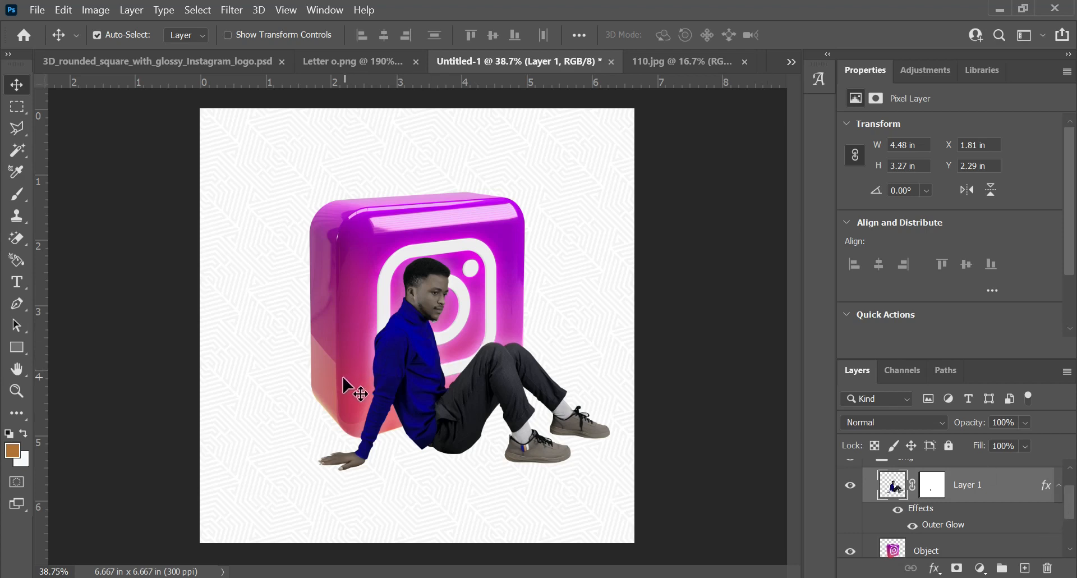
scroll(359, 378, up, 3)
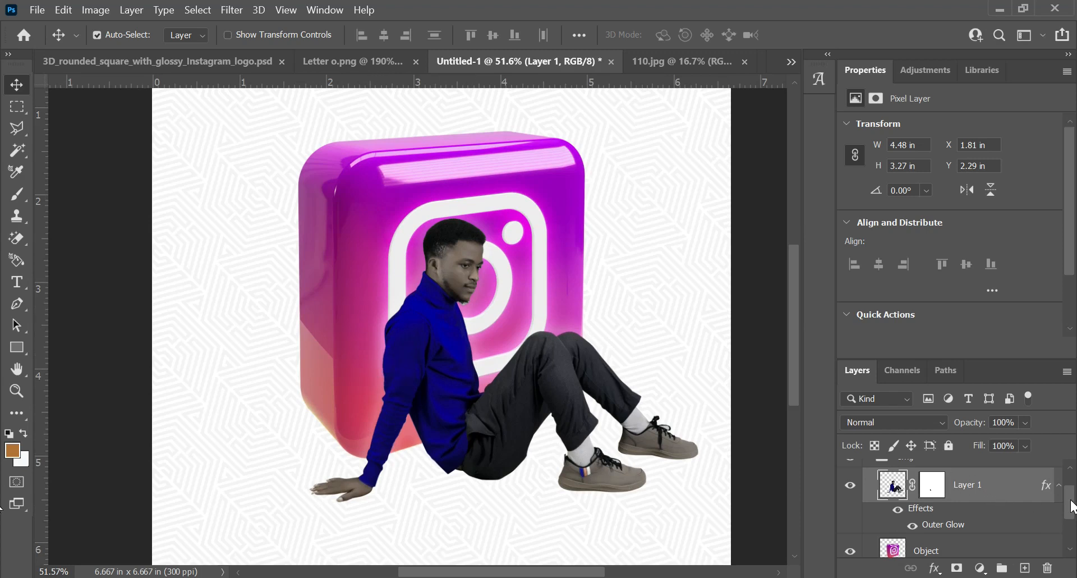
click(1059, 485)
scroll(393, 337, down, 3)
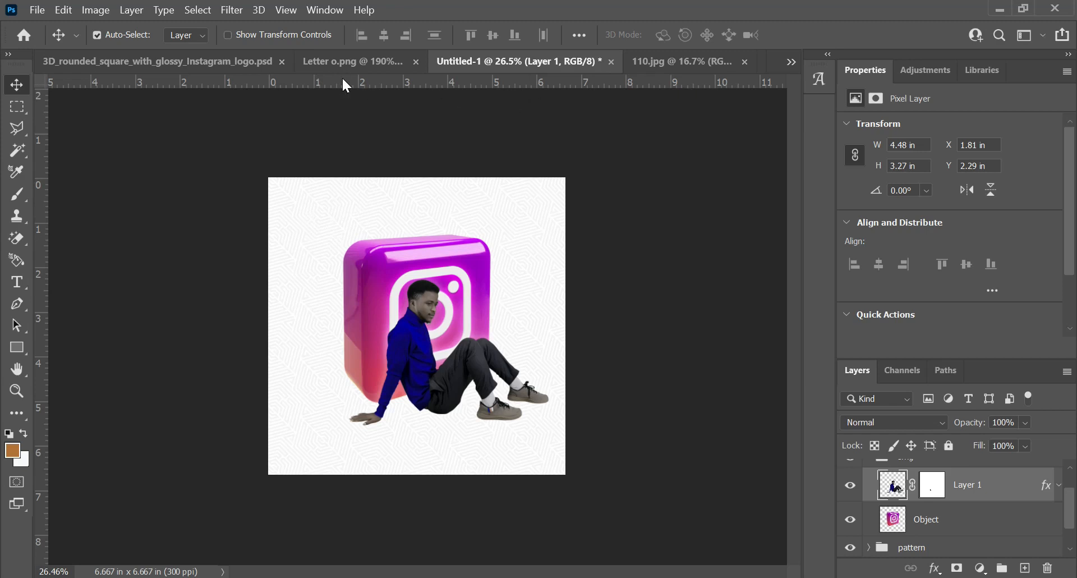
- Bring the gold ring from Letter o.png into the Untitled-1 design, near the Instagram logo's upper-left corner
click(340, 60)
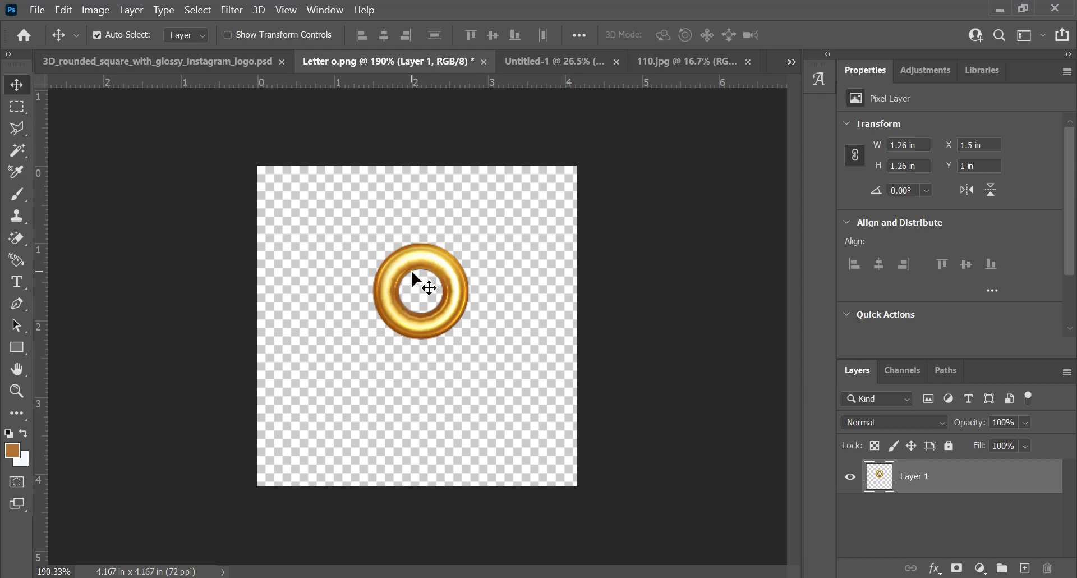
scroll(410, 269, up, 1)
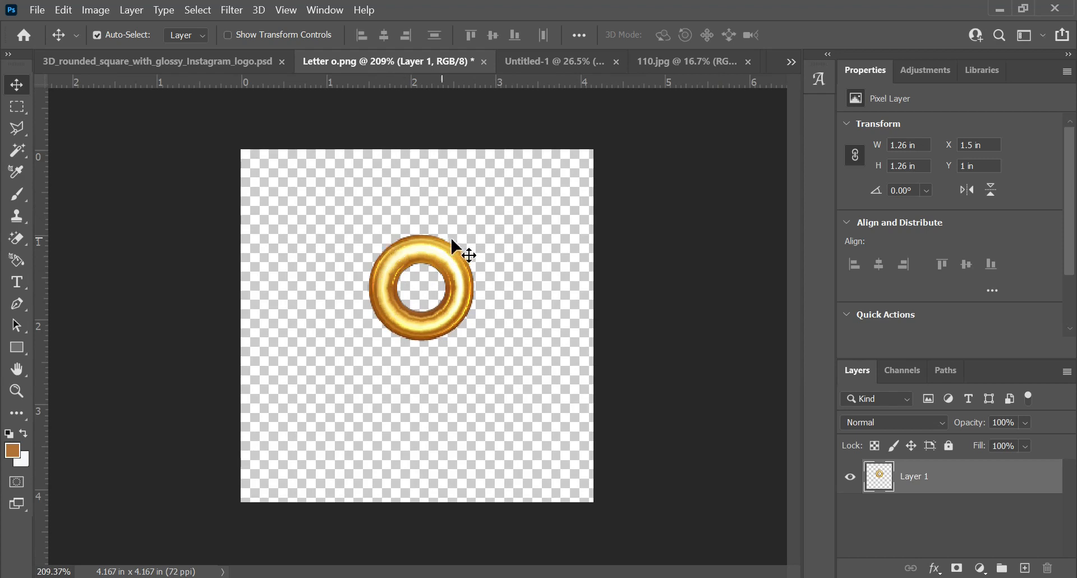
scroll(413, 269, up, 2)
scroll(401, 261, down, 1)
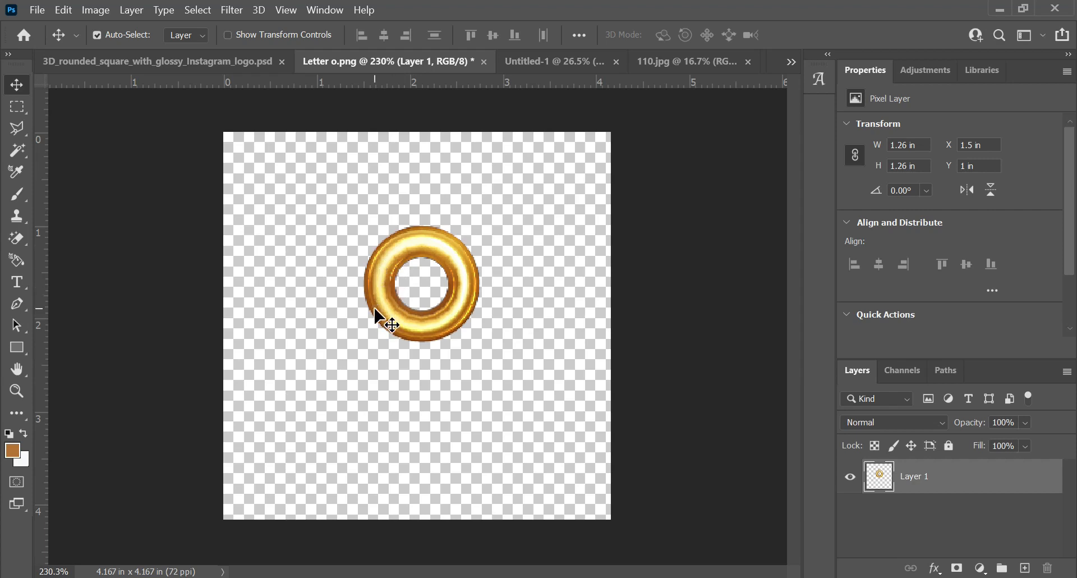
drag(396, 319, 328, 246)
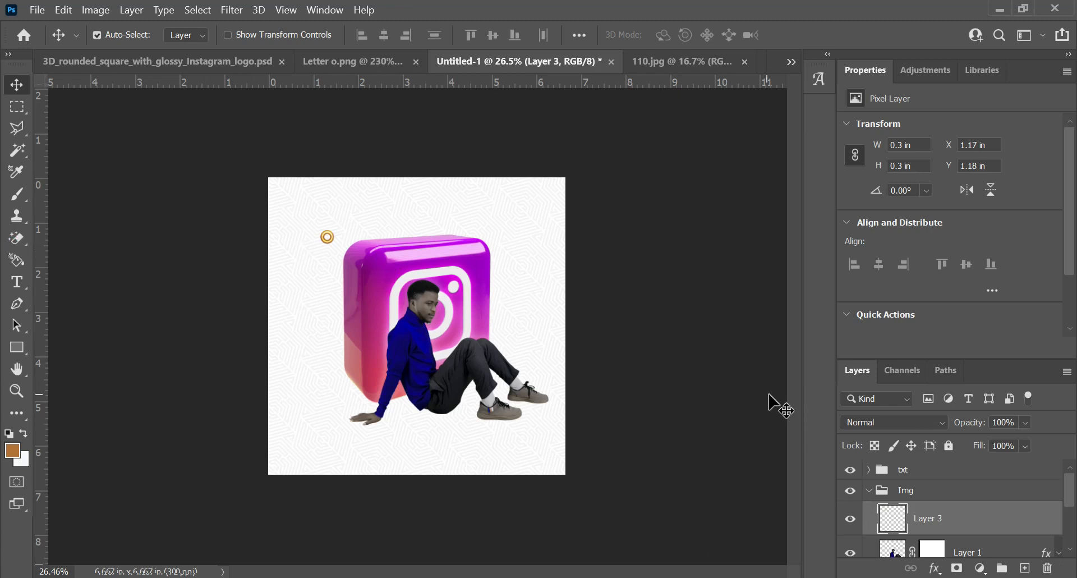
- Enlarge the gold ring proportionally to about 2.67 in wide over the logo's upper-left corner
key(ctrl+t)
scroll(353, 253, up, 4)
drag(297, 206, 424, 314)
scroll(321, 303, down, 4)
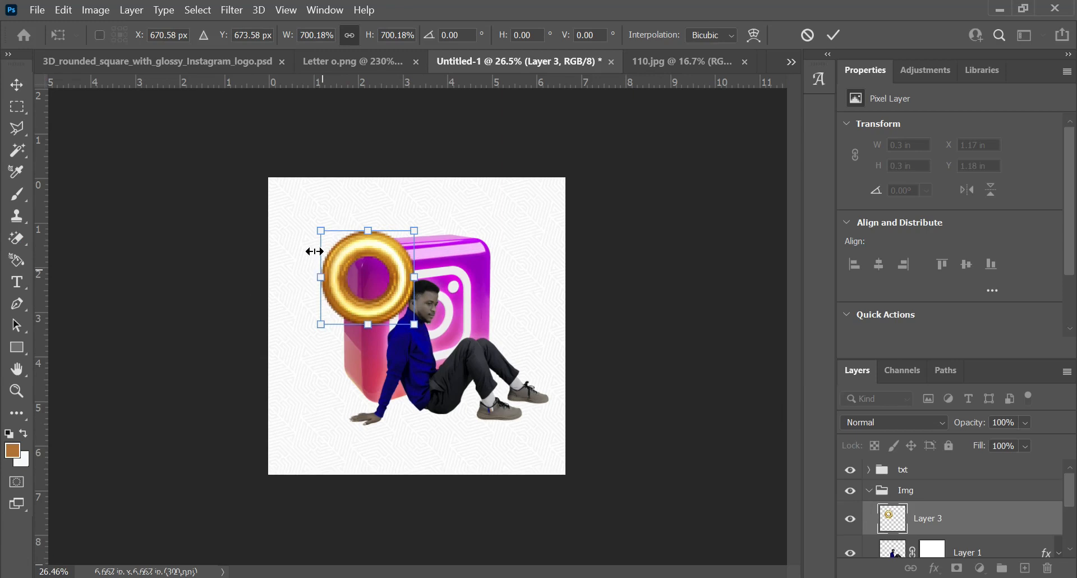
drag(322, 228, 288, 215)
key(Return)
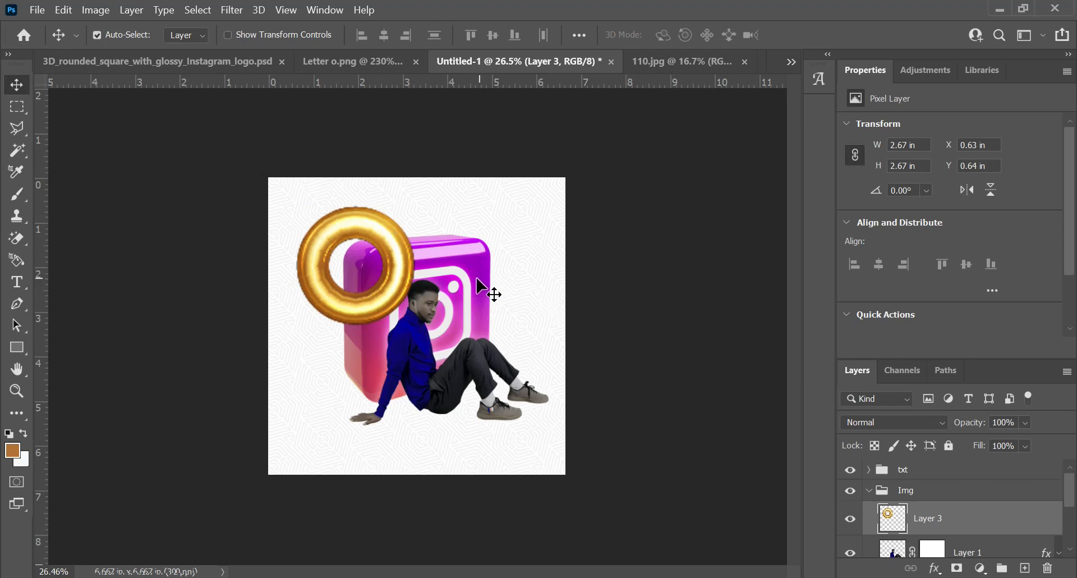
- Close the 3D_rounded_square_with_glossy_Instagram_logo.psd document
click(108, 59)
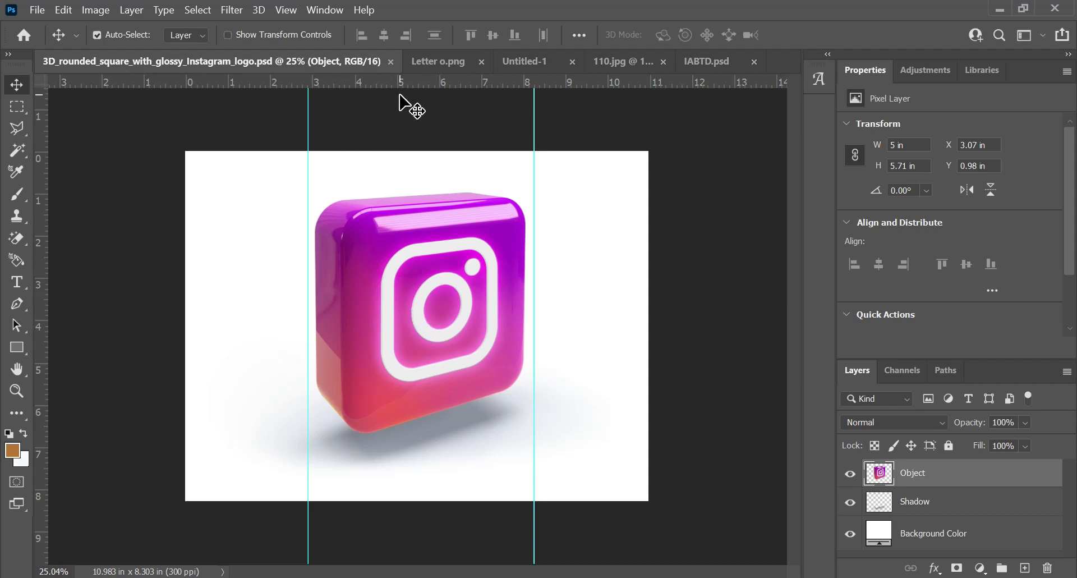
click(391, 61)
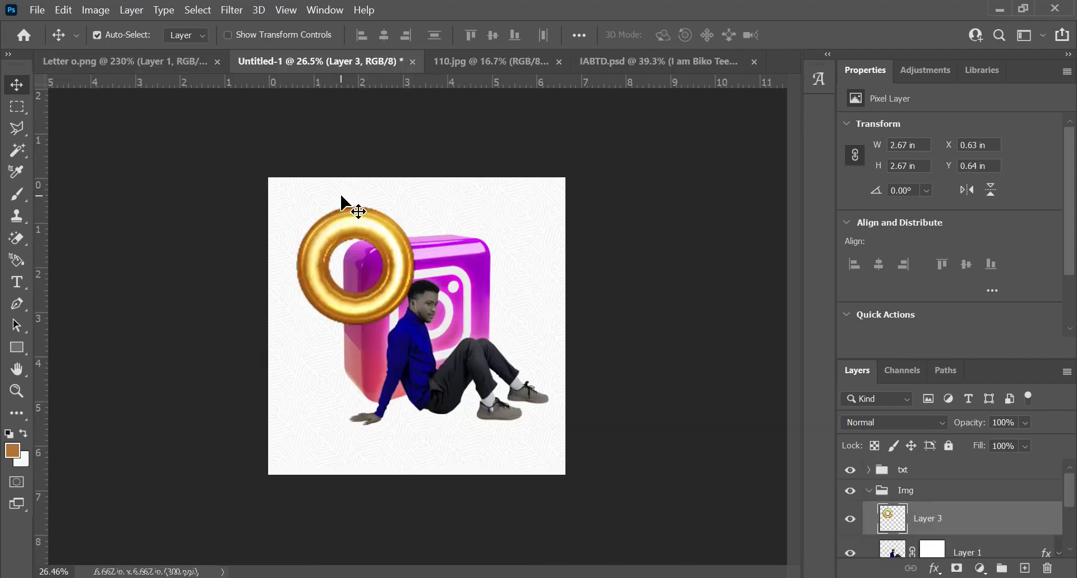
- Scale the gold ring down to about 2.29 in wide and move it partly off the canvas's left edge, beside the logo
click(368, 225)
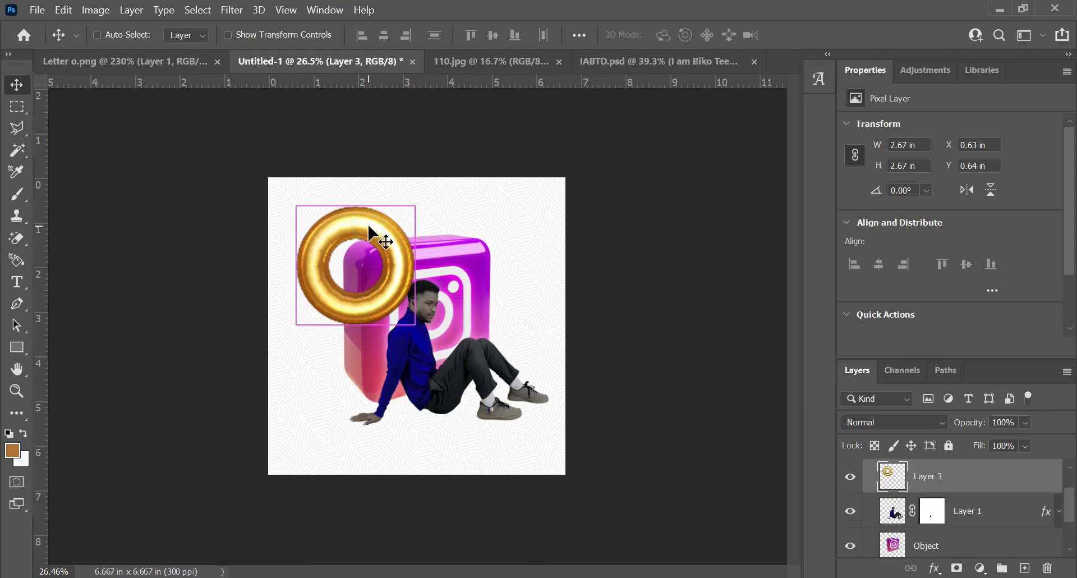
key(ctrl+t)
drag(414, 323, 400, 306)
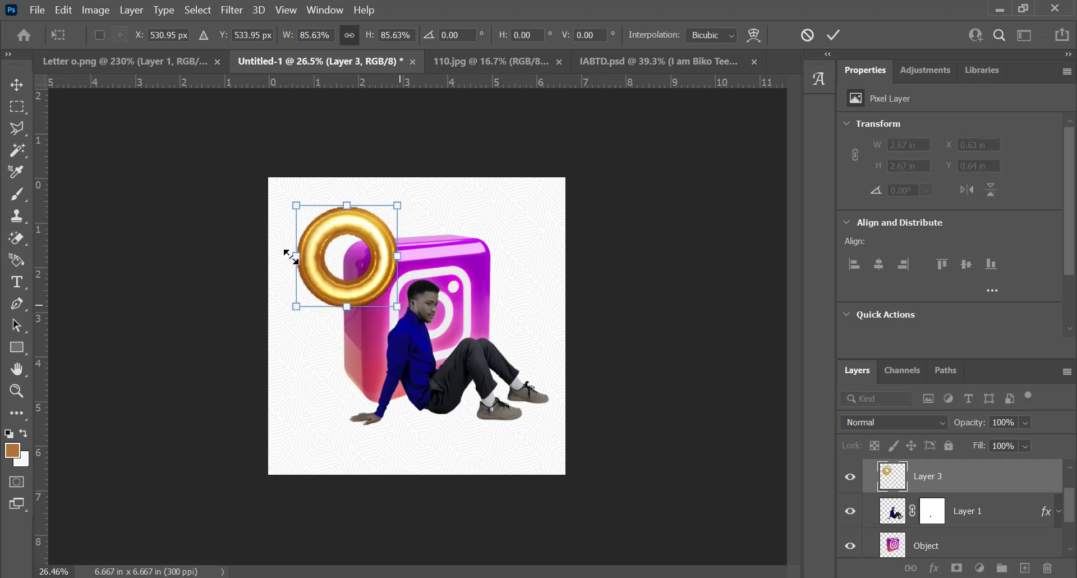
drag(312, 283, 264, 282)
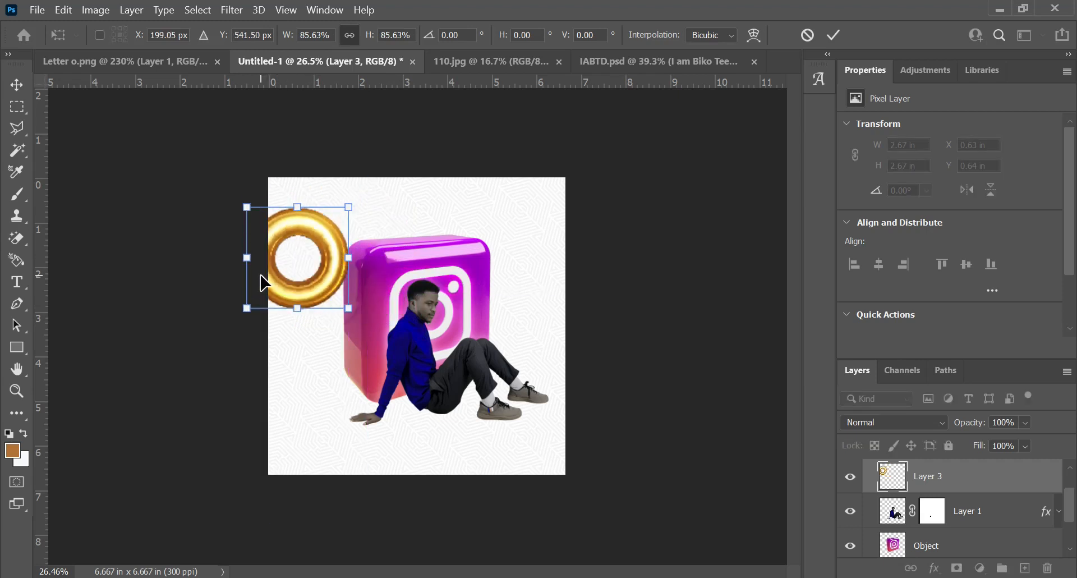
key(Return)
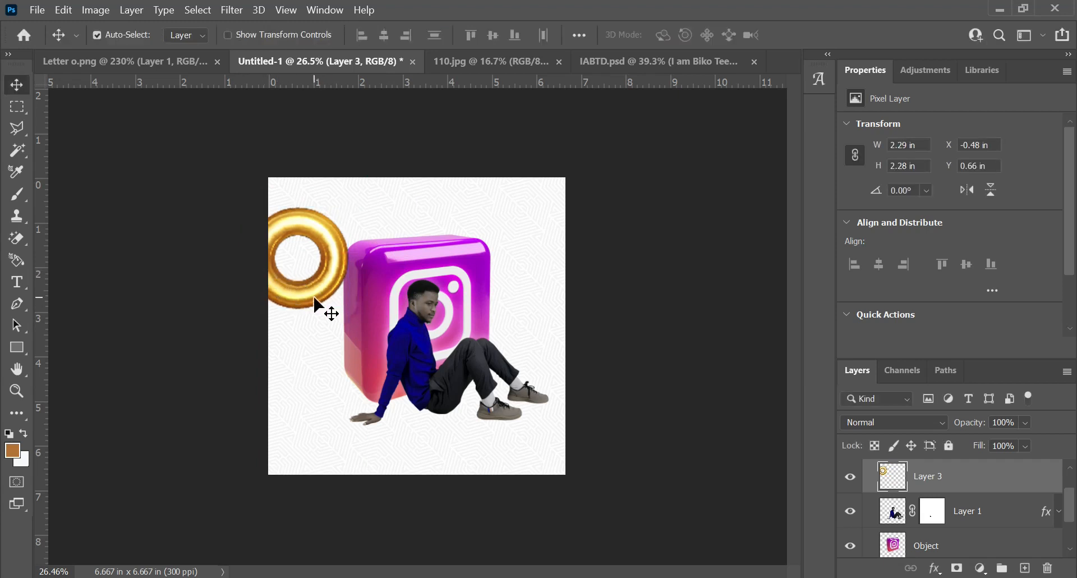
- Duplicate the gold ring onto the logo's lower-left area and scale the copy down to about 1.18 in wide
drag(314, 290, 400, 378)
key(ctrl+t)
key(Return)
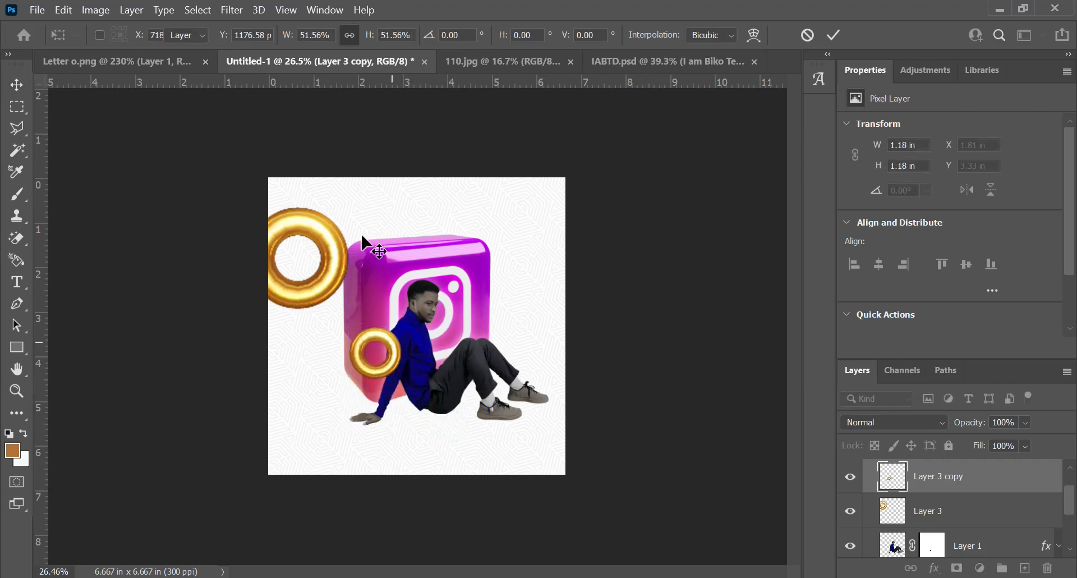
- Shrink the large gold ring at the canvas's left edge to about 1.81 in wide
ctrl+click(320, 279)
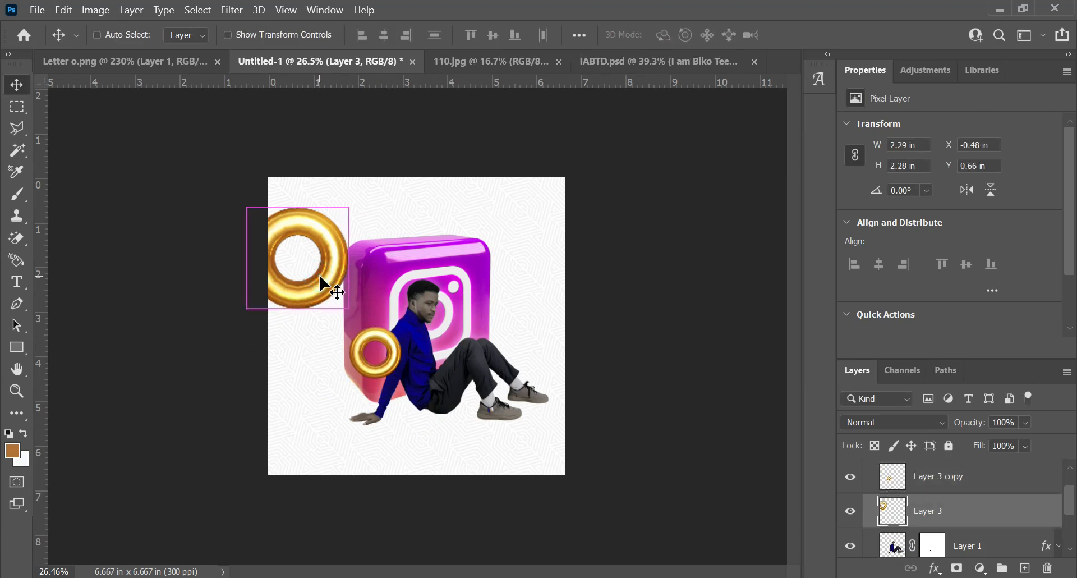
key(ctrl+t)
drag(349, 310, 328, 289)
key(Return)
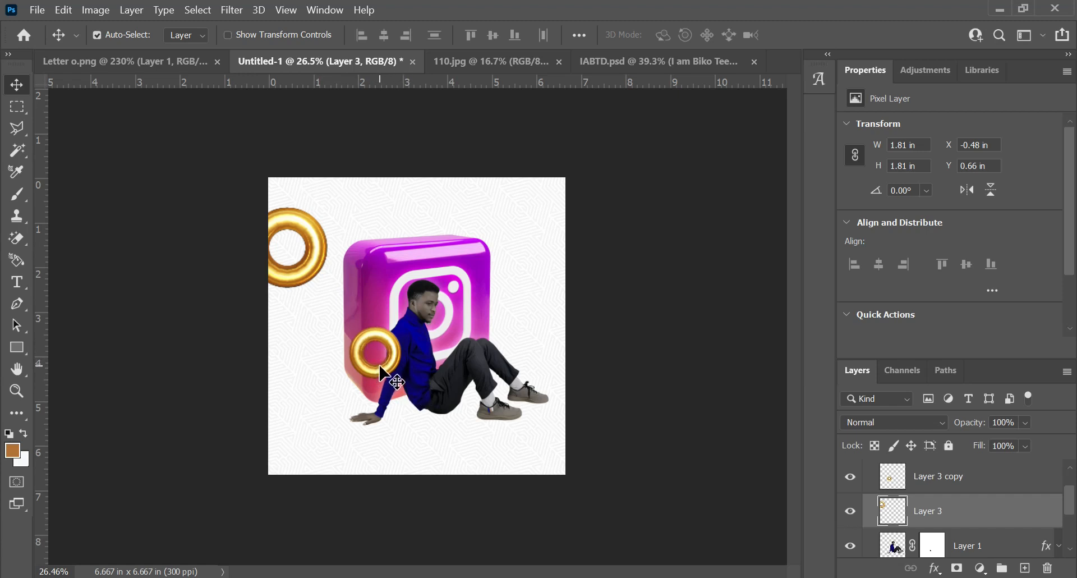
- Place a duplicate of the small ring partly off the canvas's bottom-right corner, and move the original over the large ring's lower-right edge
drag(379, 368, 568, 488)
drag(368, 355, 295, 262)
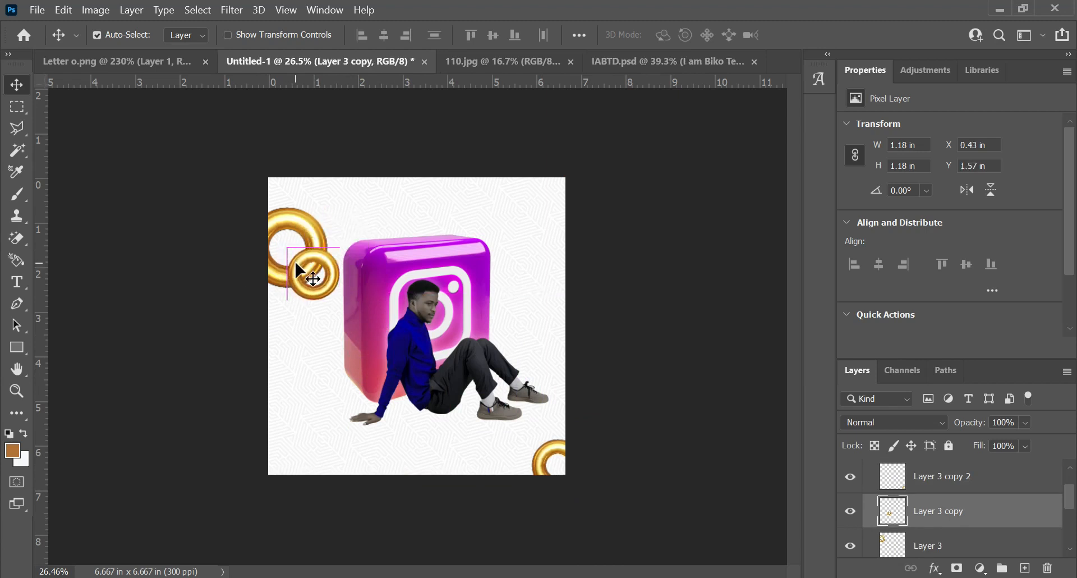
click(156, 221)
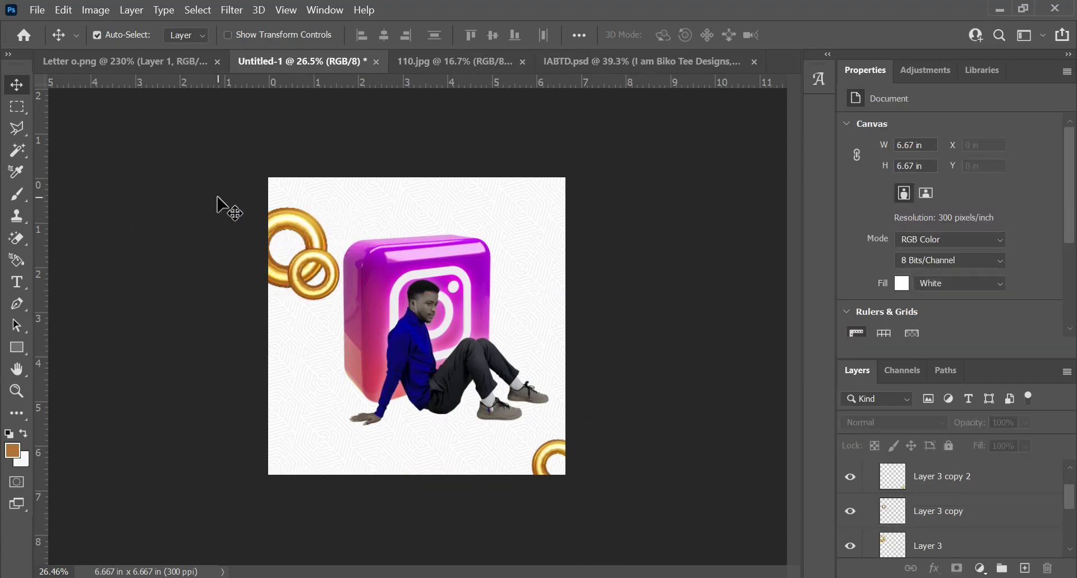
drag(546, 452, 556, 445)
- With the Img group collapsed, show the "As we proceed" paragraph from the txt group and move it below the shoes, beside the corner ring
scroll(899, 512, up, 1)
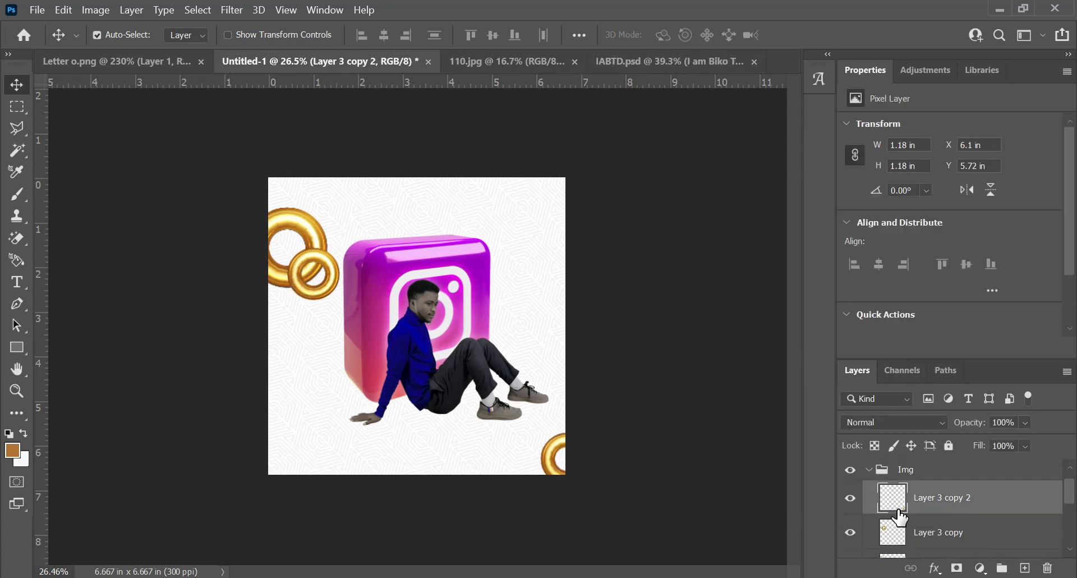
scroll(899, 510, up, 1)
click(868, 491)
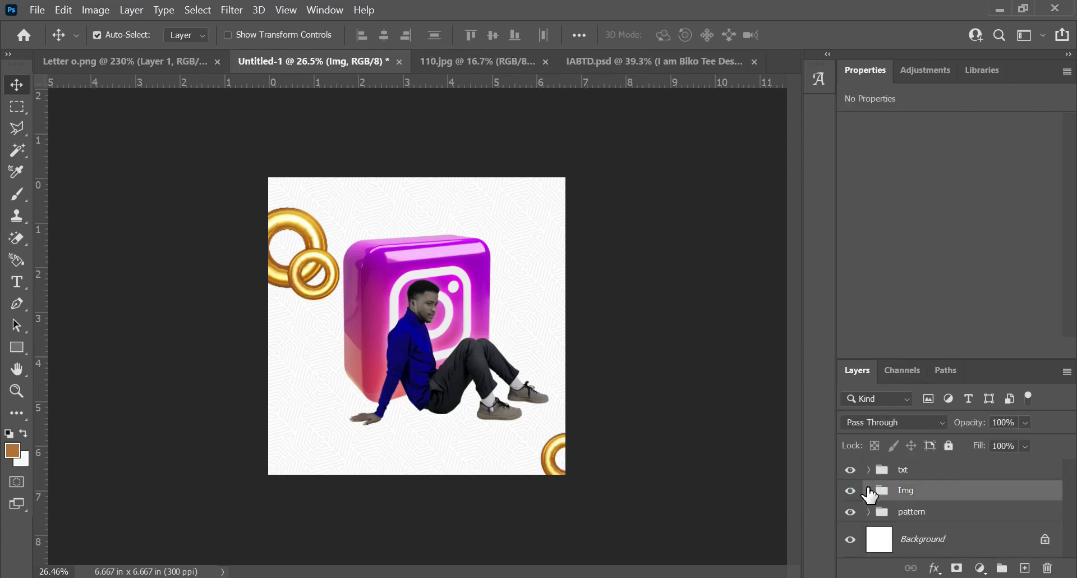
click(868, 470)
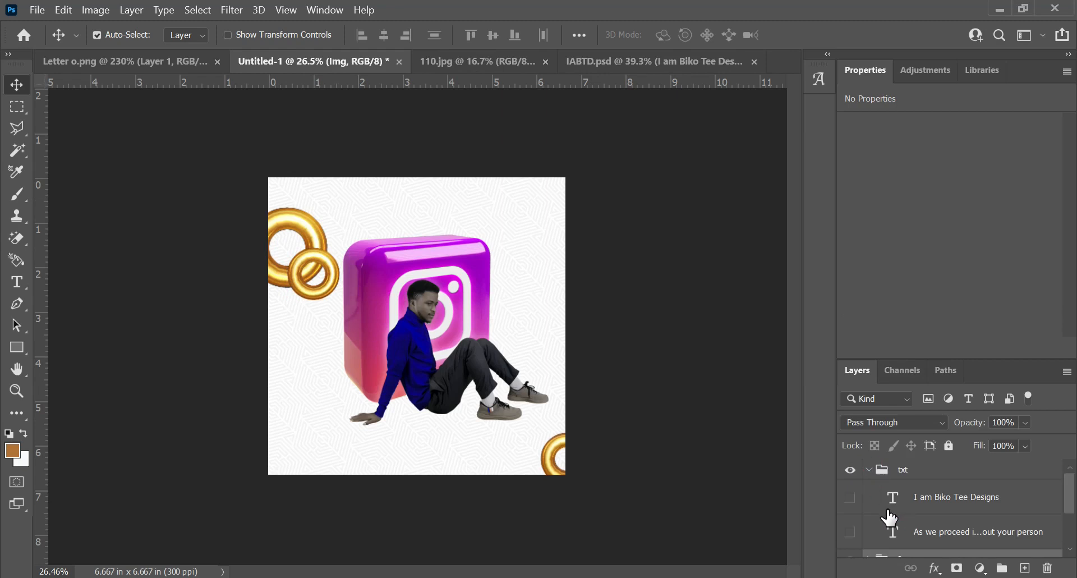
scroll(873, 522, down, 1)
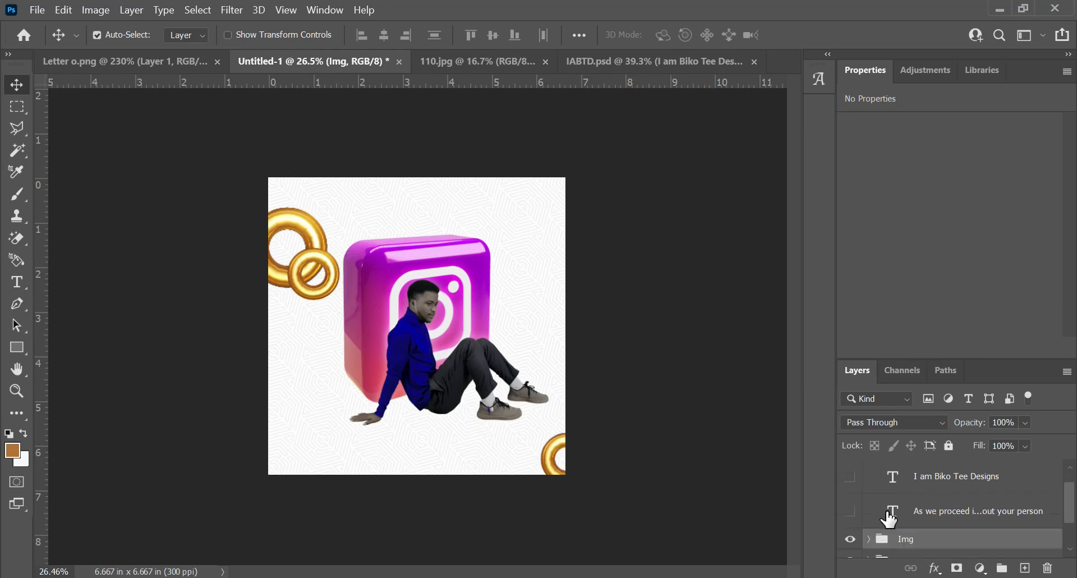
click(850, 511)
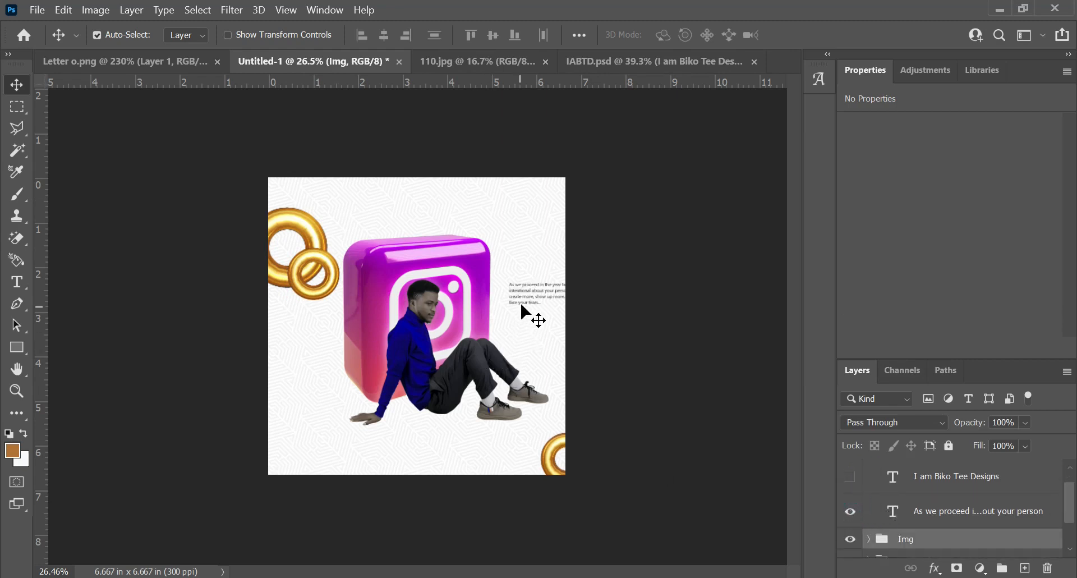
drag(529, 295, 471, 454)
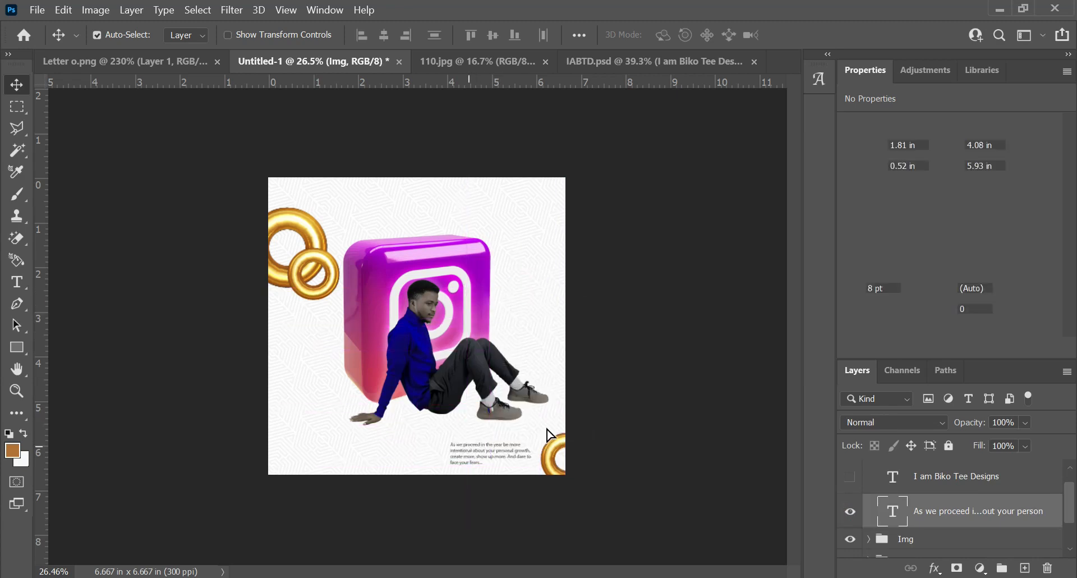
- Nudge the "As we proceed" paragraph up to a Y position of 5.8 in
key(shift+Up)
key(shift+Up)
key(shift+Up)
- Draw a thin gold-brown rectangle about 3.3 in by 0.04 in beside the paragraph, starting at the canvas's left edge
scroll(443, 445, up, 3)
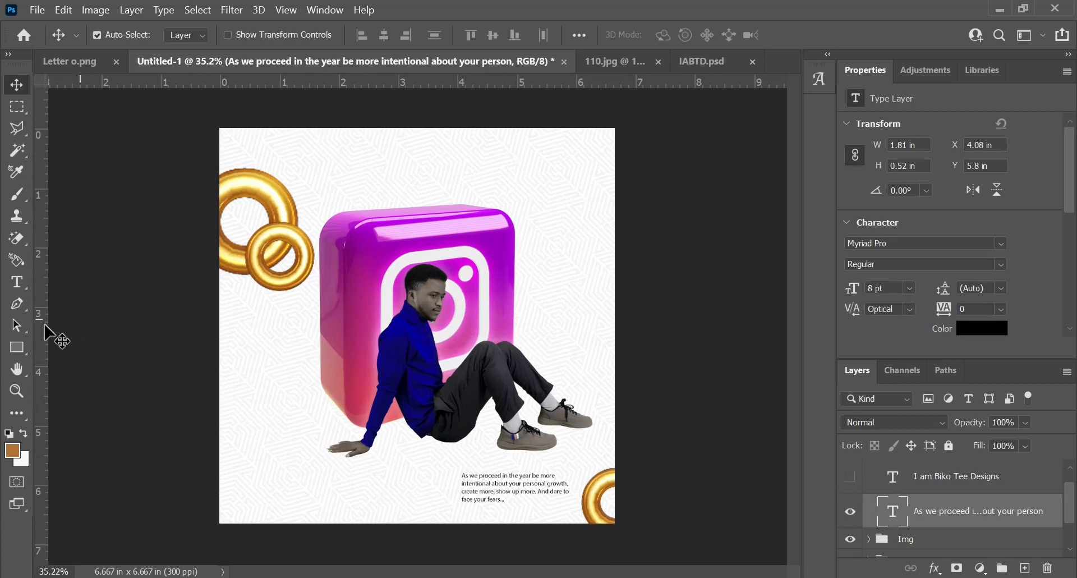
drag(24, 348, 116, 352)
scroll(303, 503, up, 3)
drag(193, 409, 454, 410)
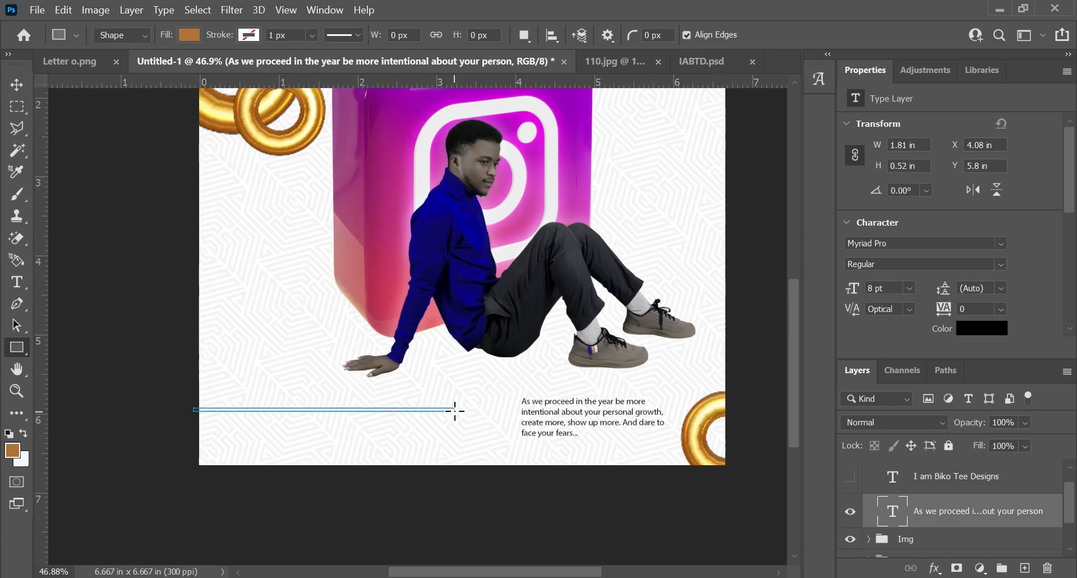
scroll(412, 512, up, 1)
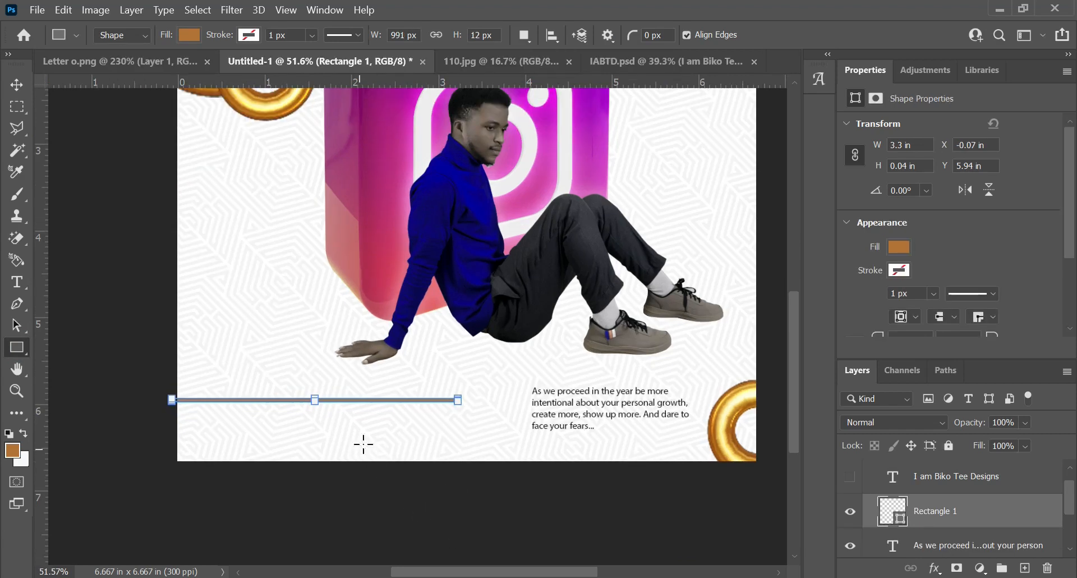
key(Return)
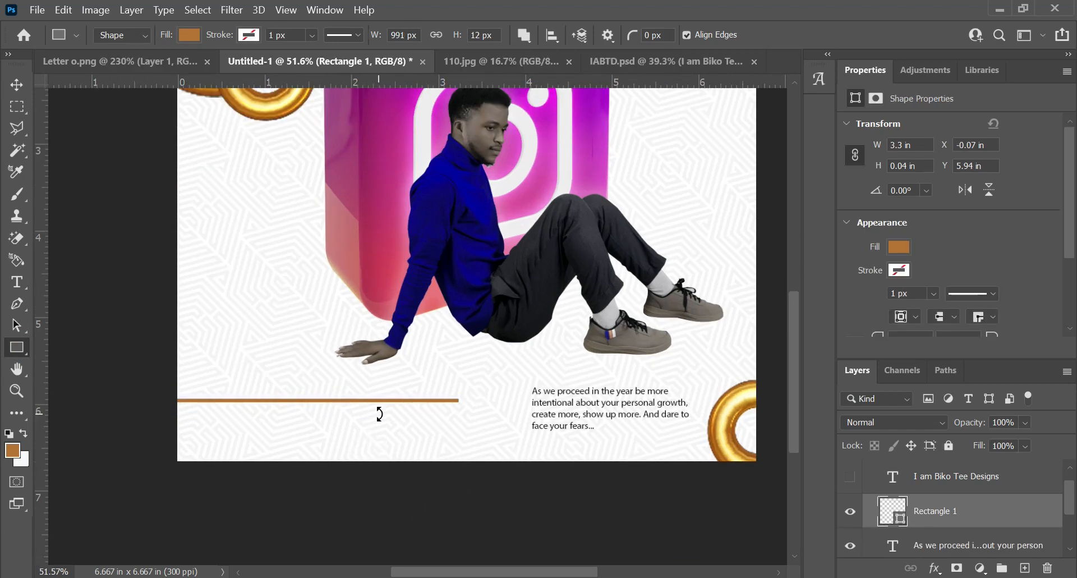
right_click(17, 347)
click(81, 350)
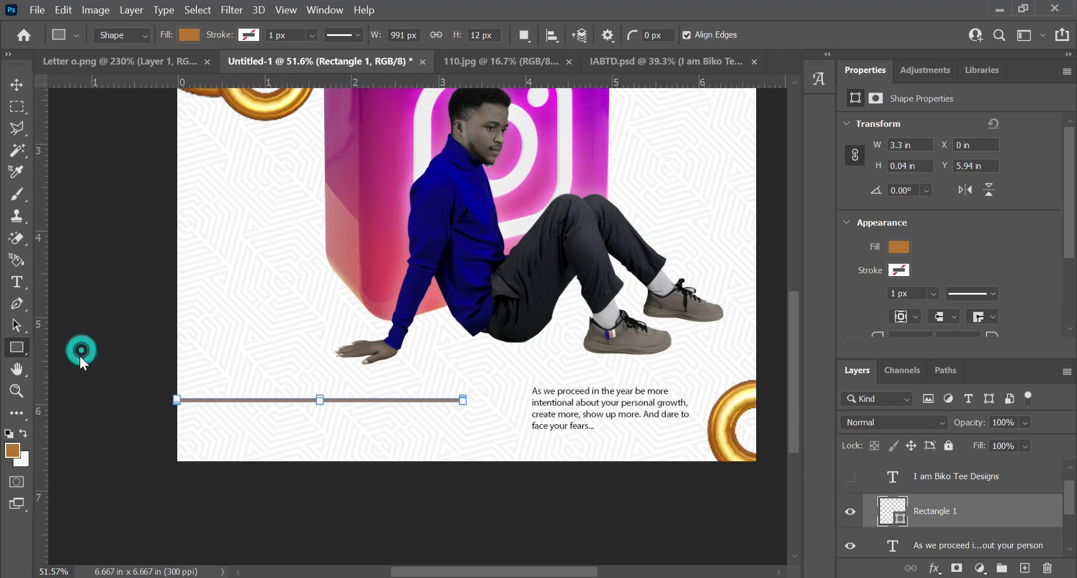
- Draw a filled circle about 0.21 in wide with the Ellipse tool and place it at the line's right end
right_click(19, 345)
click(75, 367)
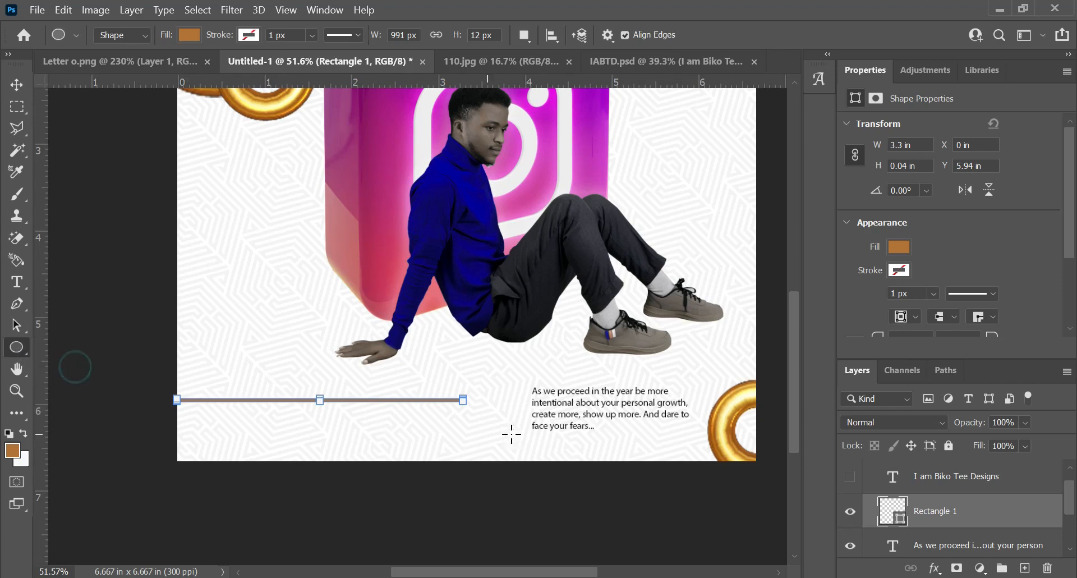
drag(431, 426, 468, 453)
mouse_move(468, 453)
mouse_down()
mouse_move(441, 435)
mouse_move(519, 379)
mouse_up()
key(v)
scroll(430, 425, up, 3)
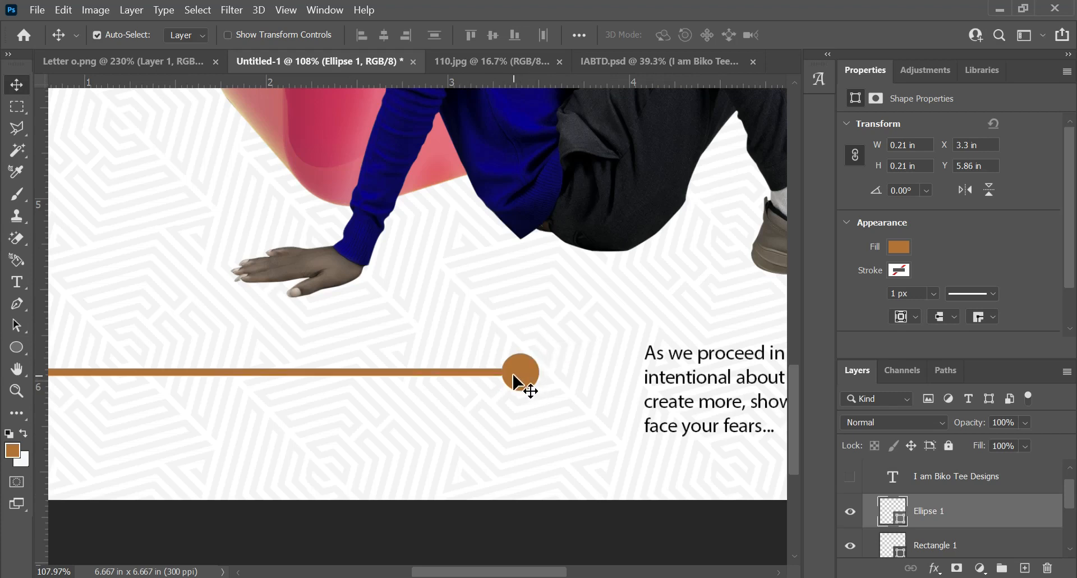
- Scale the circle down to about 0.13 in and center it on the line's right end
key(ctrl+t)
drag(540, 392, 516, 384)
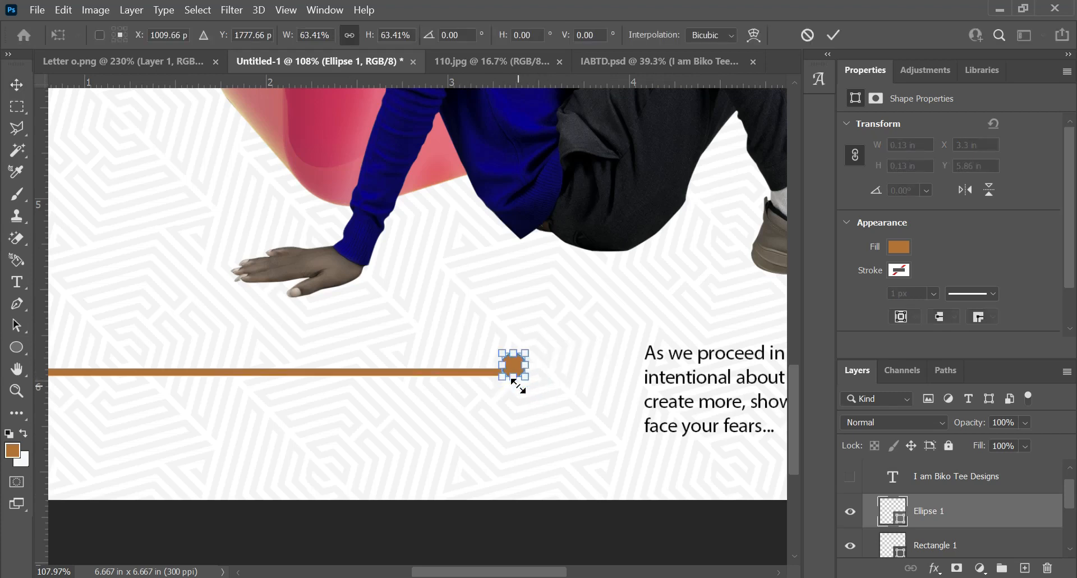
key(Return)
key(ctrl+0)
scroll(420, 515, down, 1)
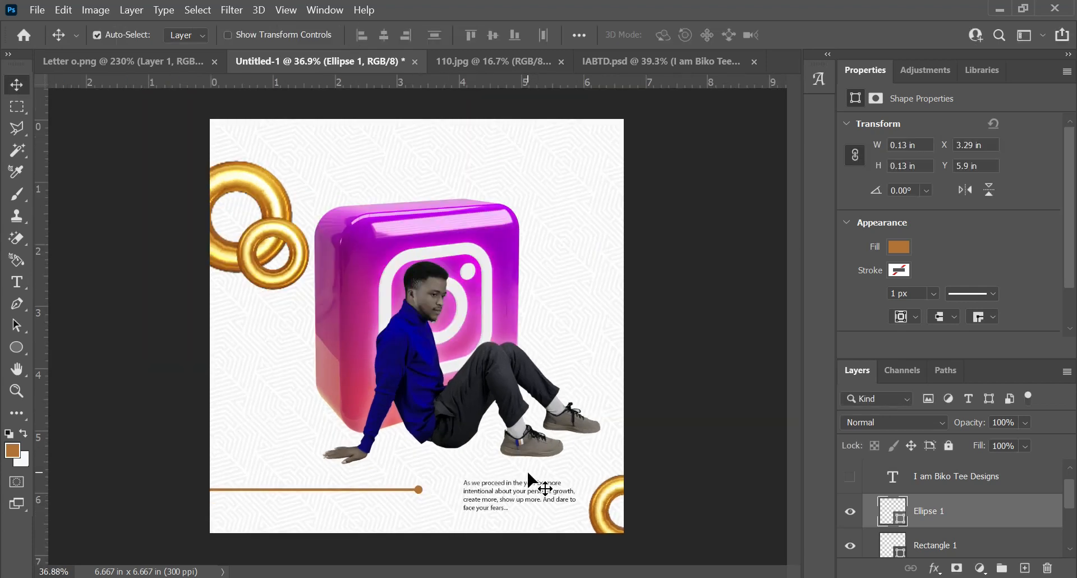
- Move the "As we proceed" paragraph left to X 3.66 in, close to the line's end dot
click(529, 483)
scroll(438, 259, down, 2)
scroll(924, 515, down, 1)
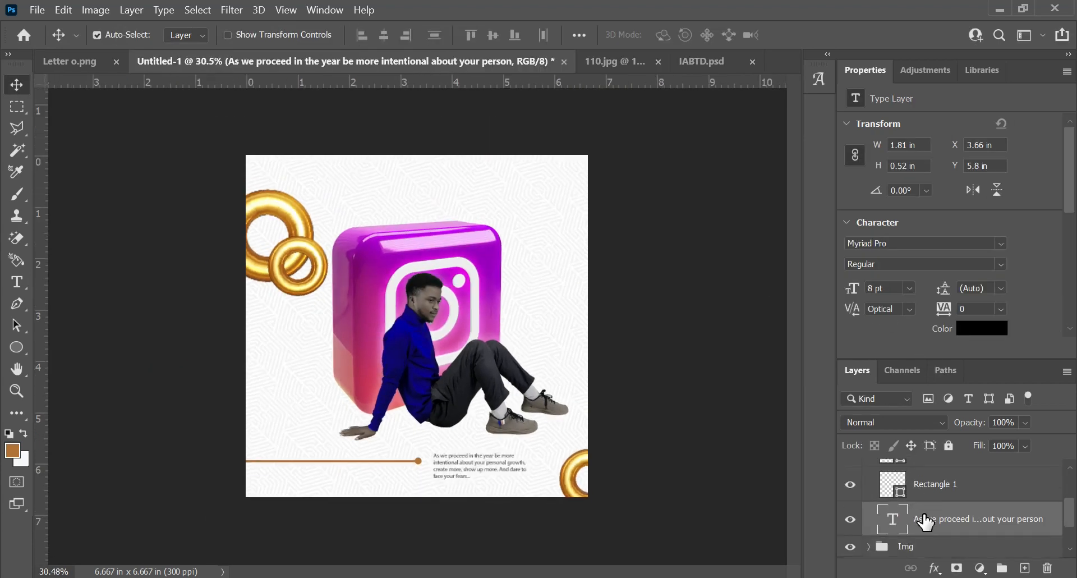
- Show the "I am Biko Tee Designs" text and center it horizontally on the canvas
scroll(926, 519, up, 3)
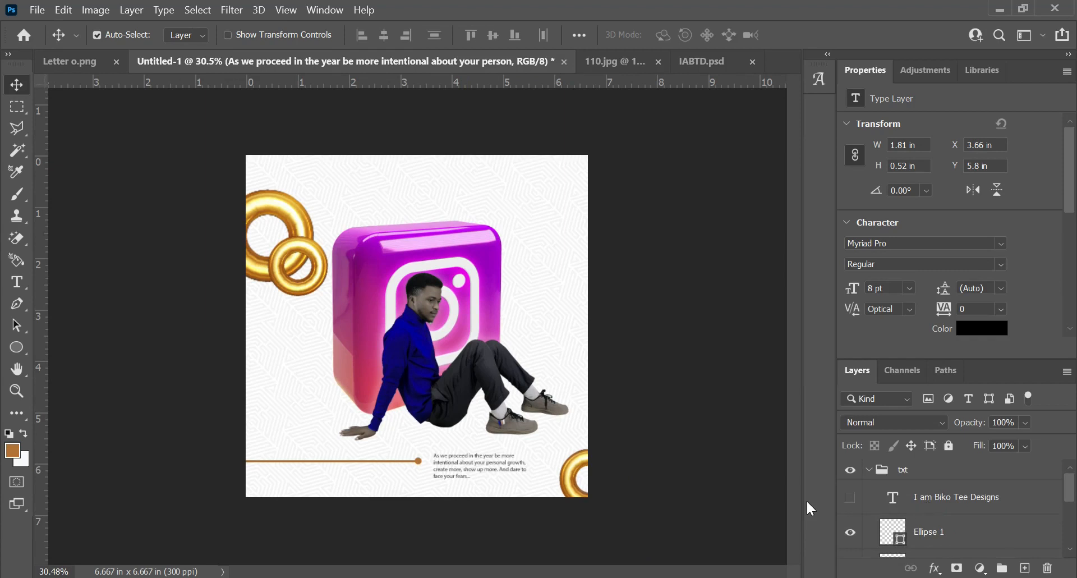
click(850, 498)
click(1004, 499)
key(ctrl+a)
click(384, 35)
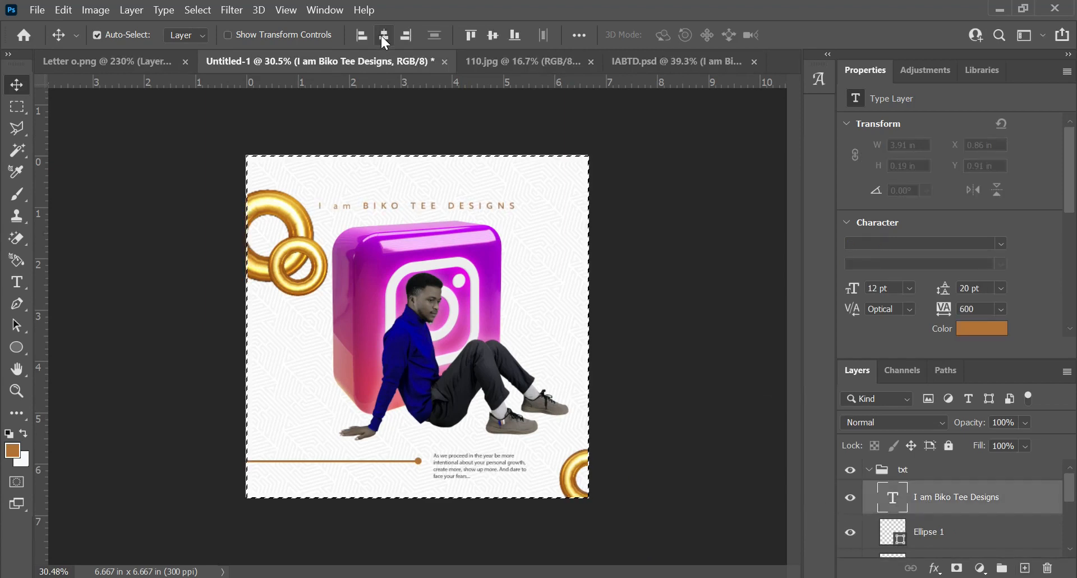
key(ctrl+d)
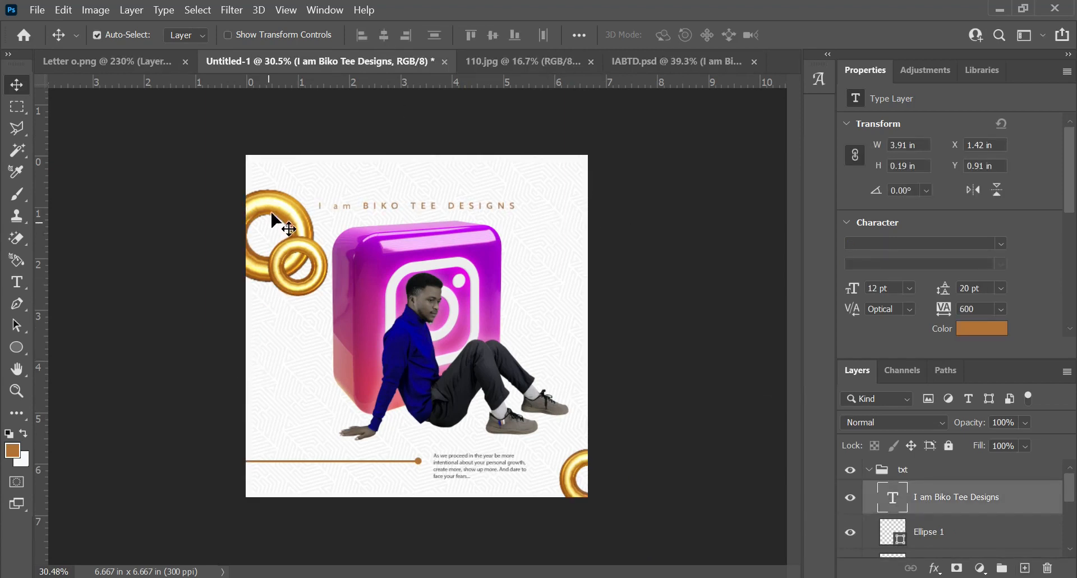
- Move the large and small gold rings at the canvas's left edge down together to Y 1.26 in
click(277, 202)
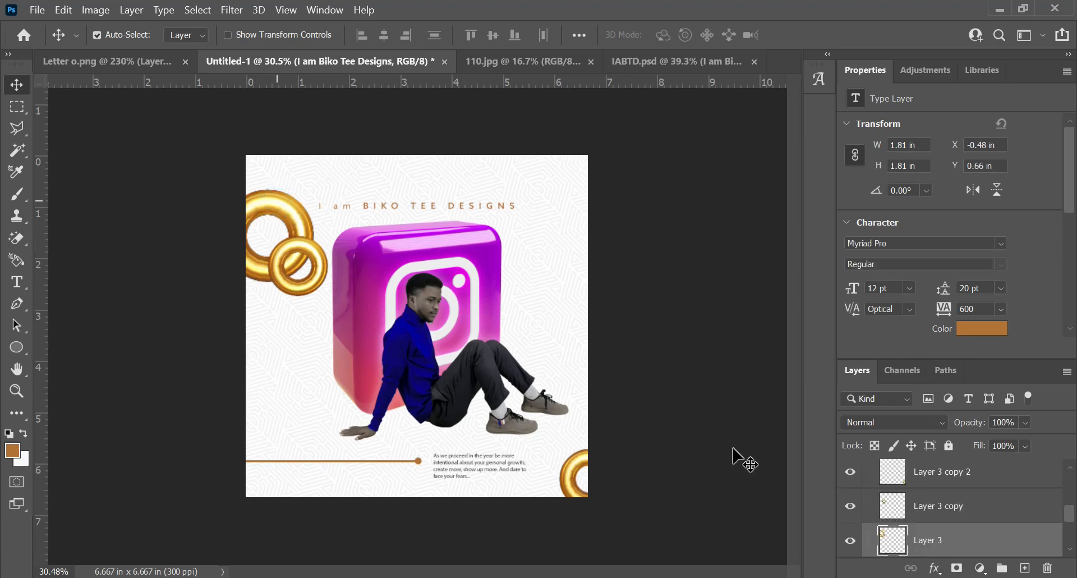
click(950, 510)
key(shift+Down)
key(shift+Down)
key(shift+Down)
key(shift+Down)
key(shift+Down)
key(shift+Down)
key(shift+Down)
key(shift+Down)
key(shift+Down)
key(shift+Down)
key(shift+Down)
key(shift+Down)
key(shift+Down)
key(shift+Down)
key(shift+Down)
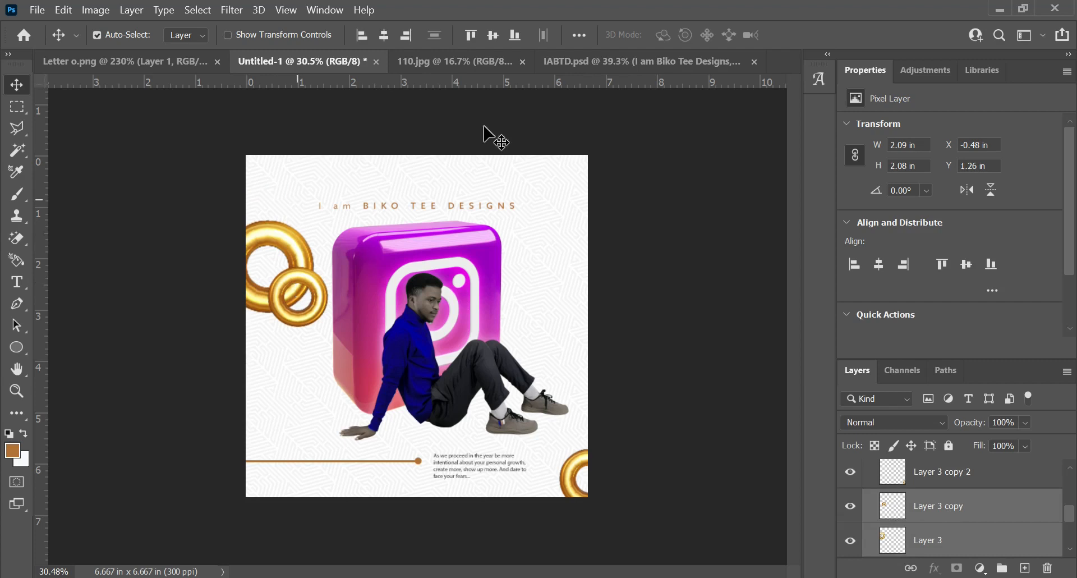
- Lock the pattern group completely
click(540, 115)
click(917, 512)
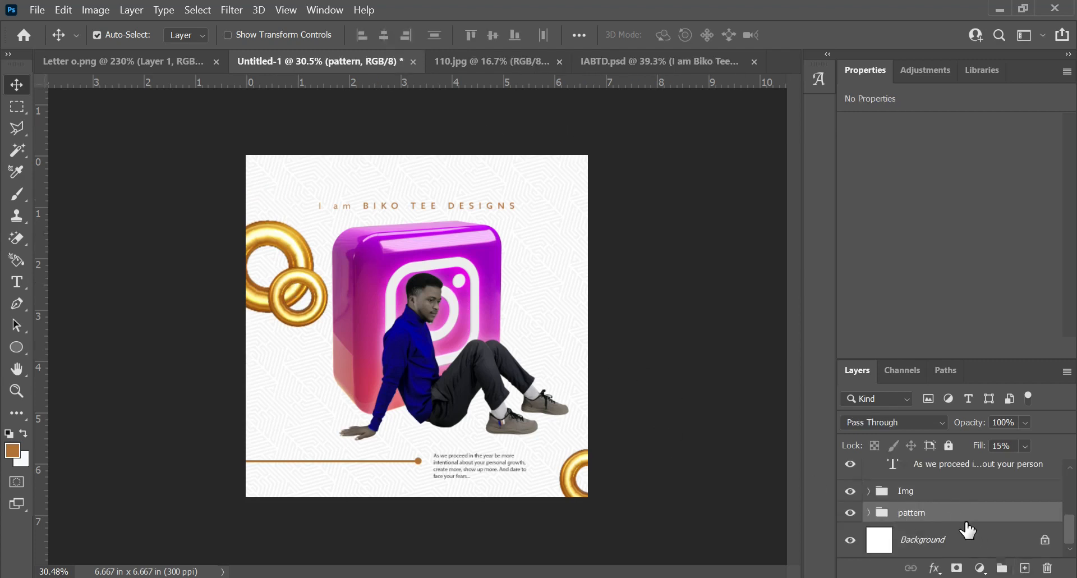
click(951, 447)
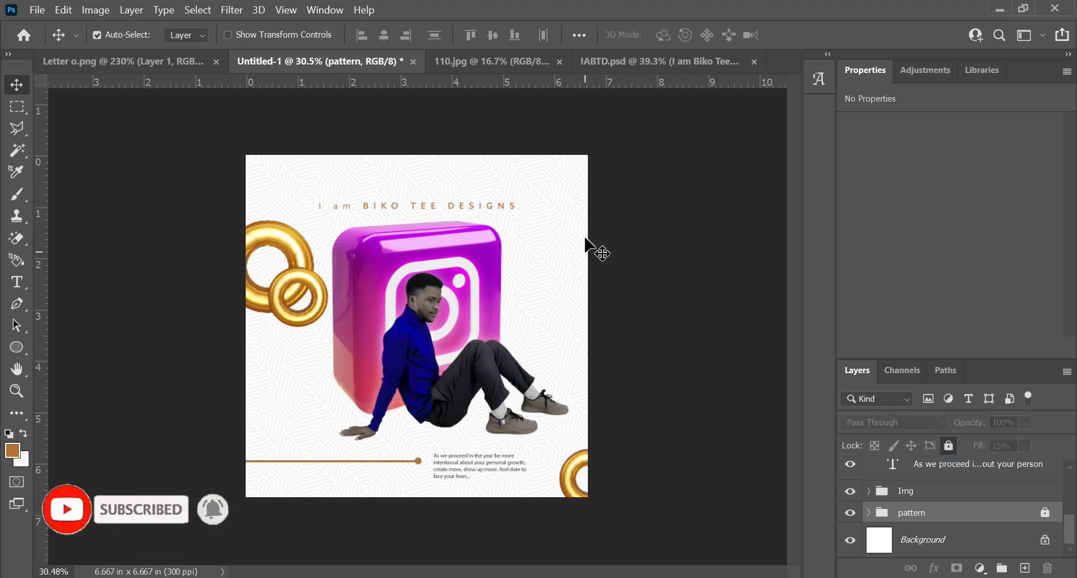
- Try shifting the man and the Instagram logo together slightly to the right
drag(665, 254, 423, 373)
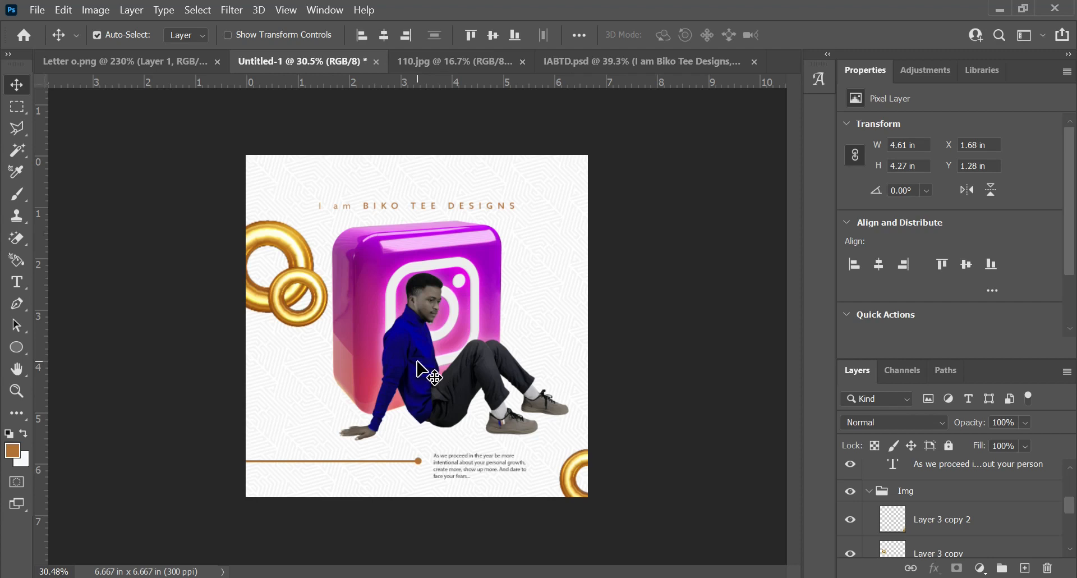
key(shift+Right)
key(shift+Right)
key(shift+Right)
key(shift+Right)
key(shift+Right)
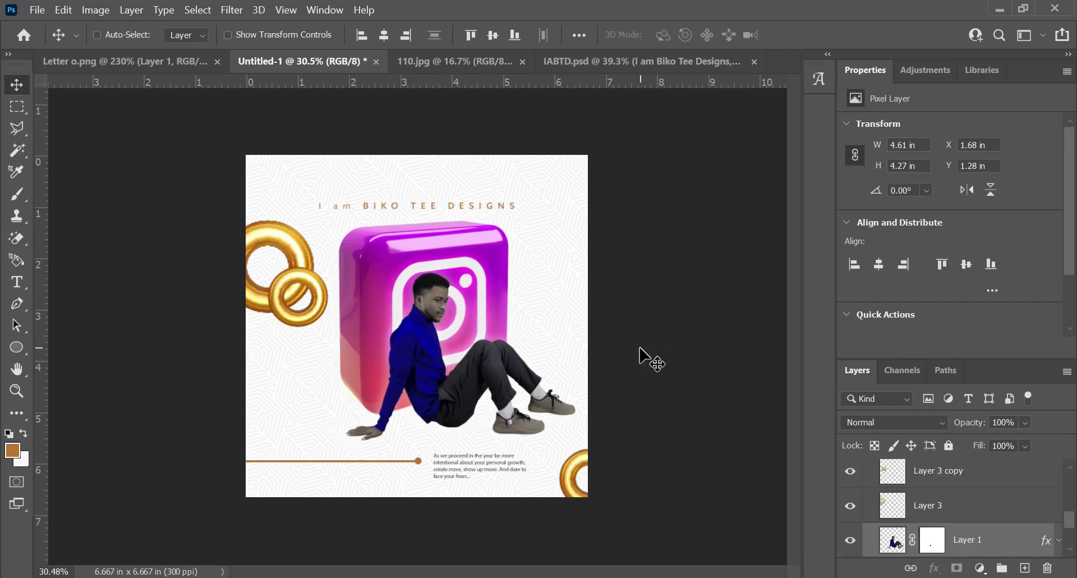
key(ctrl+z)
- Scale down the large gold ring at the canvas's left edge slightly
click(278, 228)
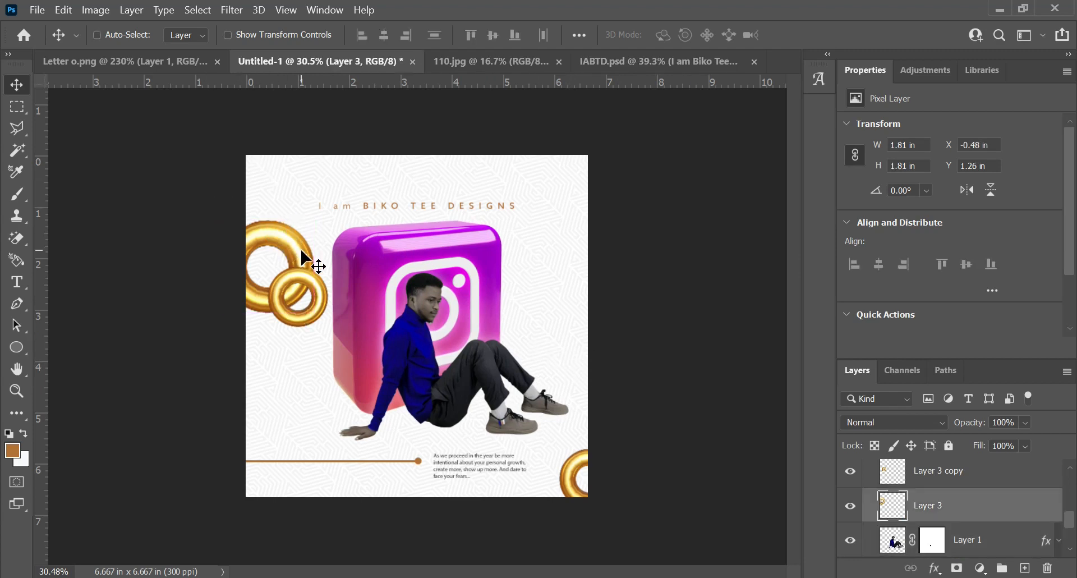
key(ctrl+t)
mouse_move(313, 315)
mouse_down()
mouse_move(294, 294)
mouse_move(293, 312)
mouse_move(308, 297)
mouse_move(310, 308)
mouse_up()
key(Return)
- Scale the small overlapping ring down to about 0.99 in and place it over the large ring's lower-right edge
key(ctrl+t)
key(shift+Up)
key(shift+Up)
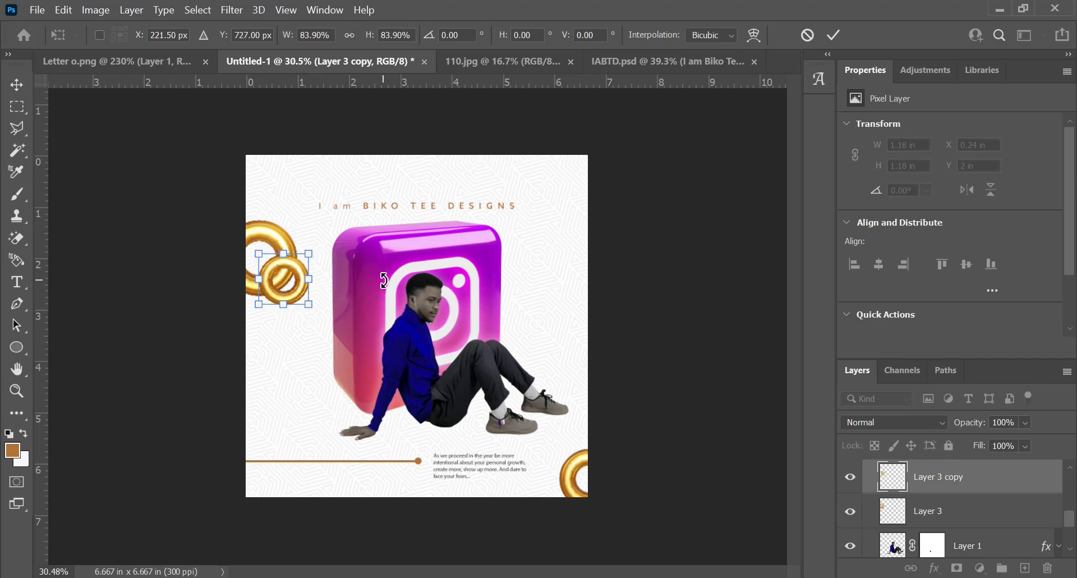
scroll(312, 287, up, 3)
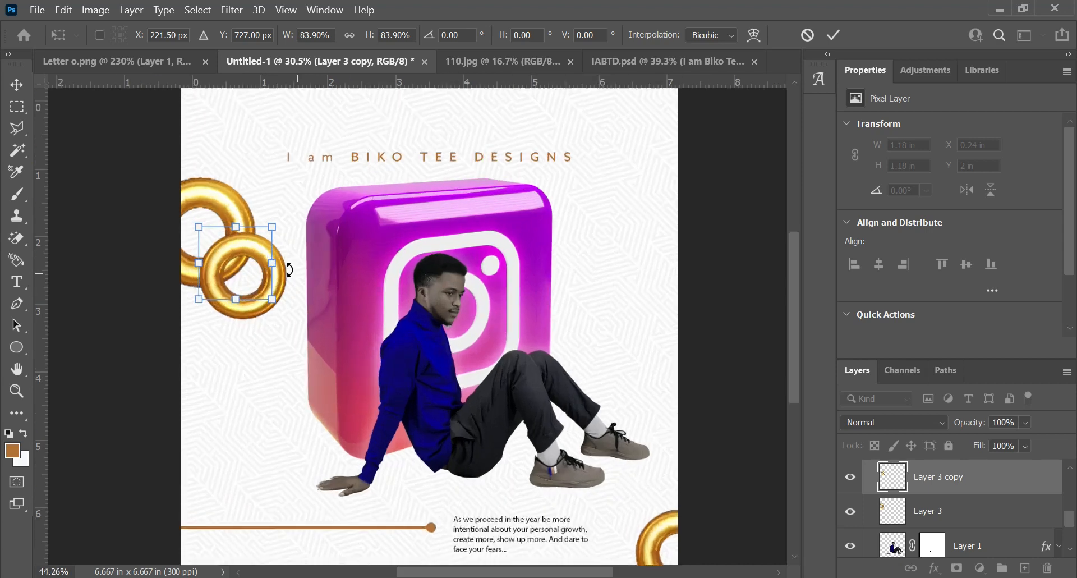
drag(235, 253, 236, 249)
key(Return)
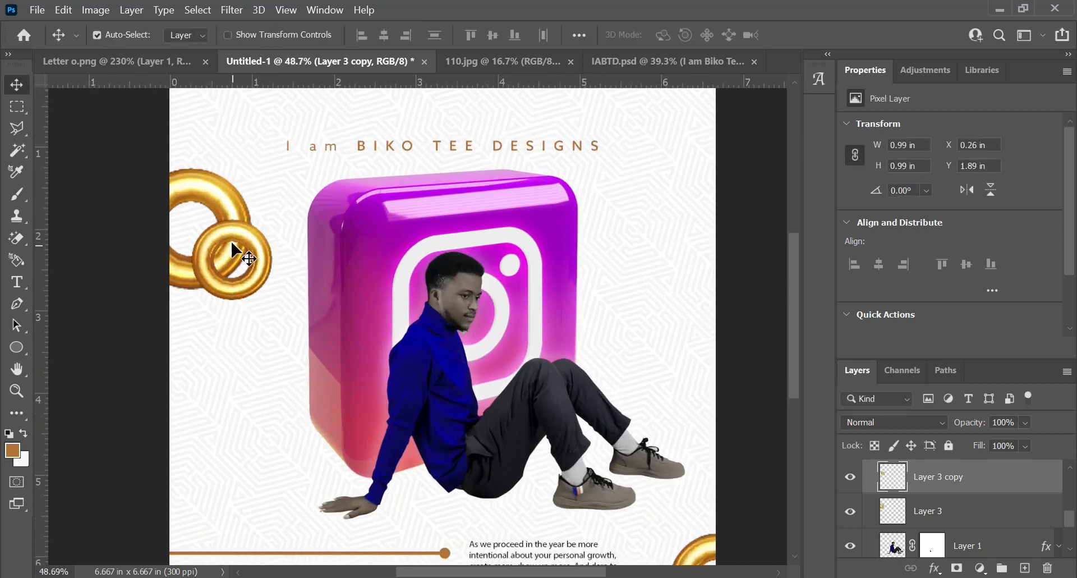
- Create a new layer named "shadow" between the Object layer and the man's layer
scroll(375, 306, down, 3)
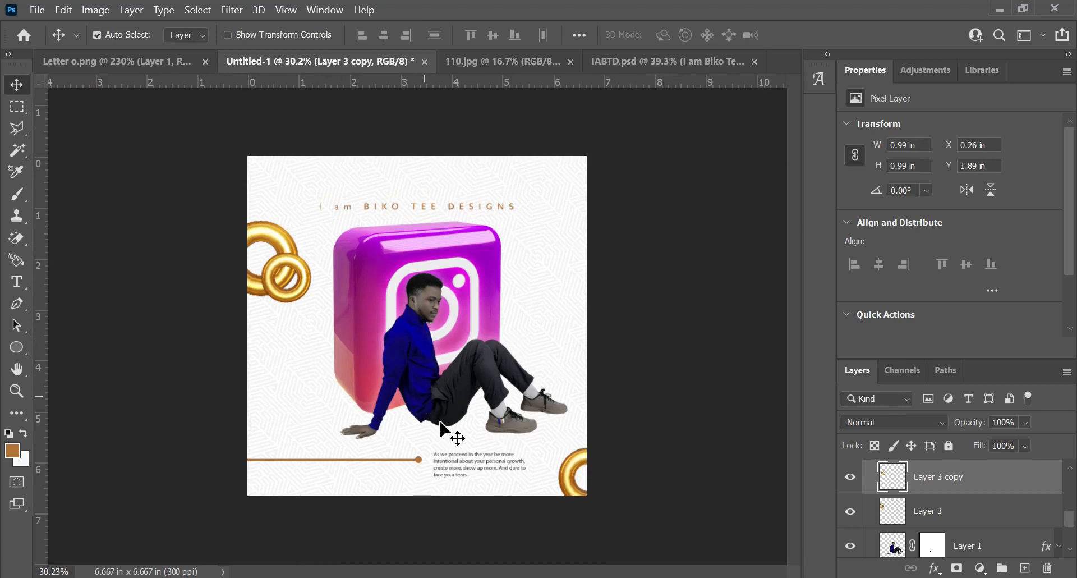
scroll(440, 415, up, 3)
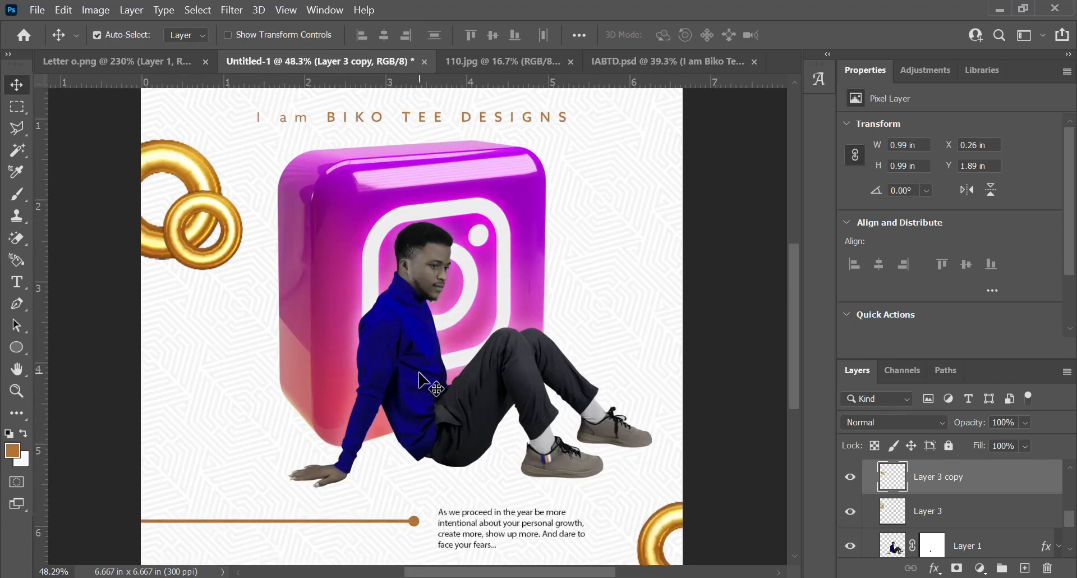
click(452, 433)
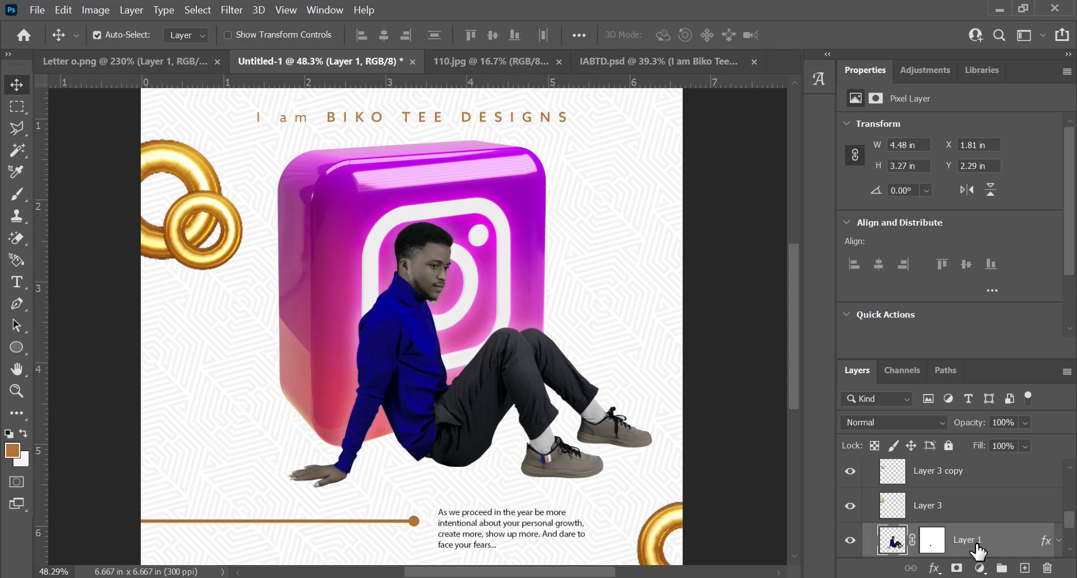
scroll(979, 552, down, 1)
scroll(979, 553, down, 1)
click(976, 540)
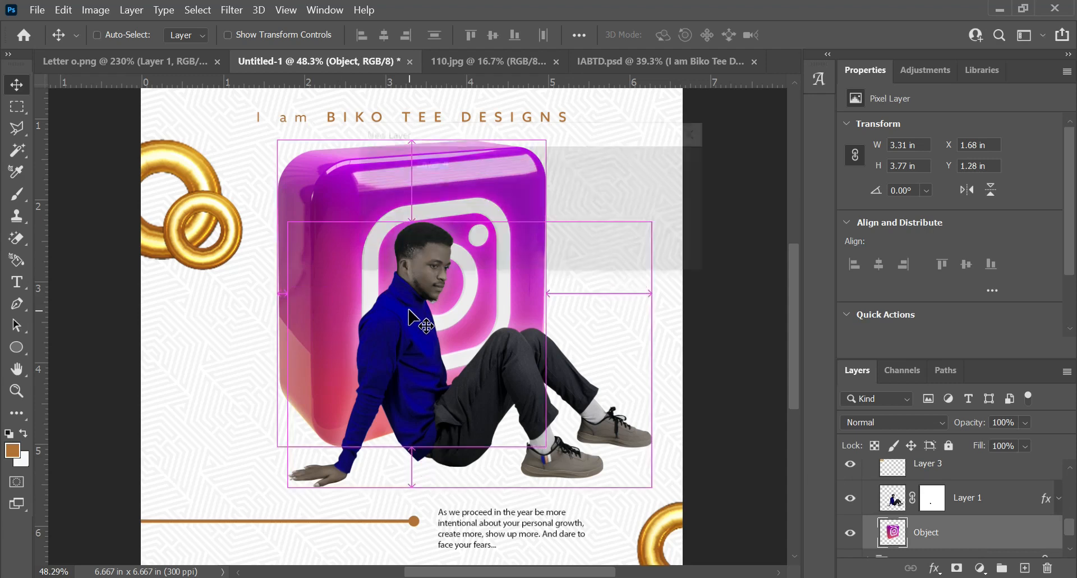
key(ctrl+shift+n)
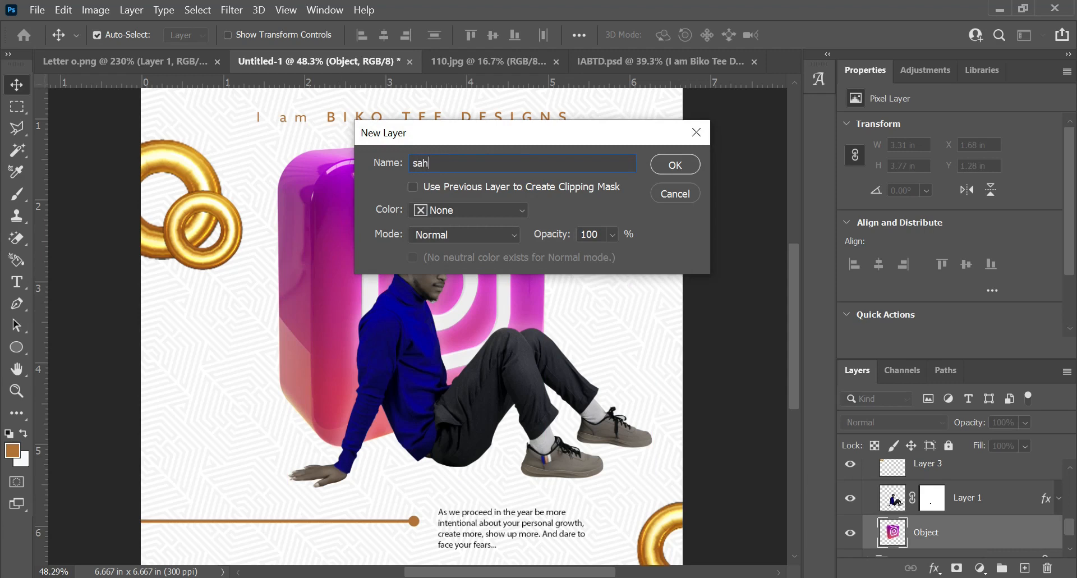
text(sahdow)
key(Return)
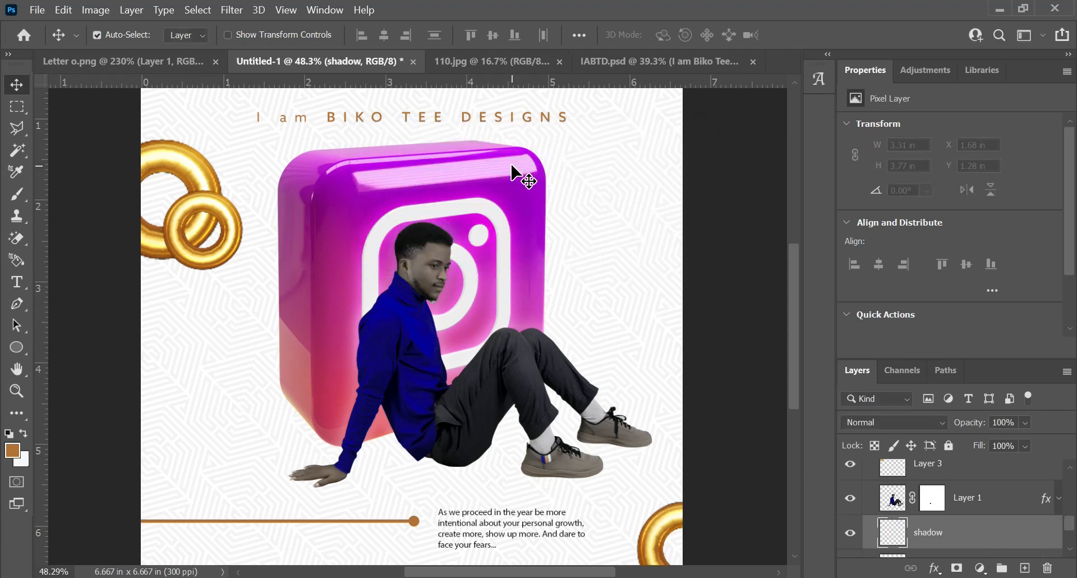
- Swap the foreground and background colors and set the foreground color to near-black
key(x)
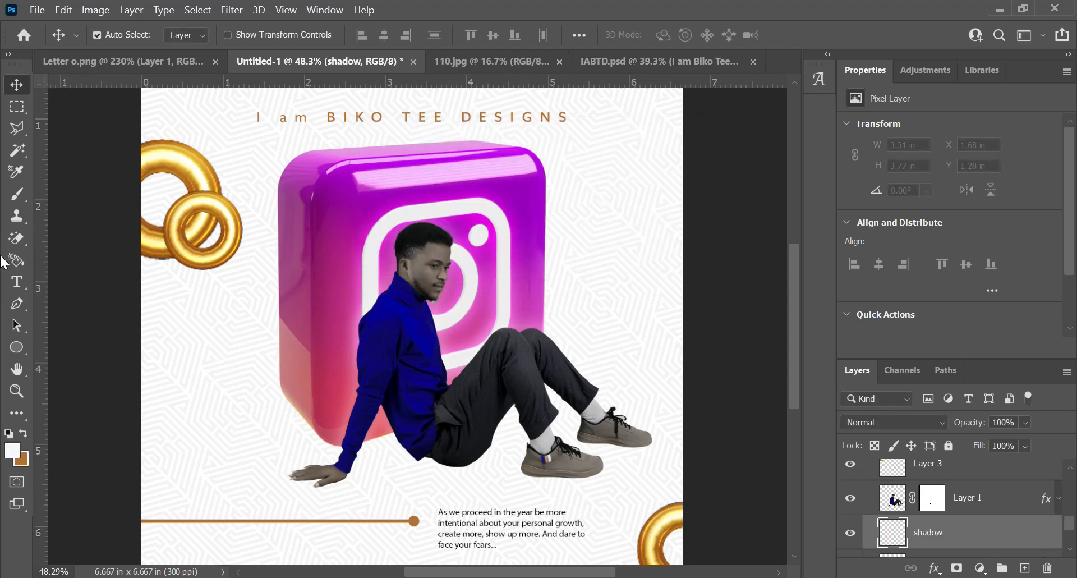
click(15, 451)
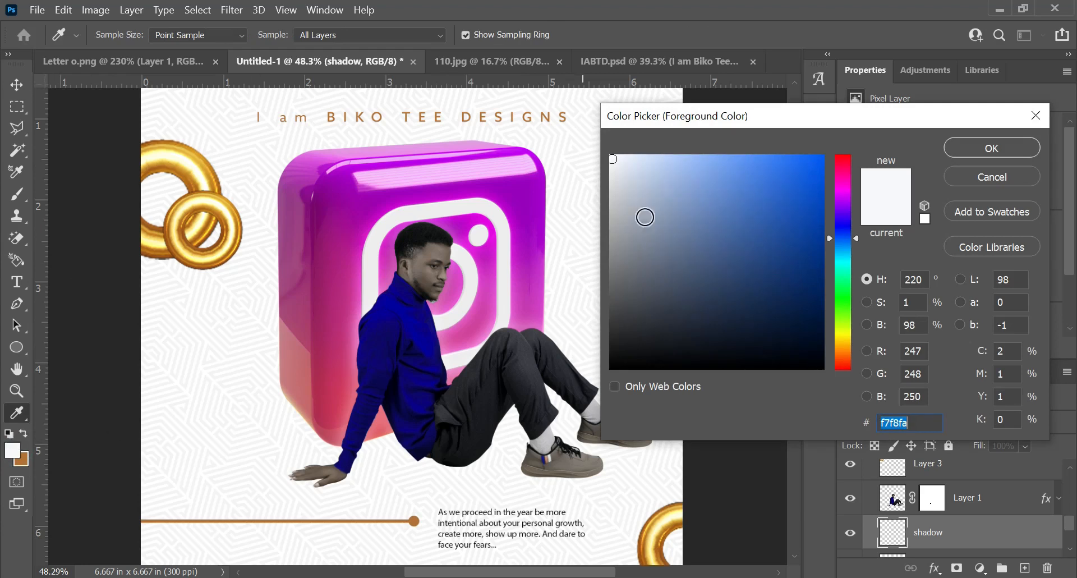
mouse_move(641, 222)
mouse_down()
mouse_move(621, 298)
mouse_move(572, 352)
mouse_up()
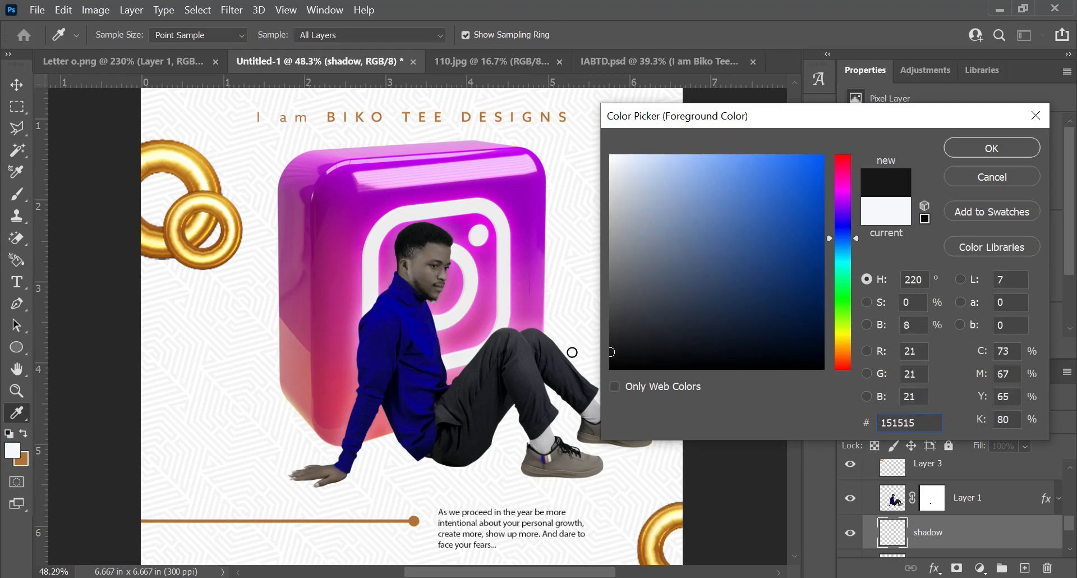
click(977, 152)
- Switch to the Brush tool with the Soft Round tip at 800 px and 0% hardness
key(v)
key(b)
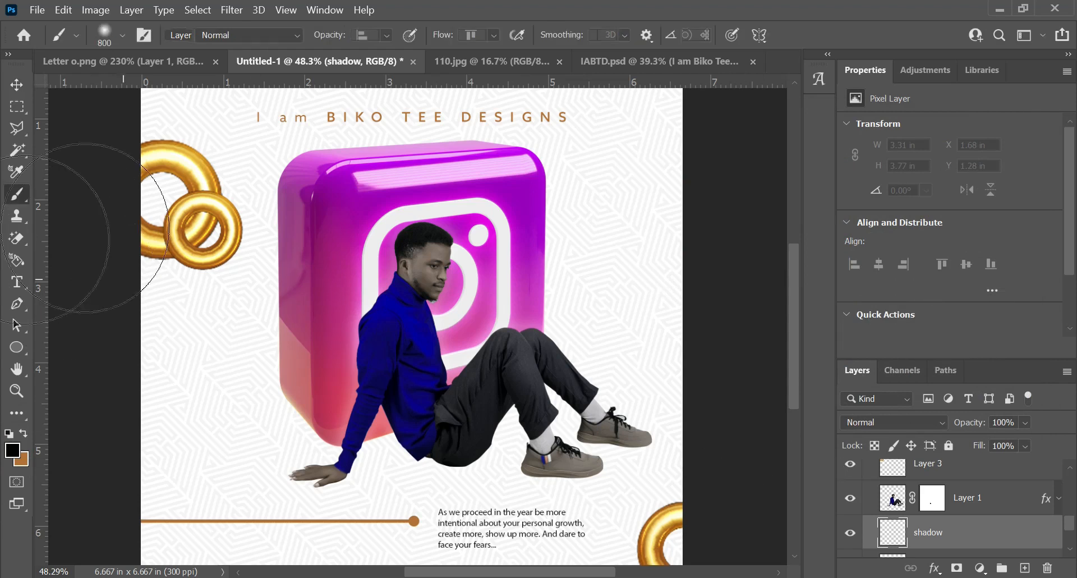
click(124, 35)
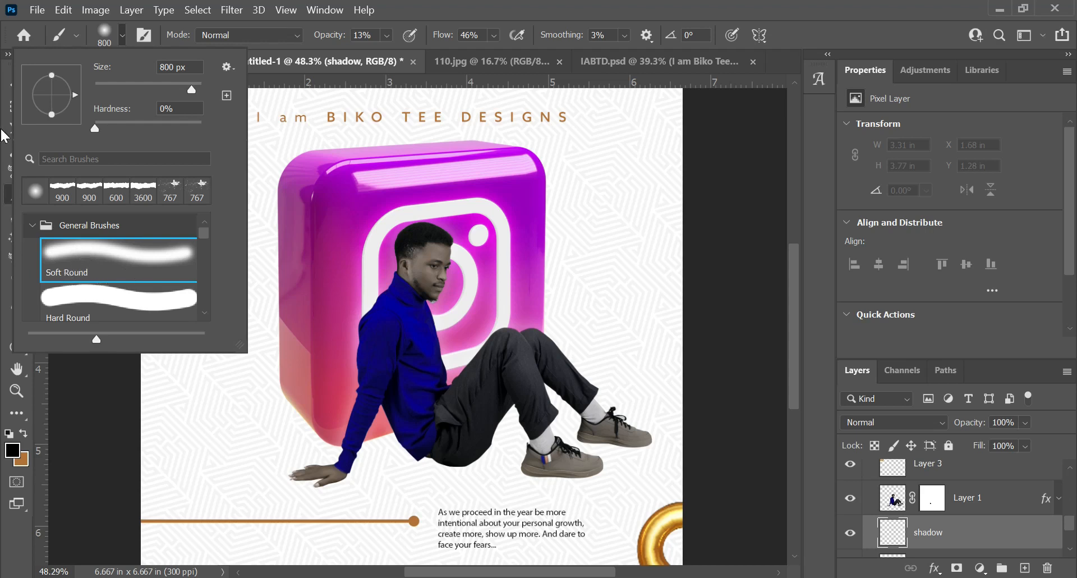
click(121, 36)
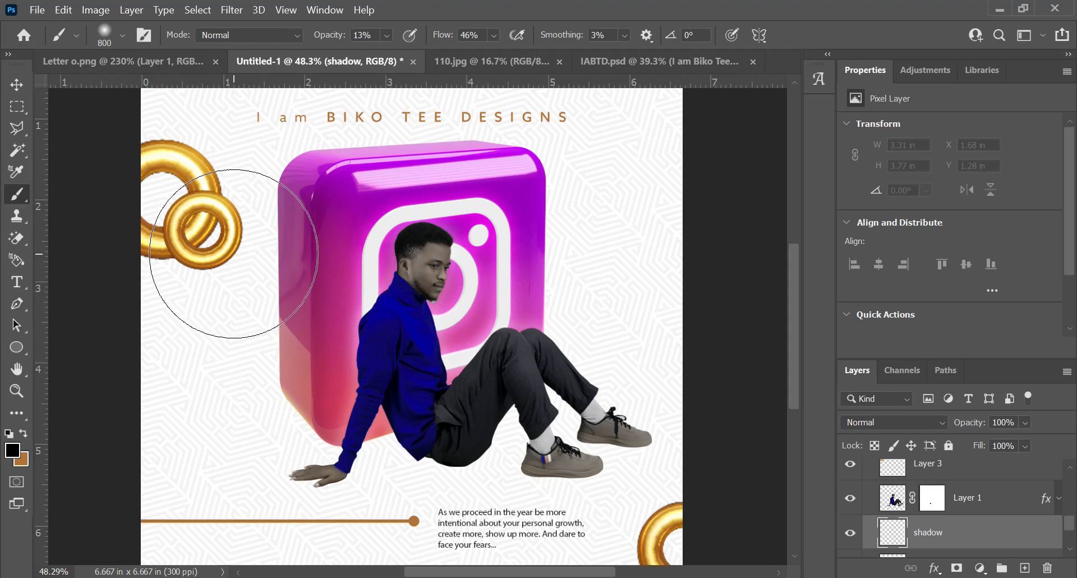
- Reduce the soft brush size to 60 px for painting shadows beneath the seated man
key(bracketleft)
key(bracketleft)
key(bracketleft)
key(bracketleft)
key(bracketleft)
key(bracketleft)
key(bracketleft)
key(bracketleft)
key(bracketleft)
key(bracketleft)
key(bracketleft)
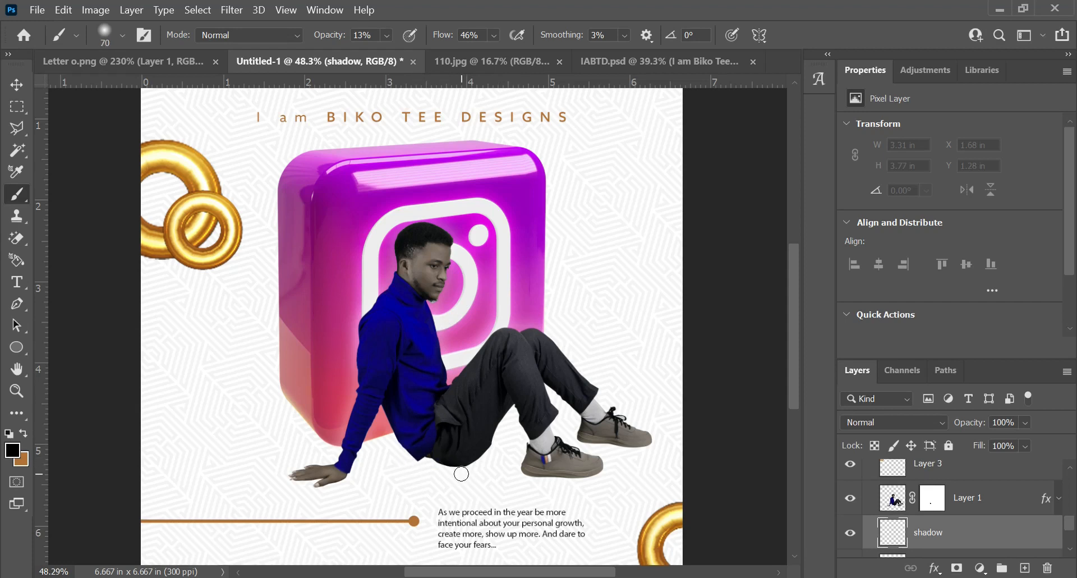
scroll(461, 472, up, 2)
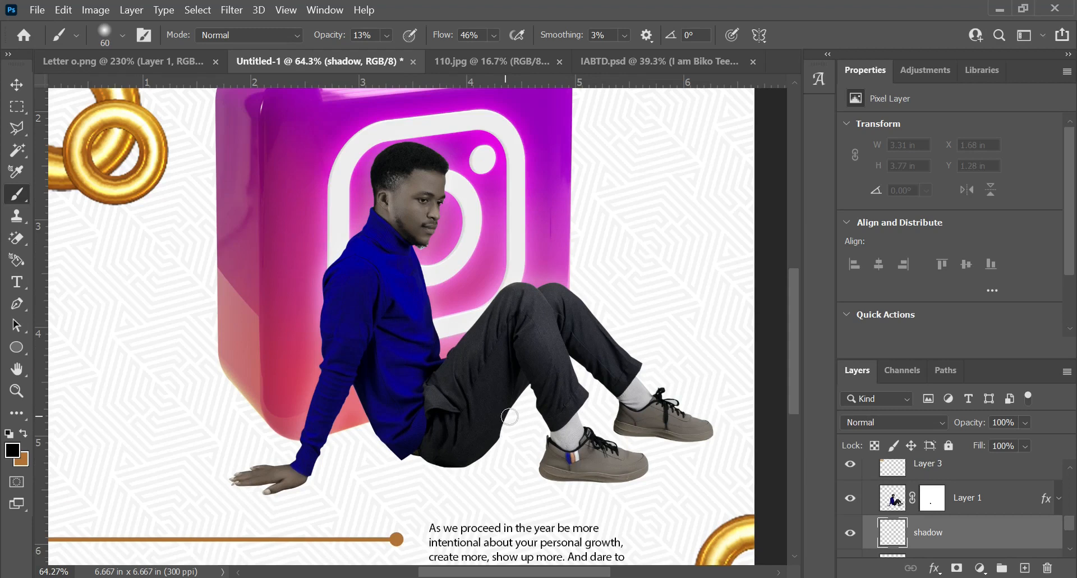
scroll(468, 472, up, 1)
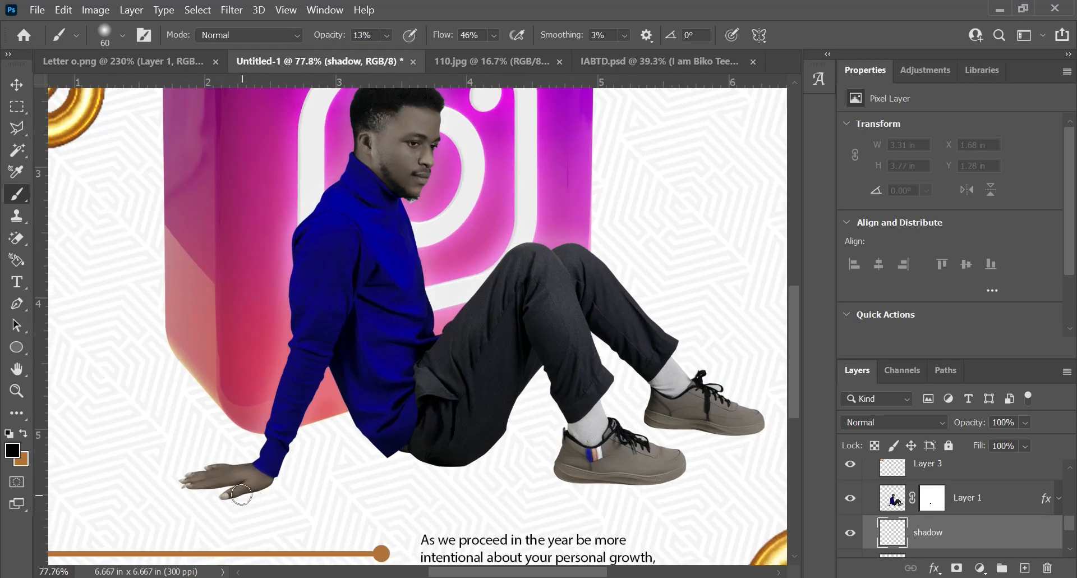
scroll(696, 452, up, 1)
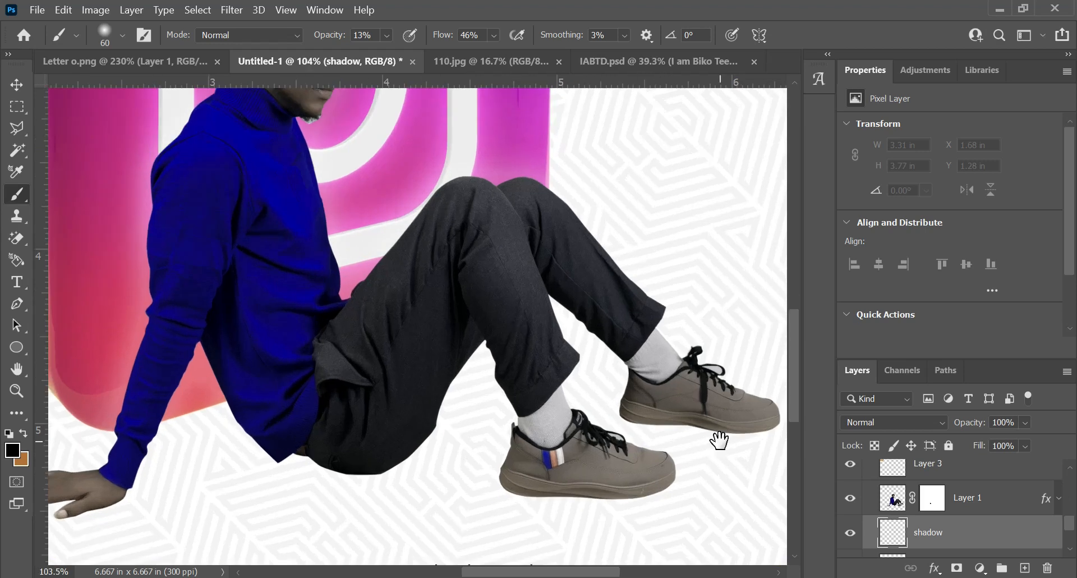
- Try a shadow stroke beneath the farther shoe at 13% opacity and 46% flow
scroll(718, 443, up, 1)
scroll(668, 404, up, 1)
mouse_move(690, 409)
mouse_down()
mouse_move(559, 389)
mouse_move(598, 386)
mouse_up()
key(ctrl+z)
- Set the brush opacity and flow to 100% and its size to 40 px
click(387, 35)
mouse_move(393, 53)
mouse_down()
mouse_move(529, 83)
mouse_move(513, 52)
mouse_move(614, 78)
mouse_up()
click(493, 34)
key(bracketleft)
key(bracketleft)
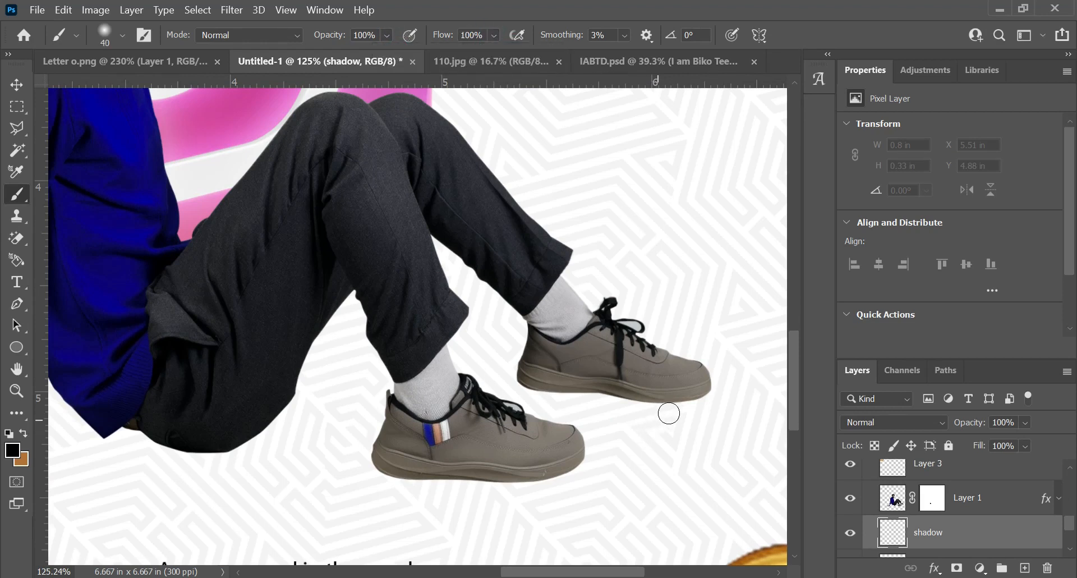
- Paint a soft black shadow along the underside of the farther shoe with a 35 px brush
drag(699, 403, 638, 400)
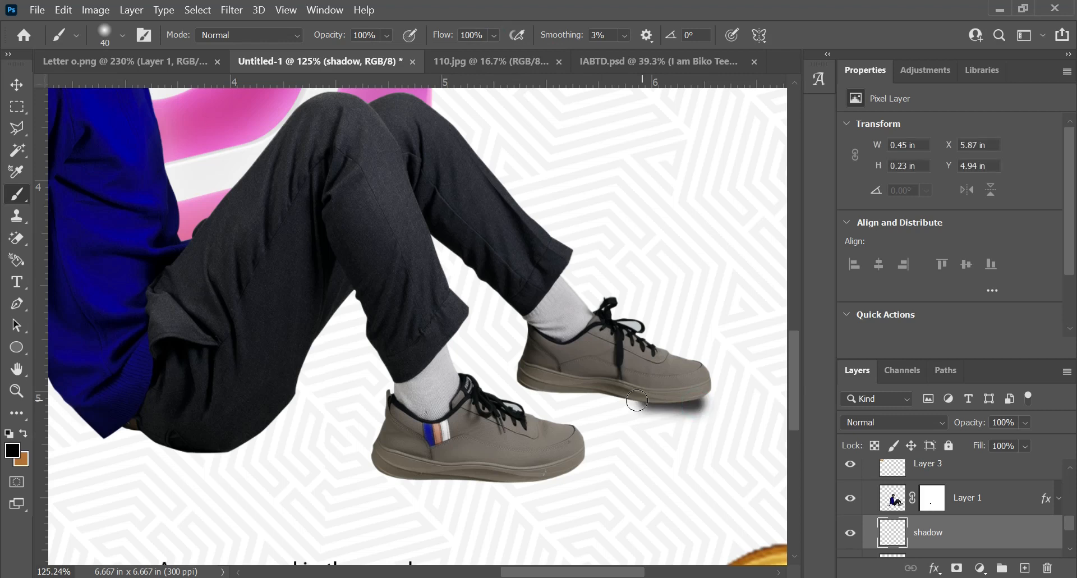
key(ctrl+z)
scroll(647, 415, up, 2)
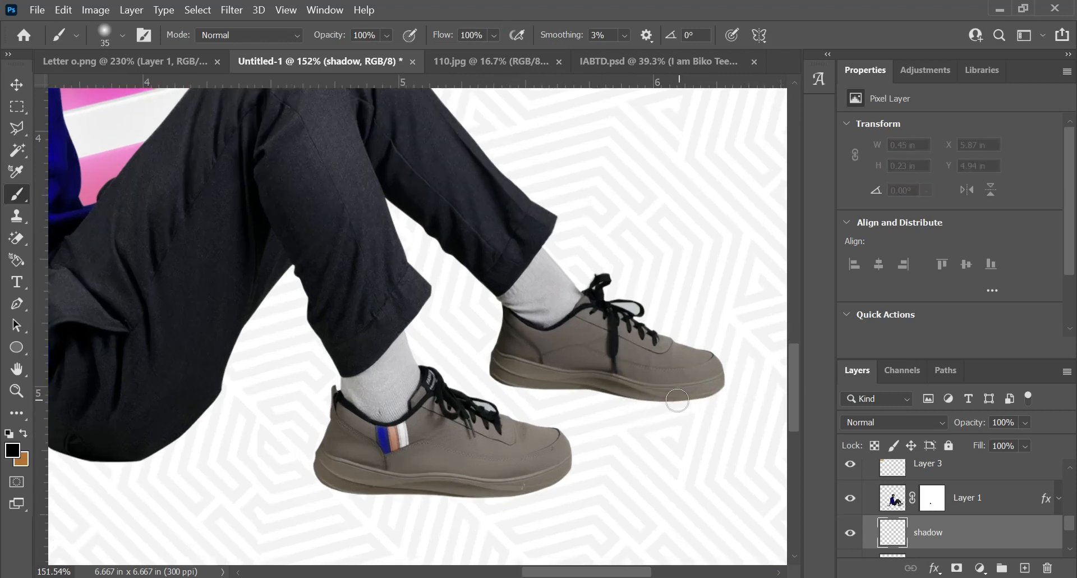
mouse_move(669, 405)
mouse_down()
mouse_move(623, 399)
mouse_move(650, 388)
mouse_move(658, 393)
mouse_move(626, 390)
mouse_move(672, 402)
mouse_move(609, 398)
mouse_move(642, 410)
mouse_move(730, 383)
mouse_move(591, 383)
mouse_move(718, 392)
mouse_up()
key(ctrl+z)
- Paint a soft black shadow along the sole of the nearer shoe, from toe to heel, with the 35 px brush
scroll(534, 495, down, 3)
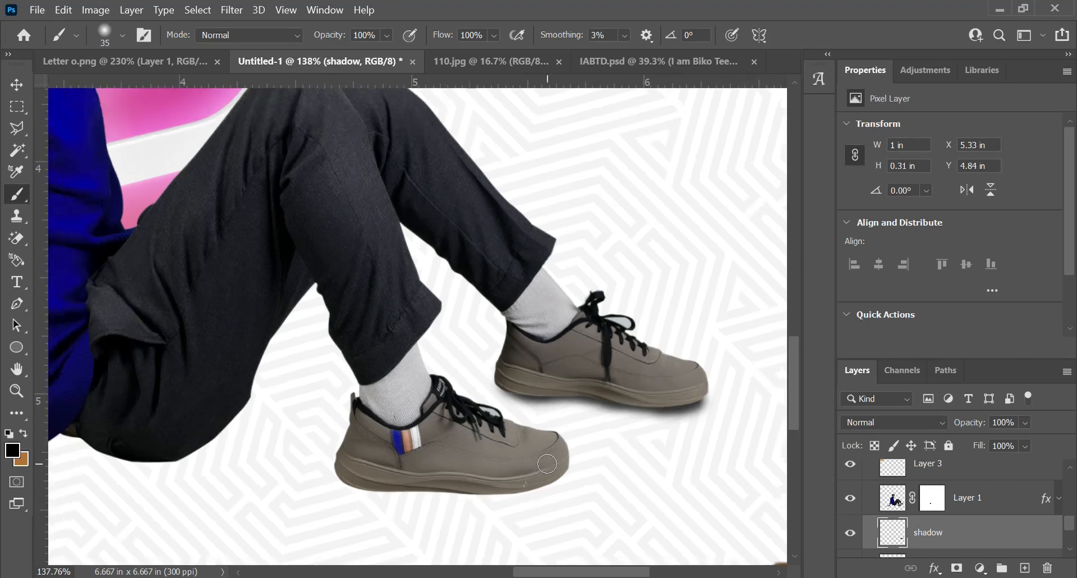
scroll(572, 471, up, 2)
scroll(577, 469, up, 2)
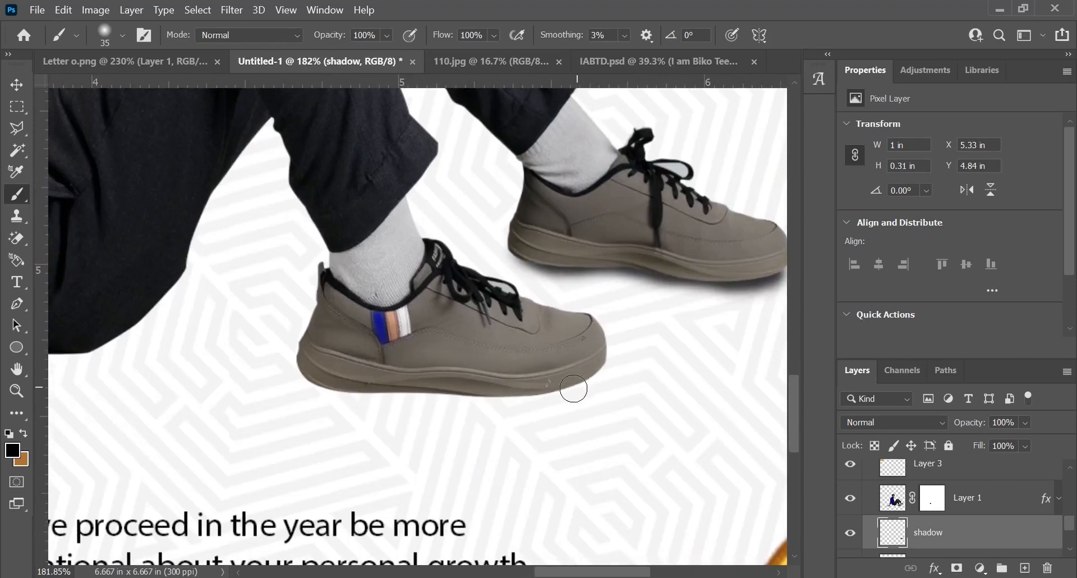
drag(556, 388, 342, 375)
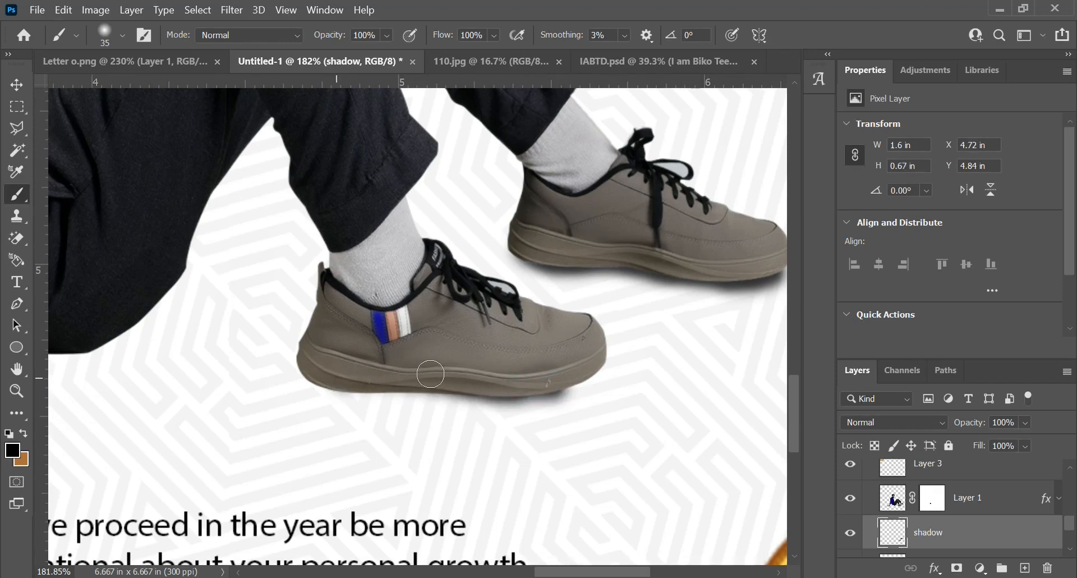
mouse_move(456, 379)
mouse_down()
mouse_move(313, 371)
mouse_move(496, 384)
mouse_up()
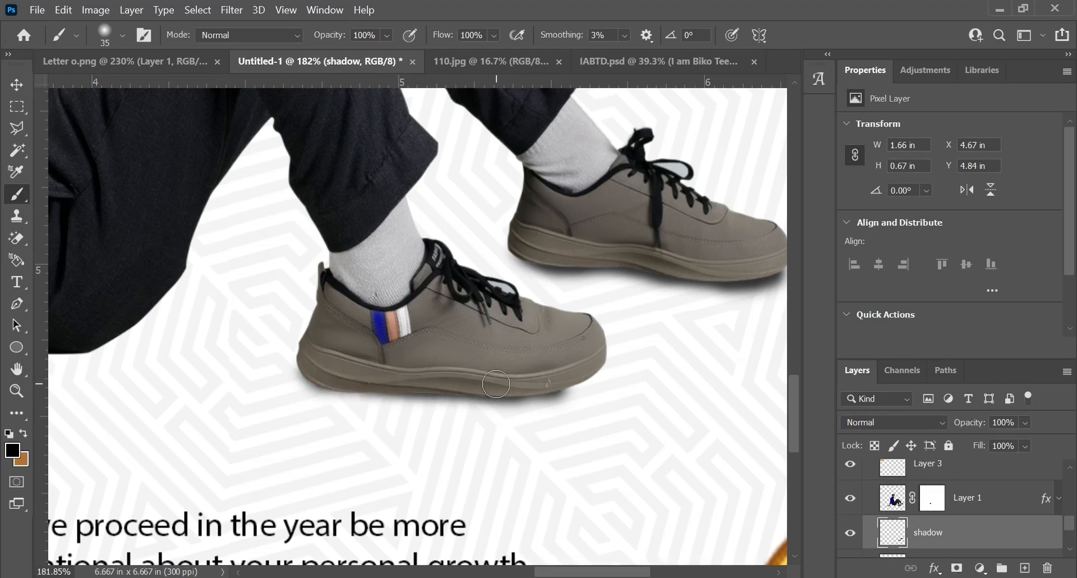
drag(419, 387, 336, 388)
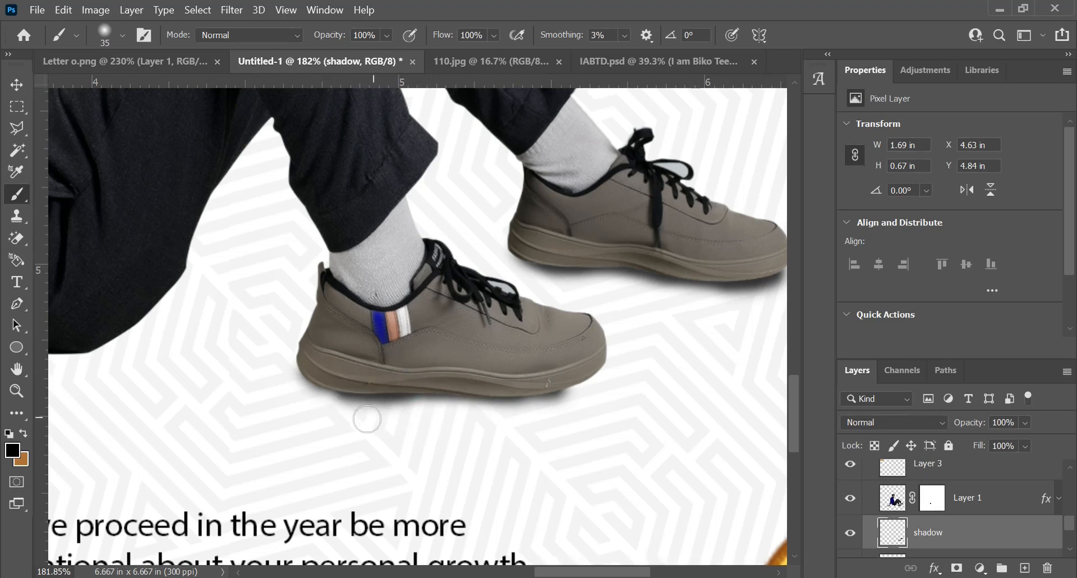
drag(515, 389, 548, 388)
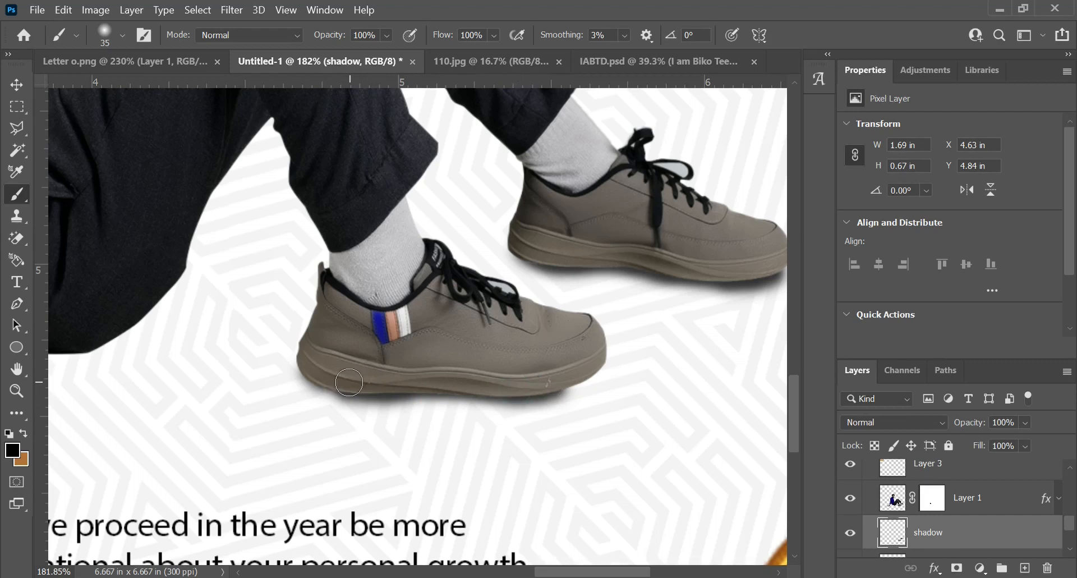
scroll(485, 369, down, 3)
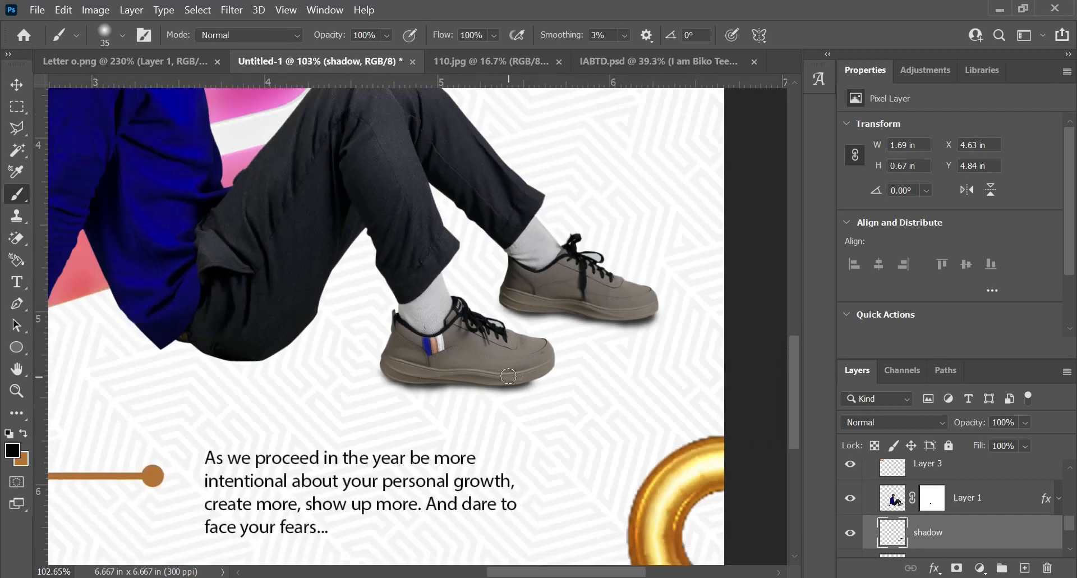
scroll(508, 376, down, 4)
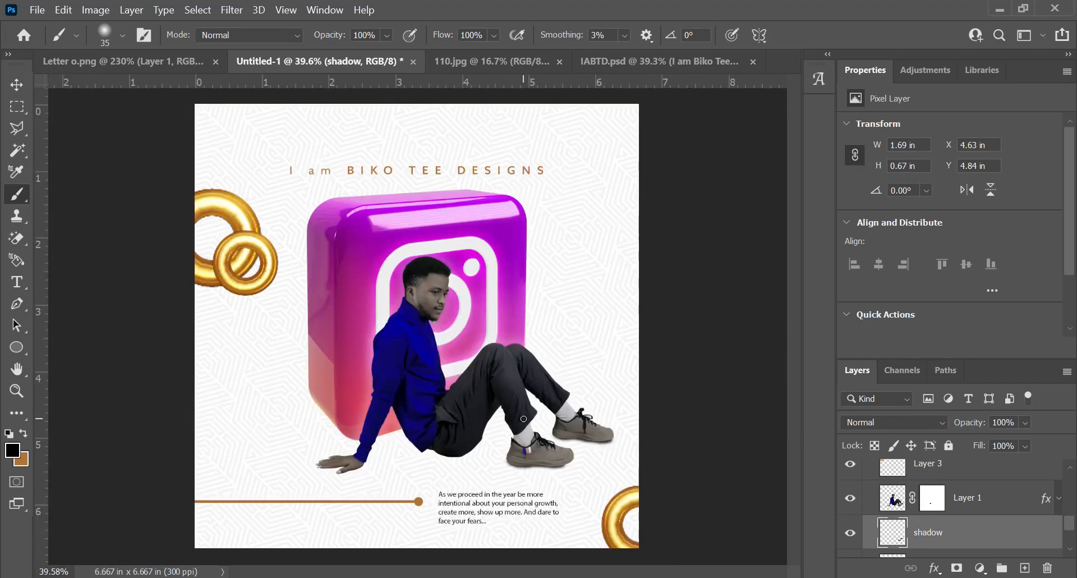
- Extend the painted shadow around the toe of the nearer shoe
scroll(567, 450, up, 4)
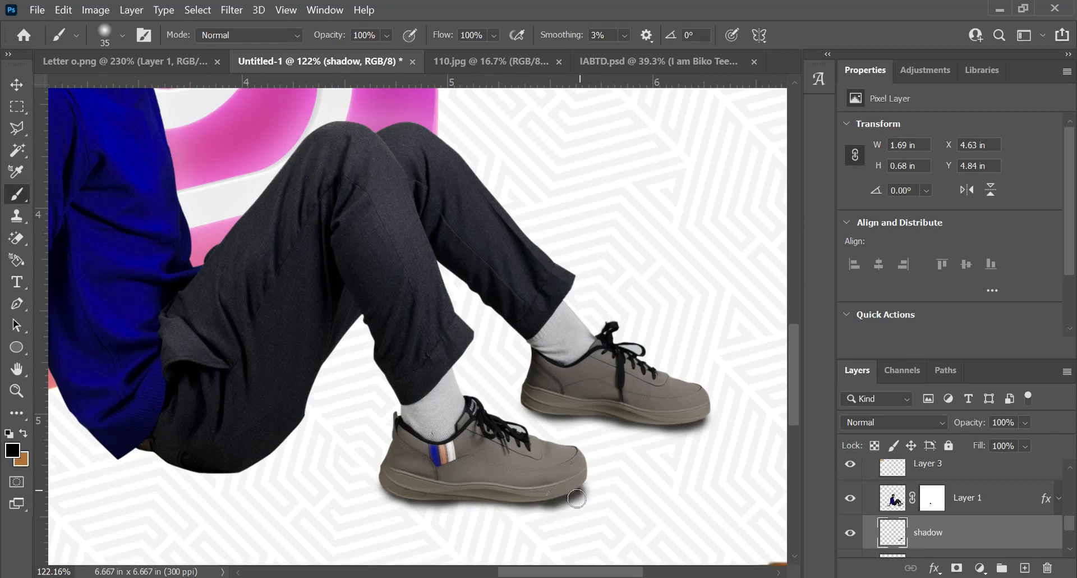
scroll(580, 506, up, 2)
drag(554, 481, 577, 460)
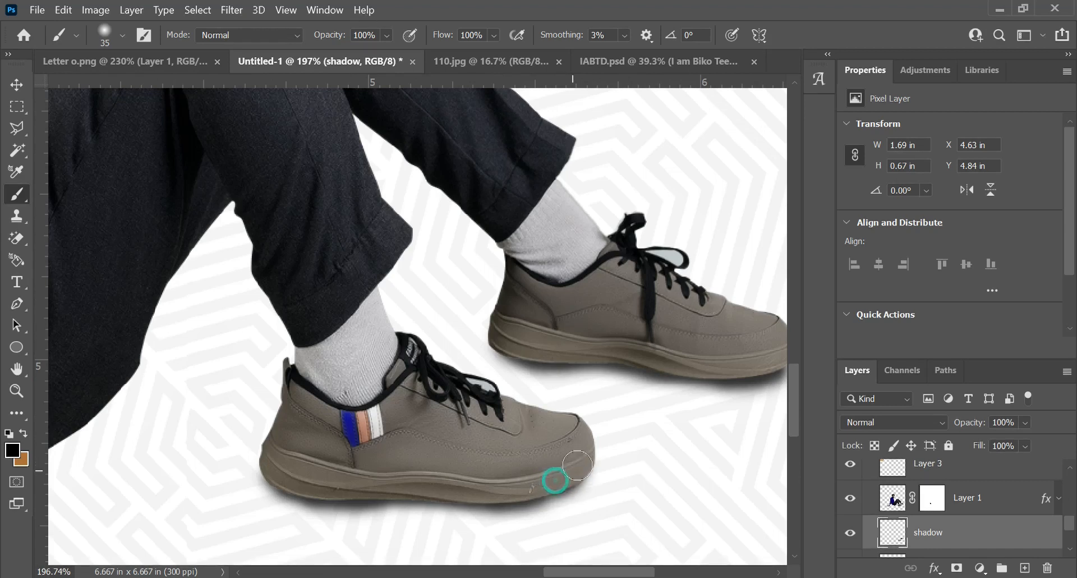
scroll(576, 438, down, 4)
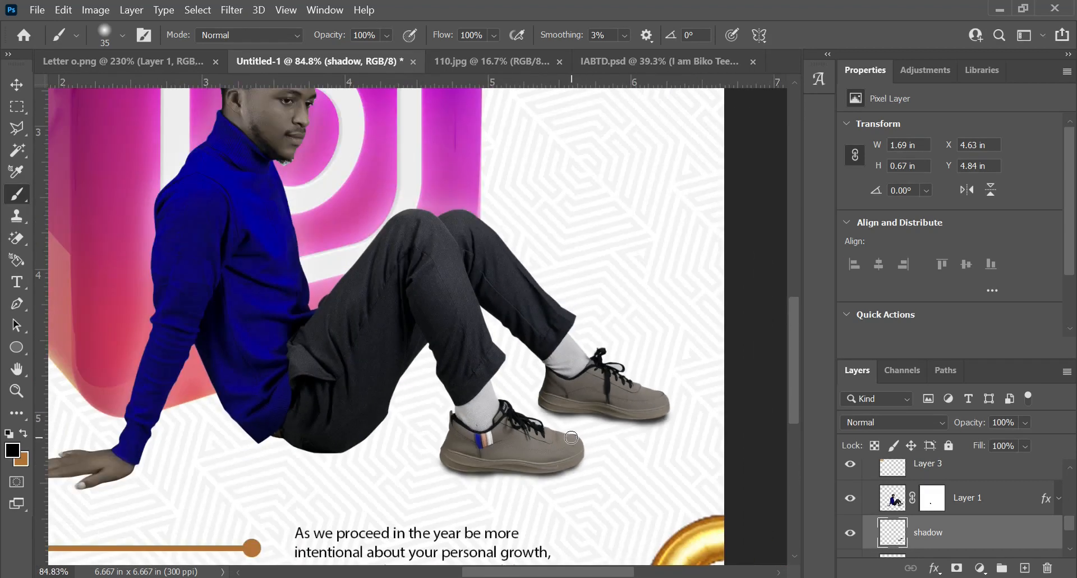
scroll(576, 439, down, 2)
- Apply a Gaussian Blur to the shadow layer to soften the painted shoe shadows
scroll(558, 462, up, 2)
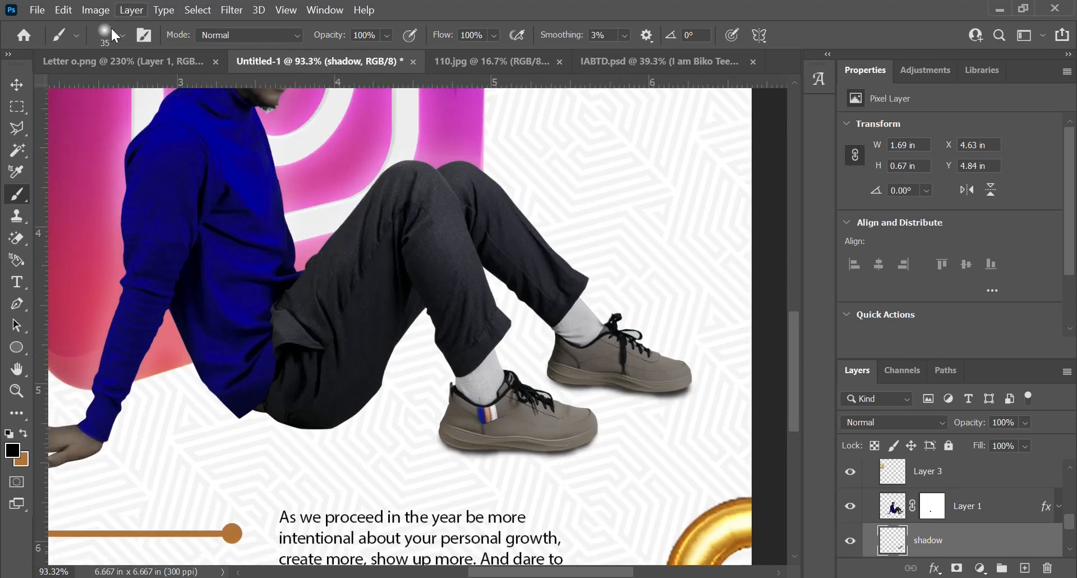
click(232, 10)
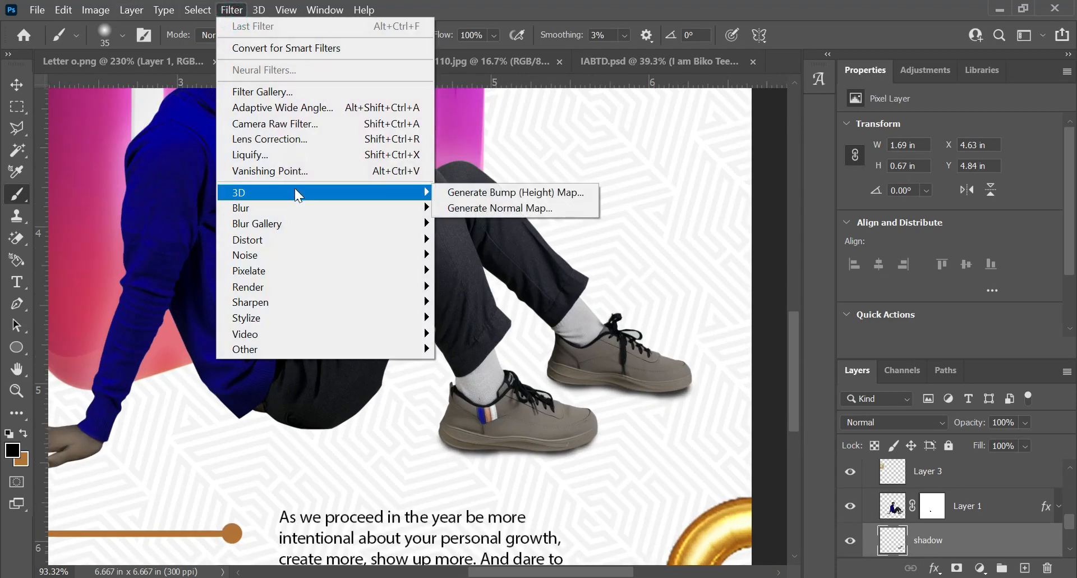
mouse_move(293, 210)
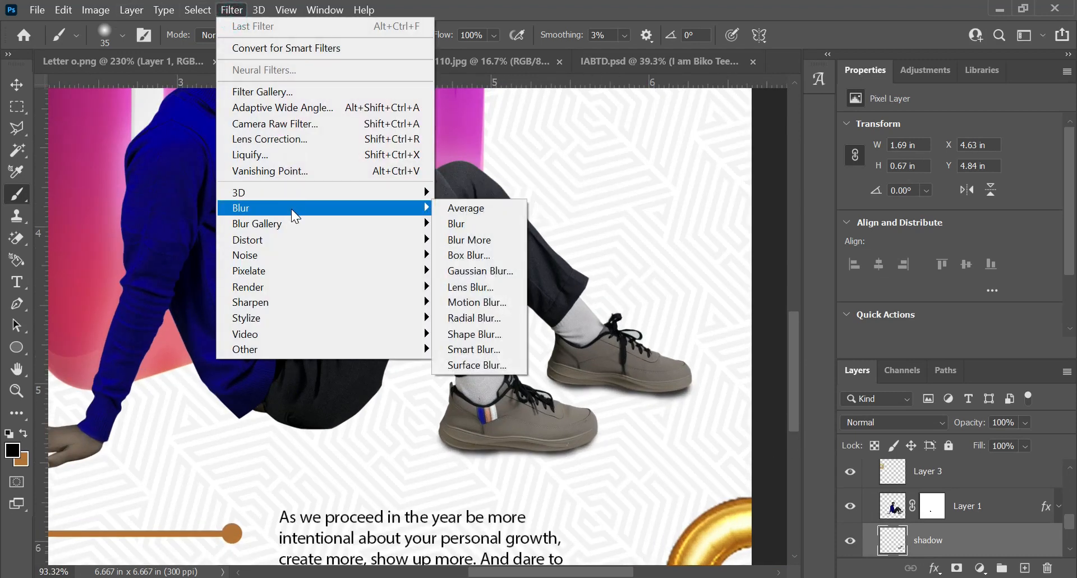
click(474, 272)
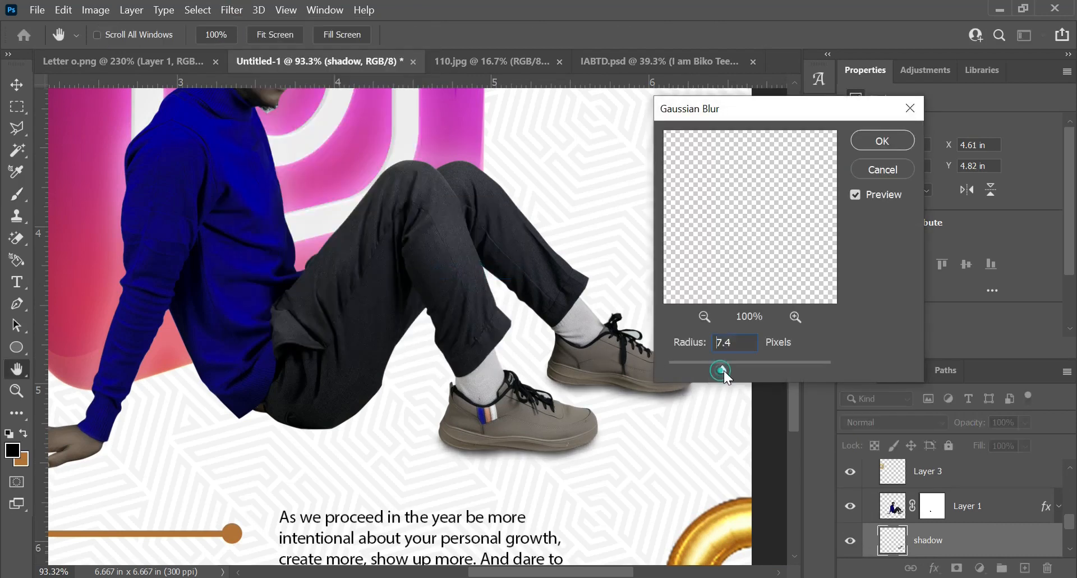
drag(725, 371, 738, 372)
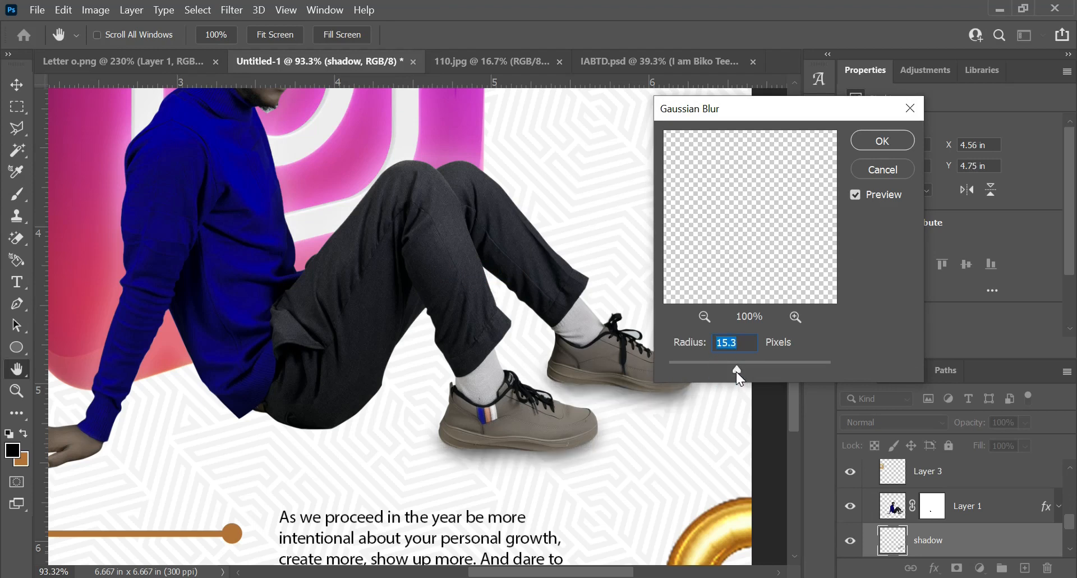
key(Return)
key(ctrl+0)
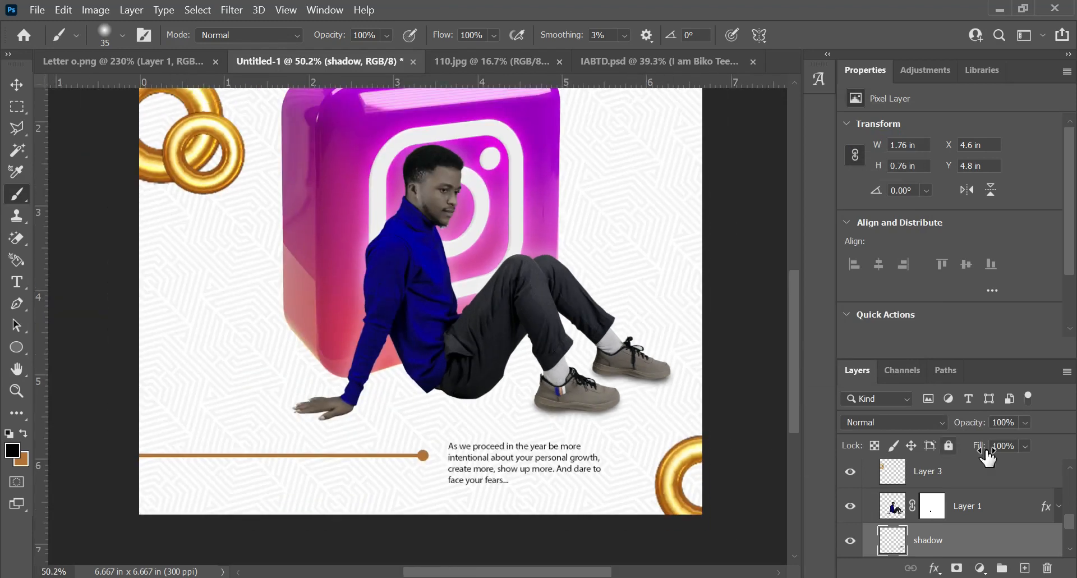
- Lower the shadow layer's opacity to 75%
click(1028, 423)
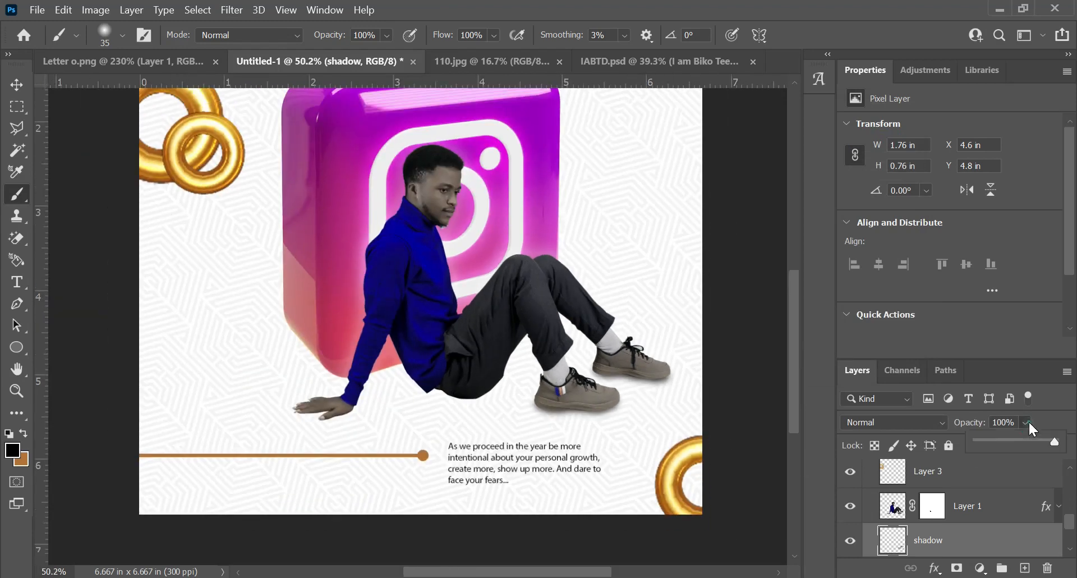
click(1042, 441)
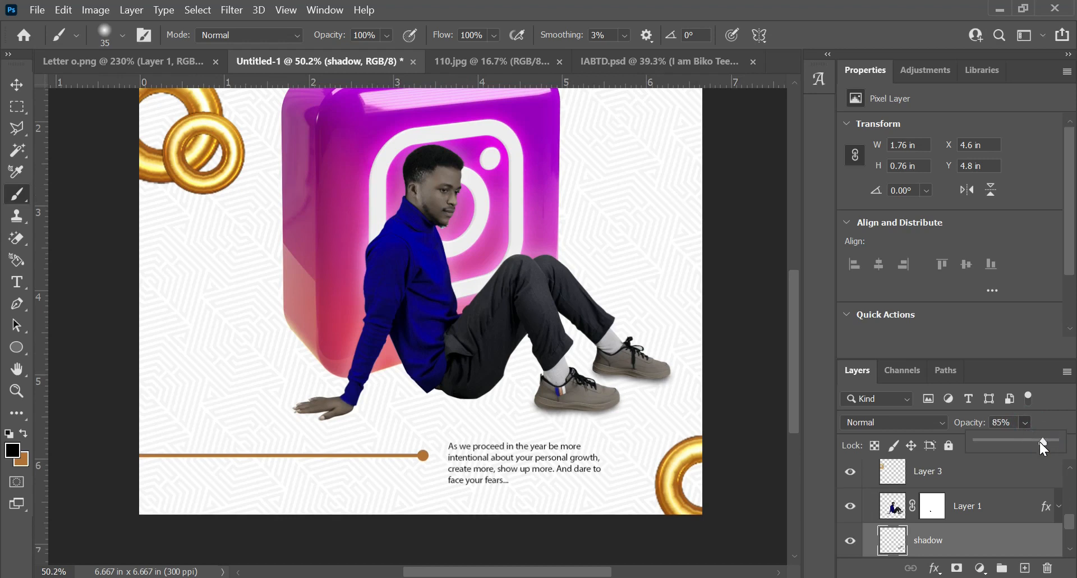
drag(1040, 443, 1036, 444)
click(1025, 422)
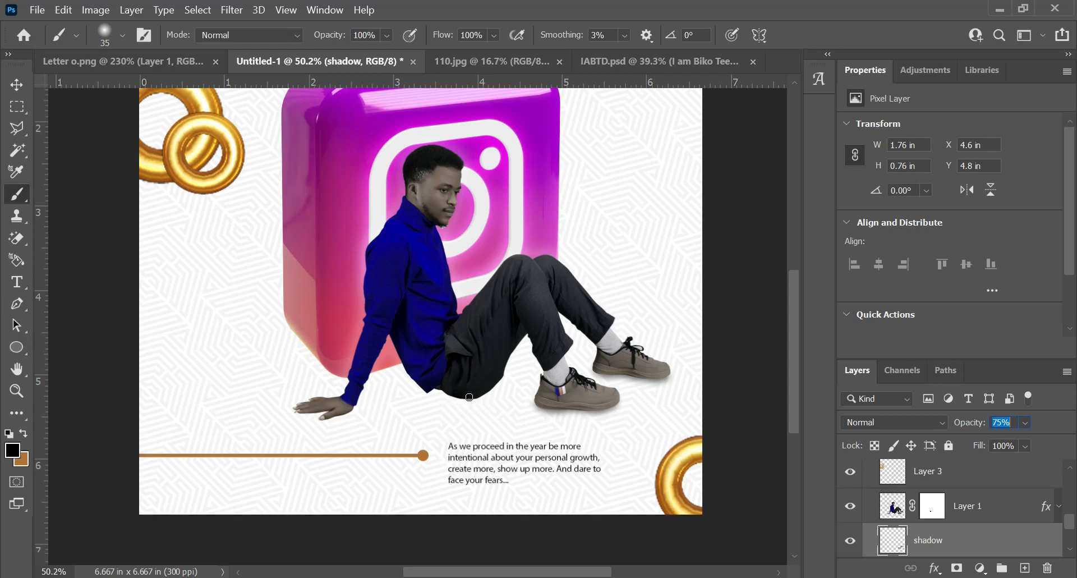
- Draw a flat black ellipse about 2.37 in wide and 0.51 in high and move it beneath the man's hips
click(12, 349)
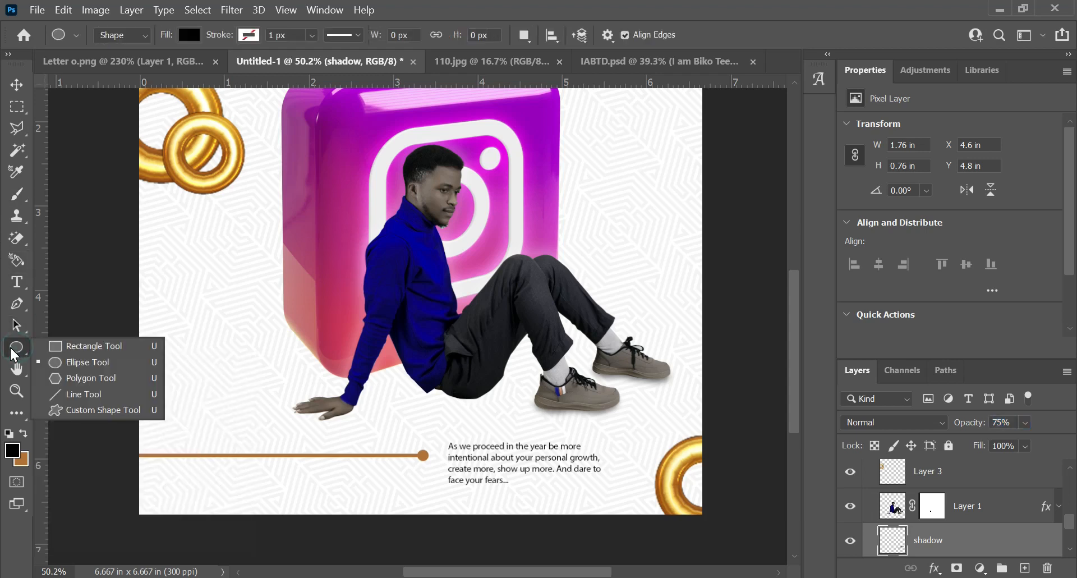
drag(317, 364, 518, 405)
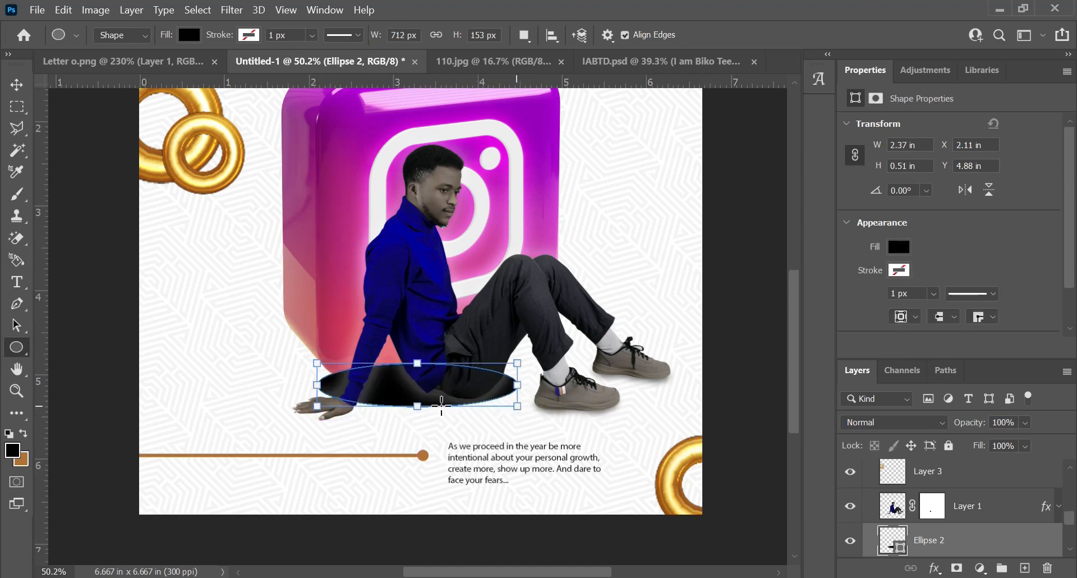
key(v)
drag(398, 393, 451, 398)
- Scale the black ellipse down to about 1.02 in by 0.22 in and fit it directly under the man's seat
key(ctrl+t)
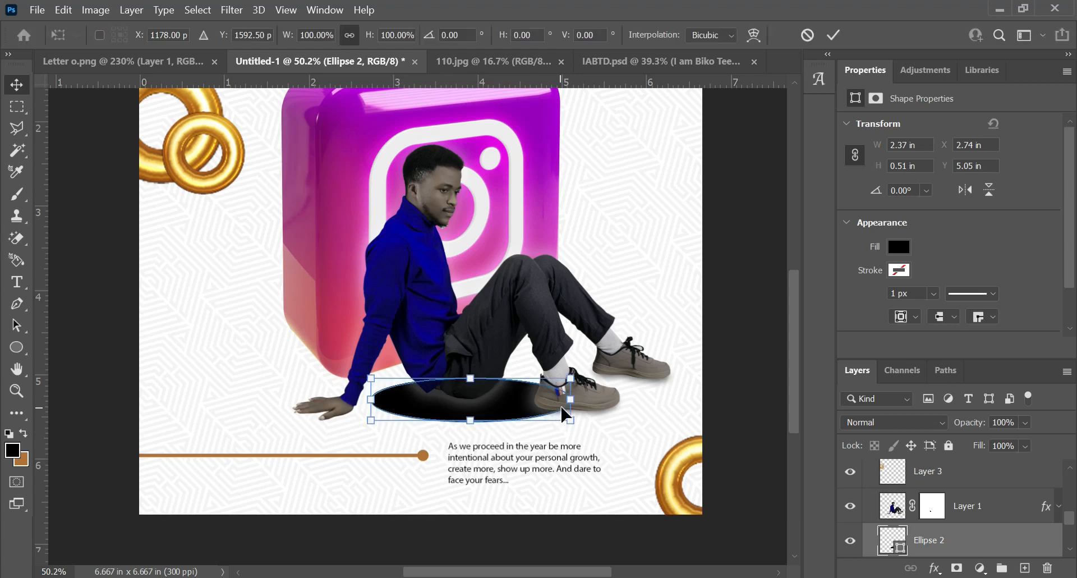
drag(571, 378, 491, 408)
drag(371, 419, 425, 399)
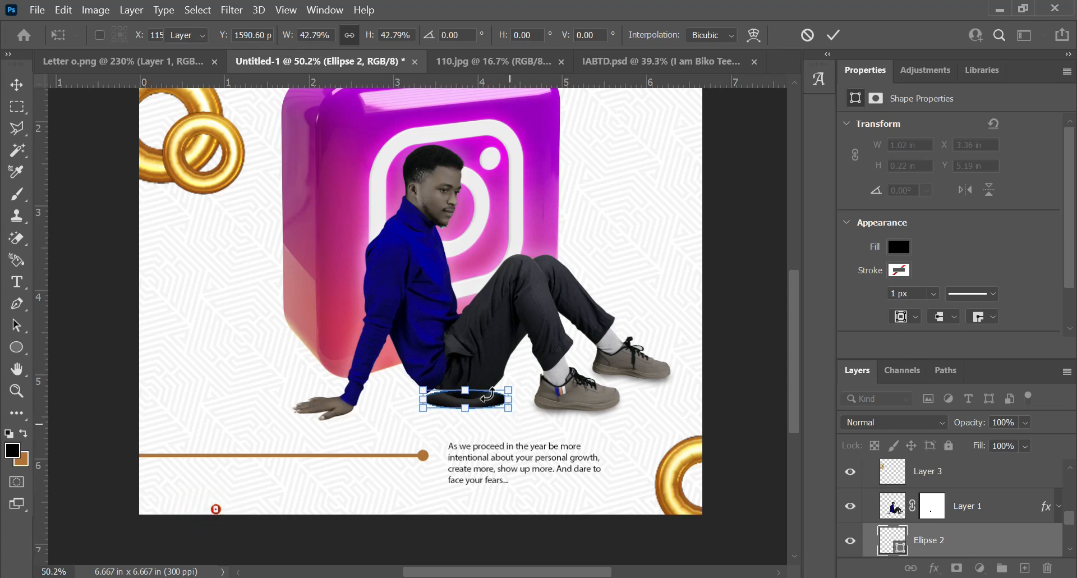
key(Return)
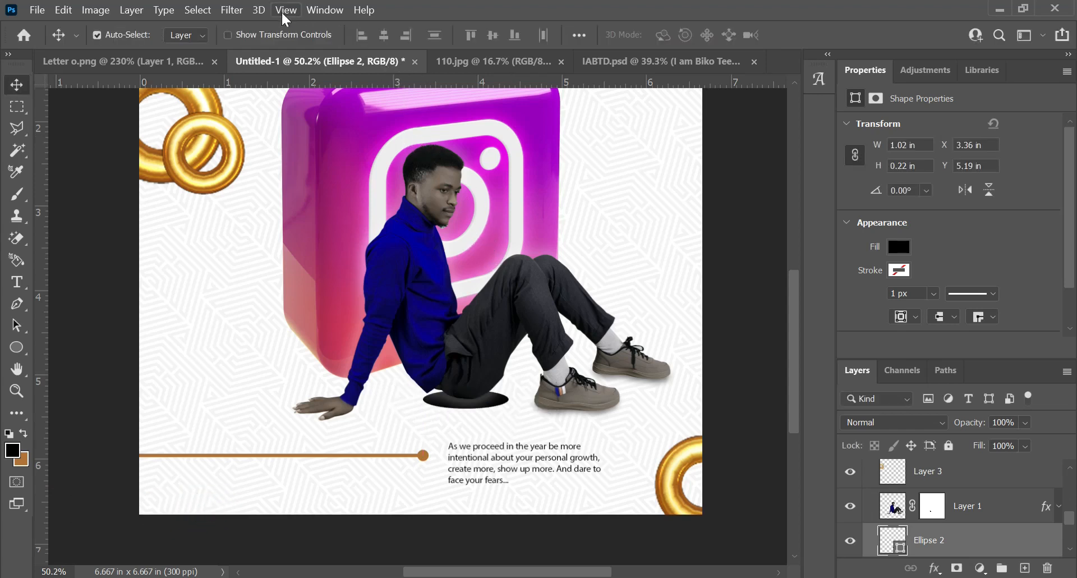
- Rasterize the black ellipse under the man's seat and apply a Gaussian Blur with a radius of about 20.8 pixels
click(231, 10)
mouse_move(321, 218)
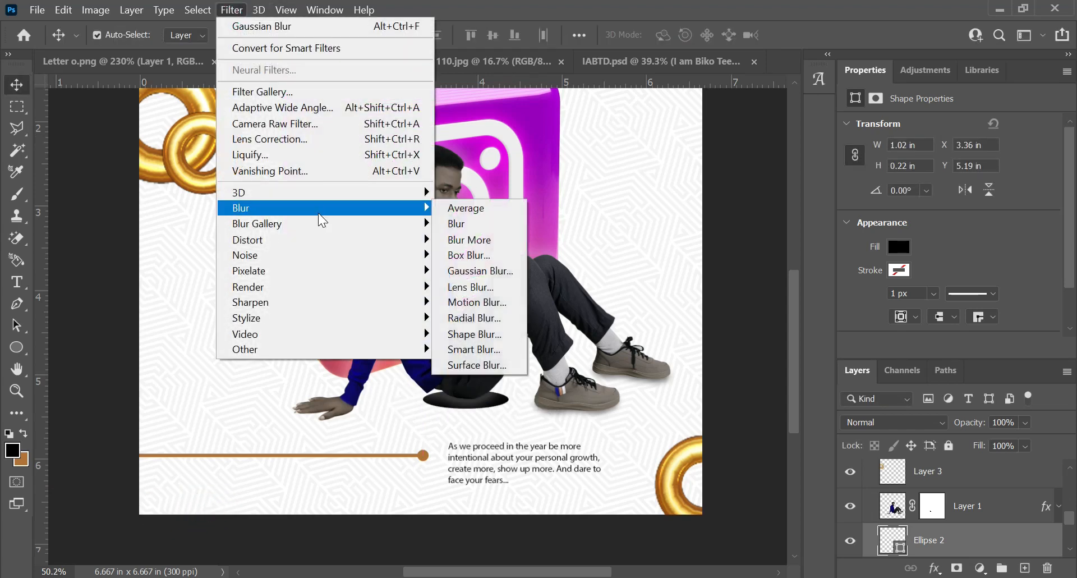
click(469, 239)
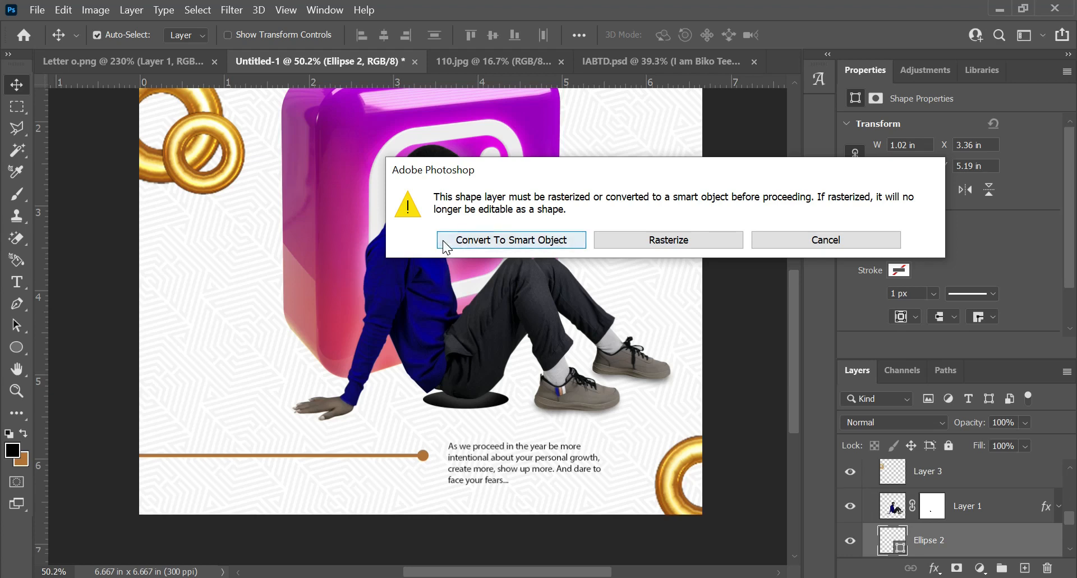
click(662, 247)
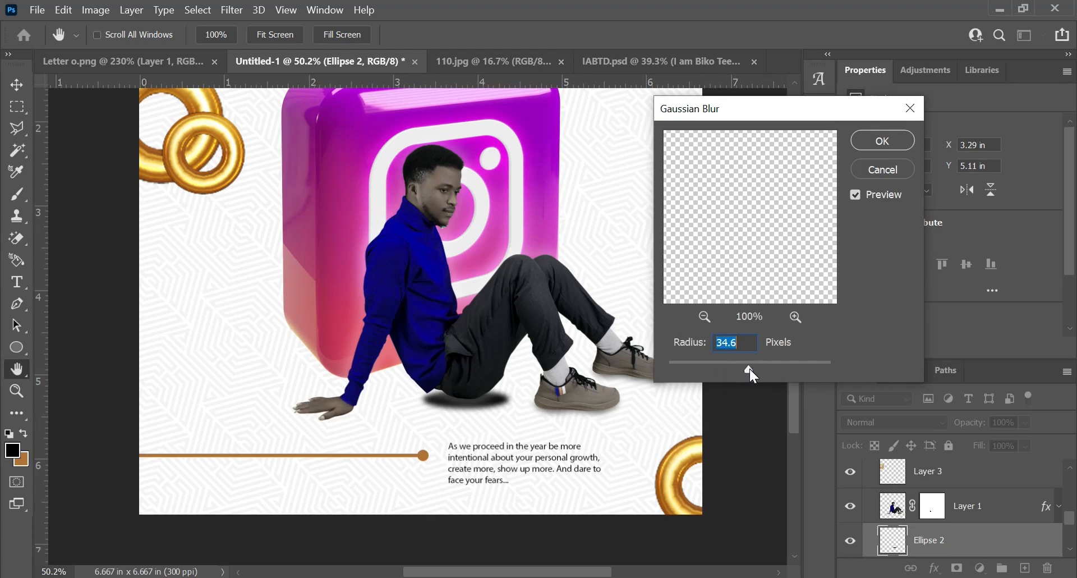
drag(749, 372, 740, 372)
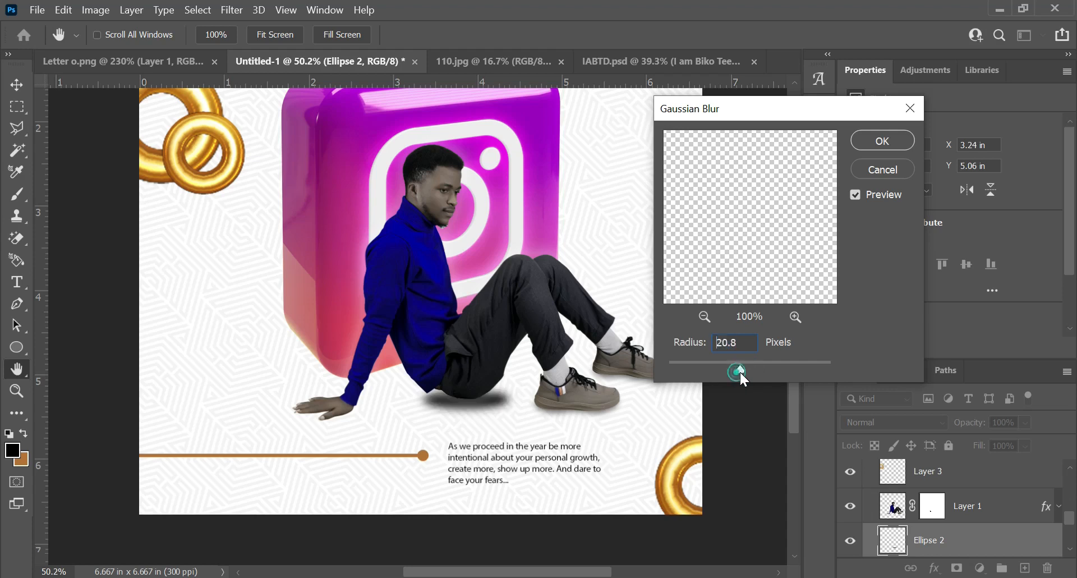
click(882, 141)
key(v)
- Stretch and flatten the blurred seat shadow to about 1.71 in wide and 0.37 in high
scroll(496, 430, up, 1)
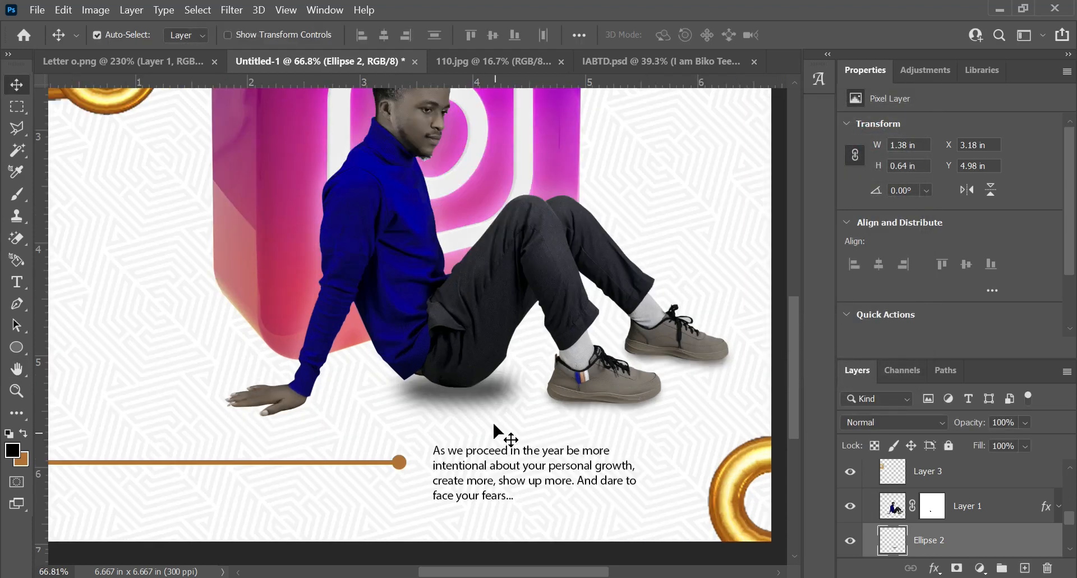
key(ctrl+t)
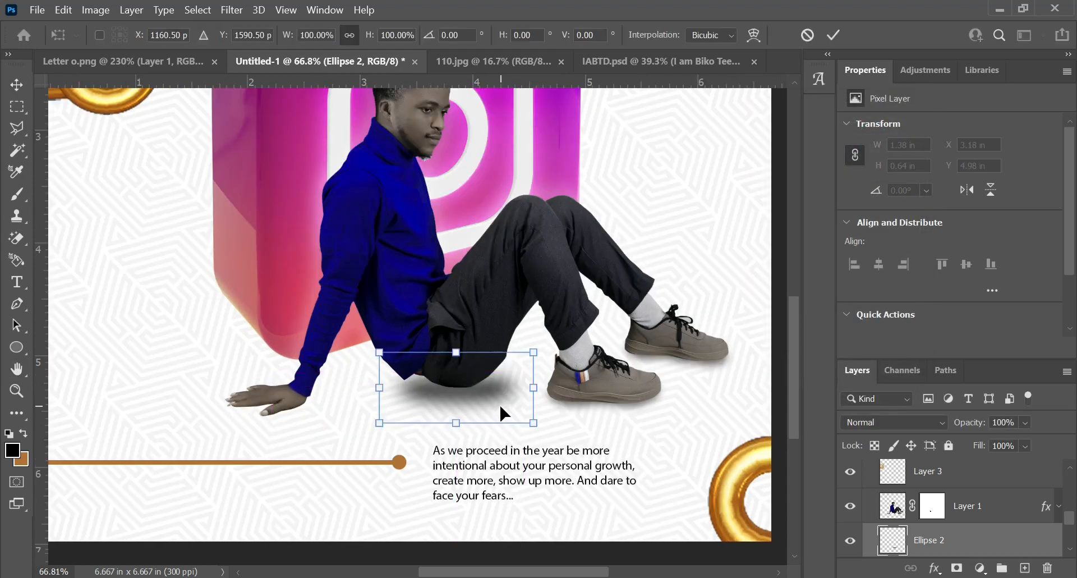
drag(537, 382, 548, 387)
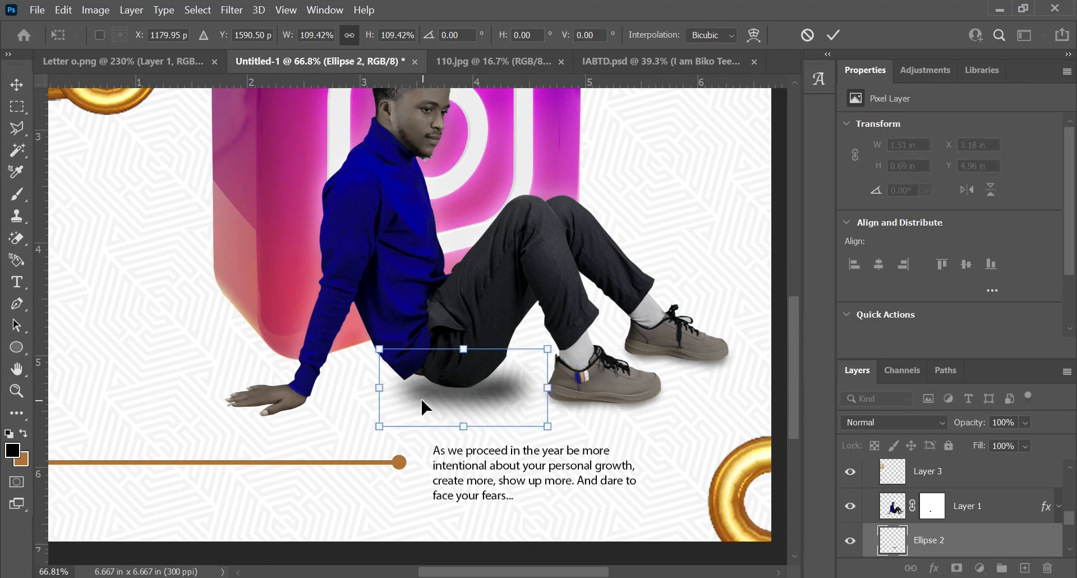
drag(375, 390, 366, 388)
drag(454, 426, 453, 383)
drag(367, 366, 358, 367)
- Nudge the flattened shadow so it sits directly beneath the man's seat and apply the transform
key(shift+Down)
key(shift+Down)
key(shift+Down)
key(shift+Down)
key(shift+Down)
key(shift+Down)
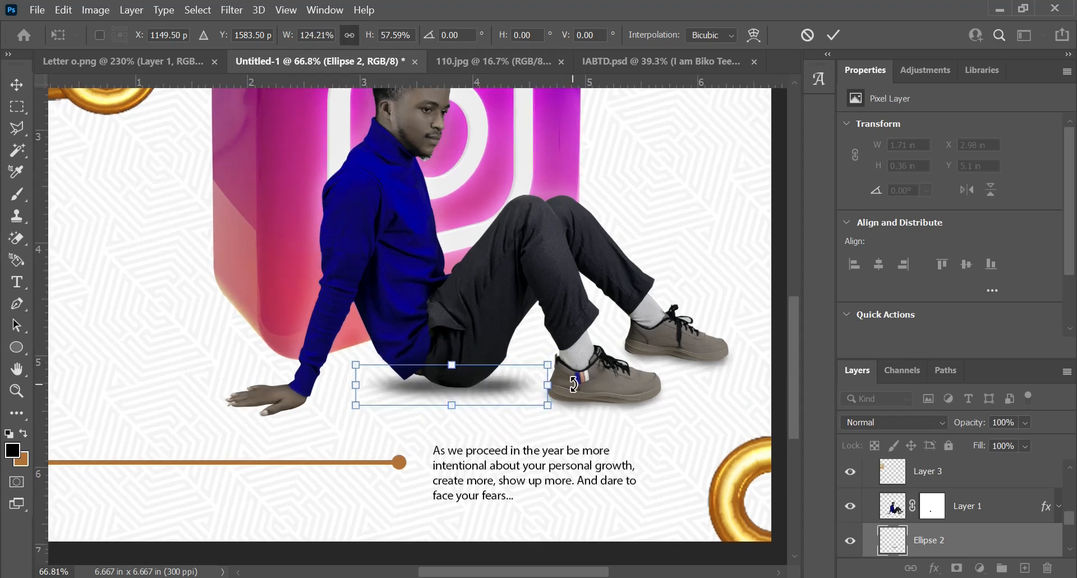
drag(574, 407, 571, 394)
key(ctrl+z)
key(Down)
key(Down)
key(Down)
key(Down)
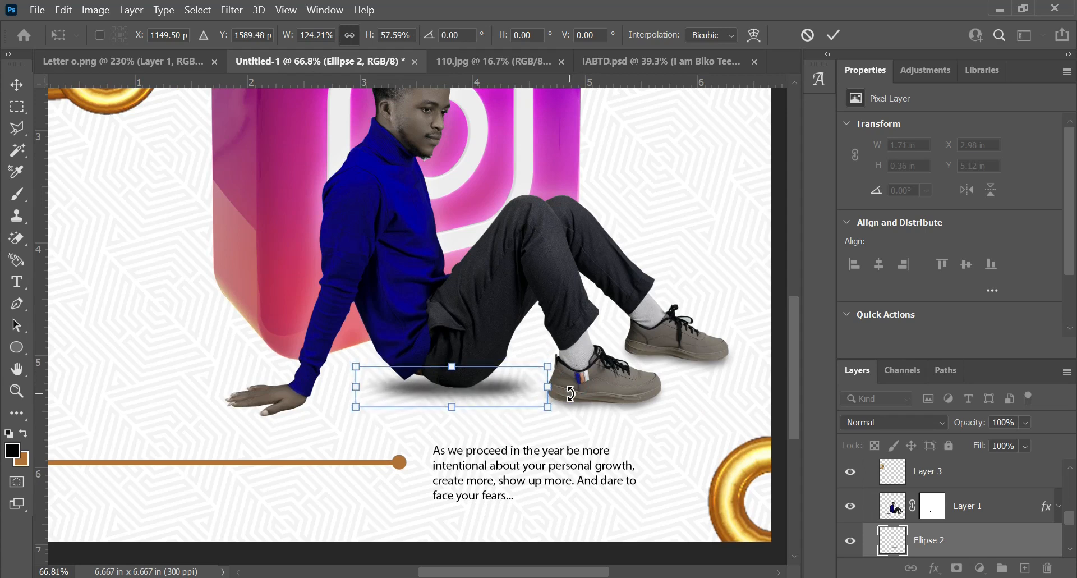
scroll(395, 365, up, 2)
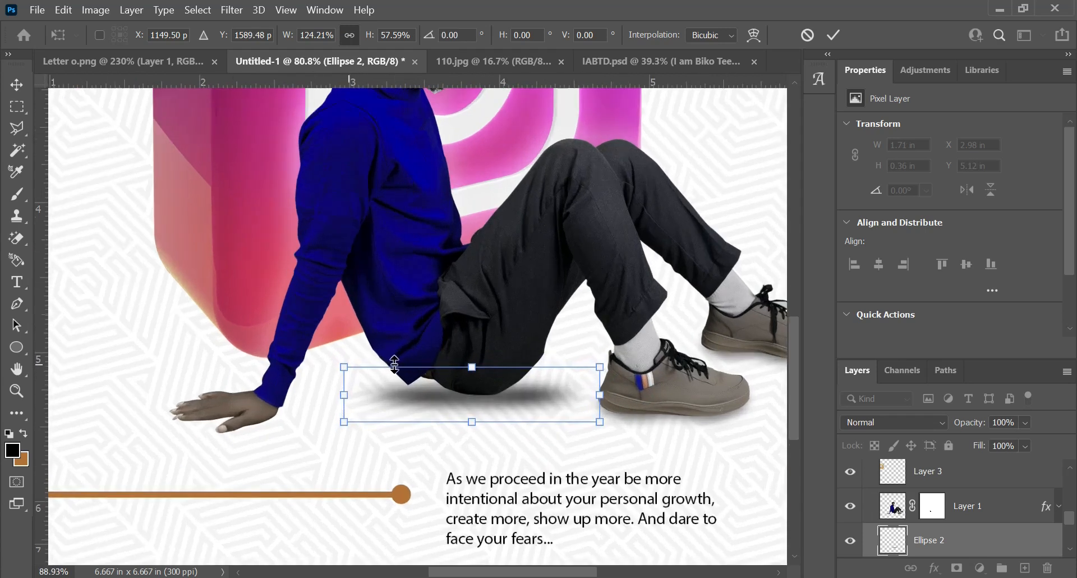
scroll(395, 364, down, 1)
key(Return)
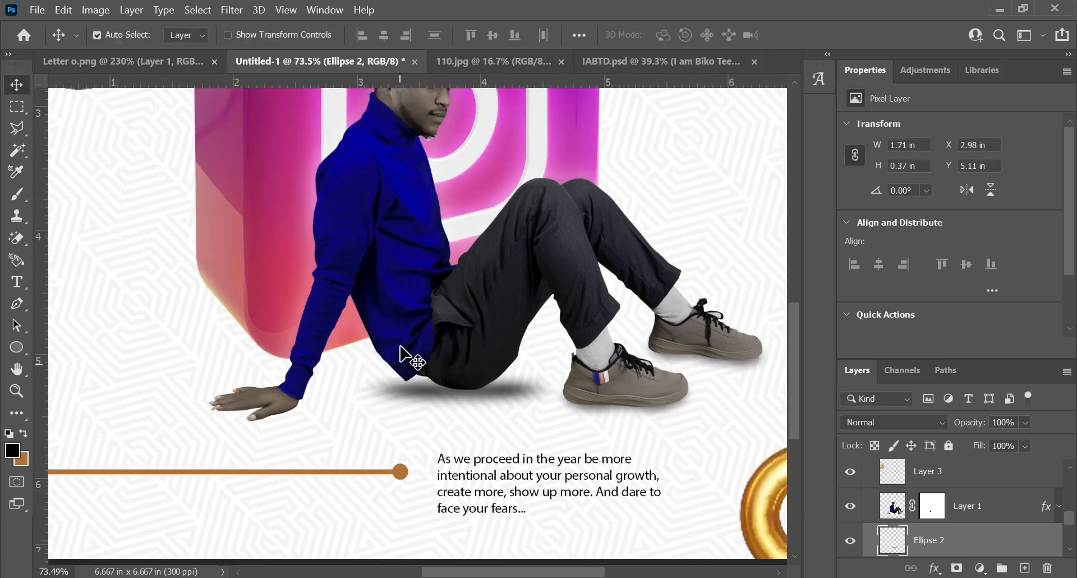
- Duplicate the seat shadow, place the copy beneath the man's hand and narrow it to about 1.01 in wide
scroll(410, 359, down, 3)
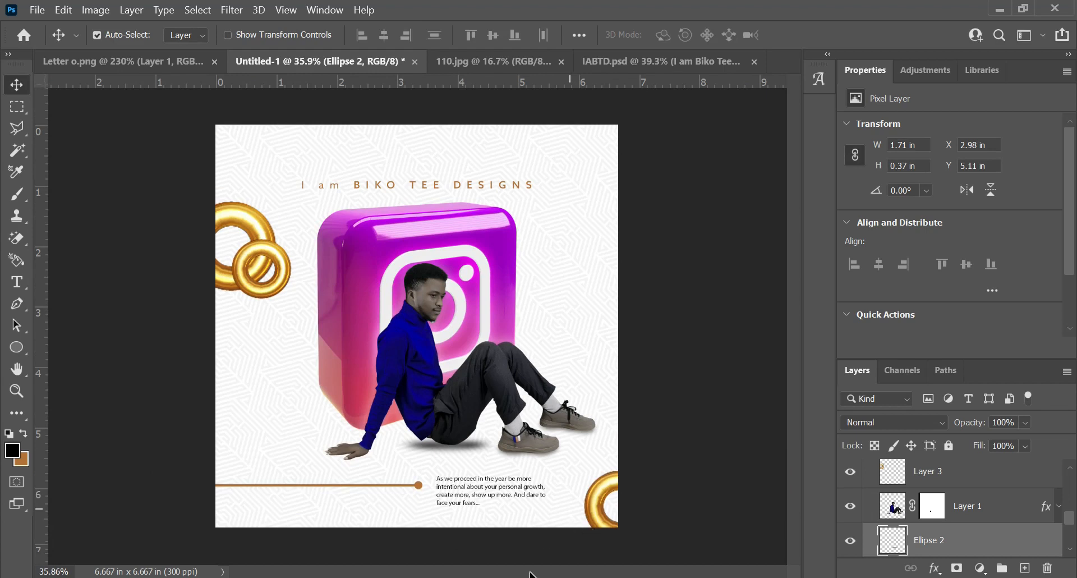
scroll(306, 462, up, 3)
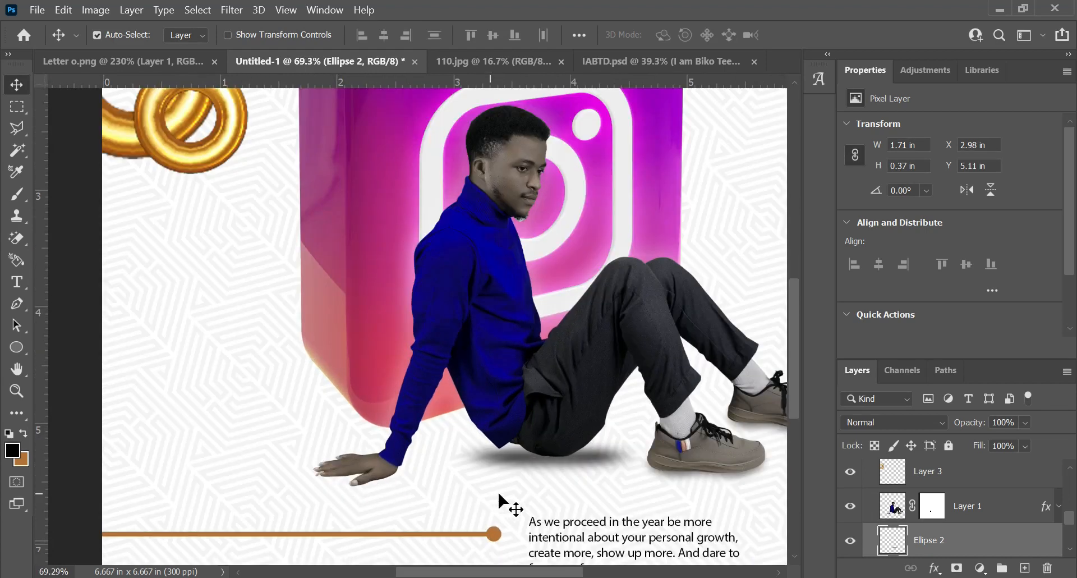
scroll(550, 497, down, 1)
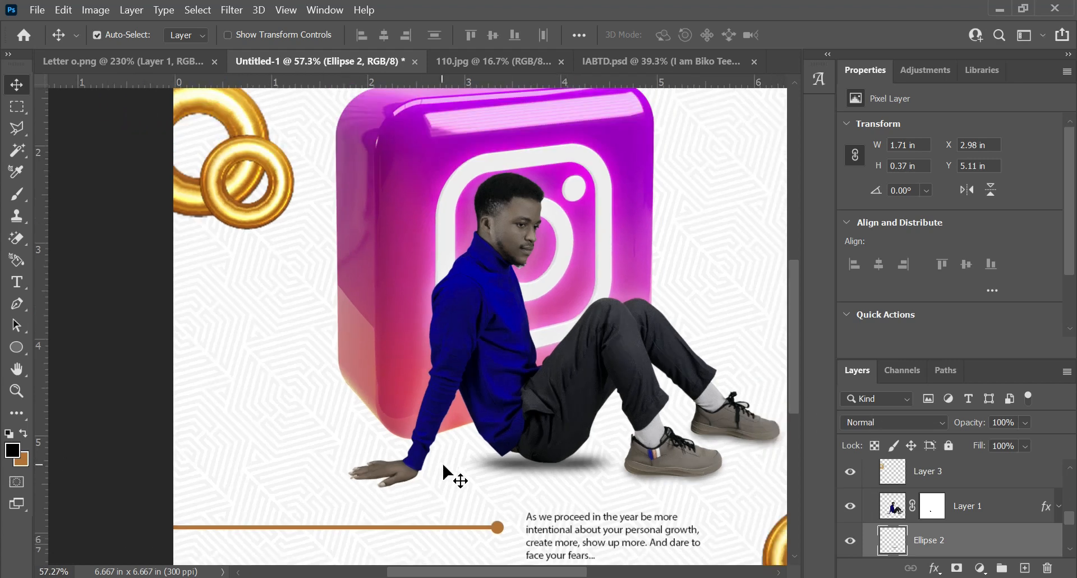
drag(512, 469, 377, 496)
key(ctrl+j)
key(ctrl+t)
drag(491, 480, 432, 480)
drag(329, 482, 336, 483)
- Rotate the hand shadow by about -3.51° to follow the hand's slant and apply the transform
scroll(359, 487, up, 5)
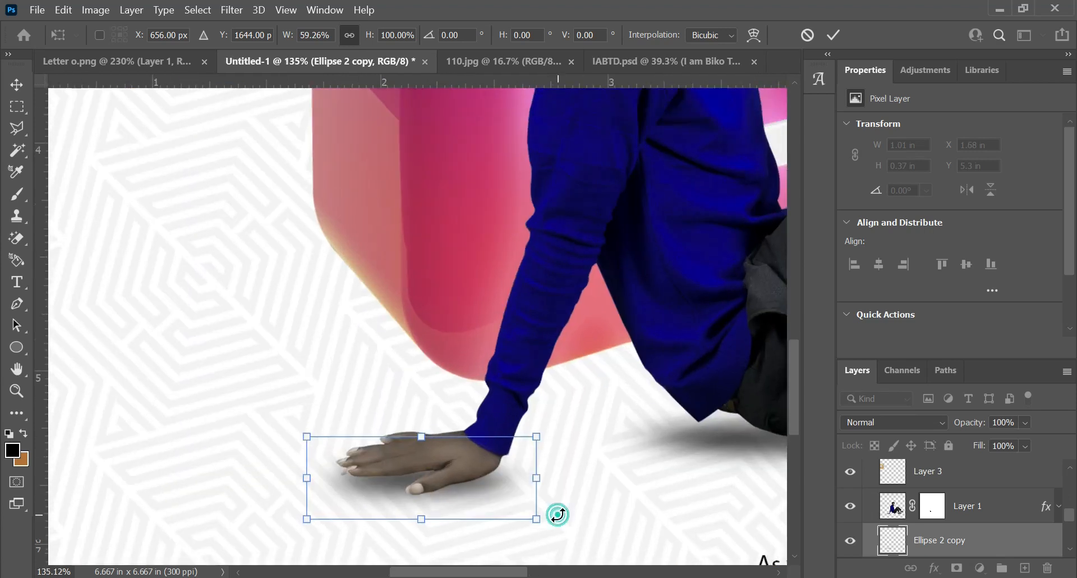
drag(557, 510, 561, 507)
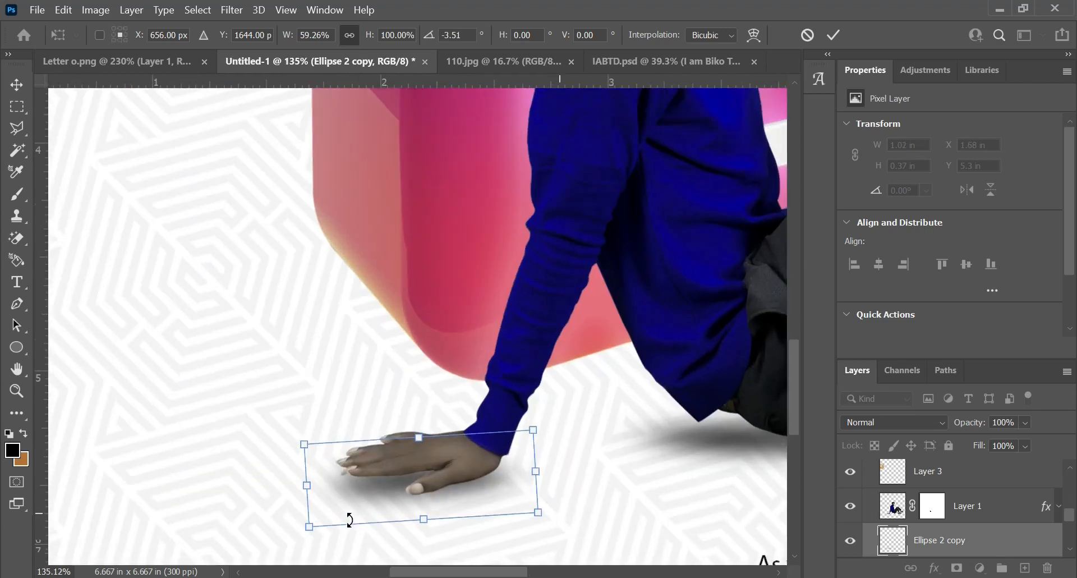
key(Return)
key(ctrl+0)
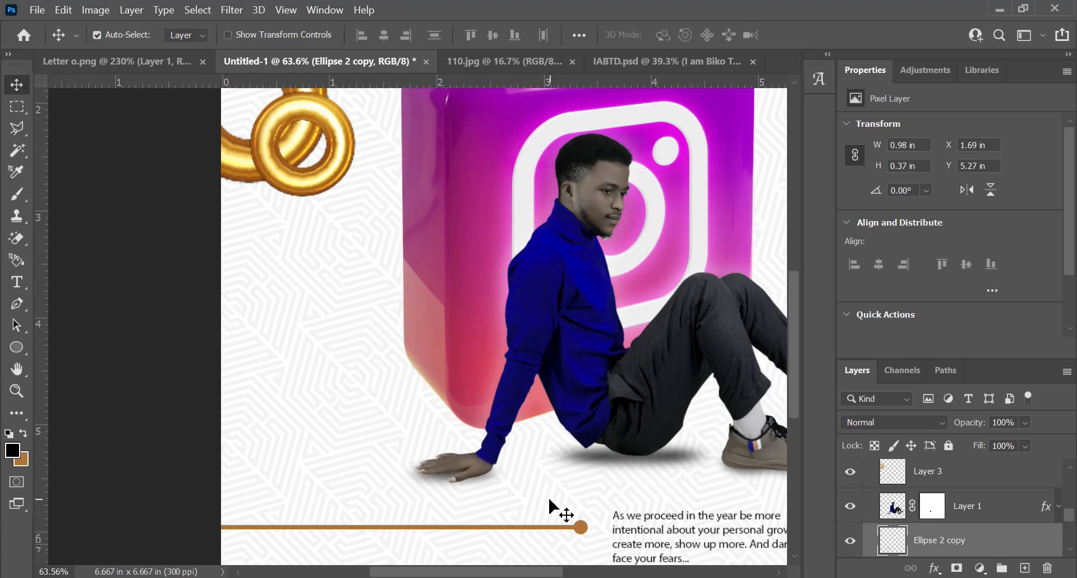
- Select the gold ring in the lower-right corner of the design
scroll(540, 500, down, 2)
scroll(405, 470, up, 6)
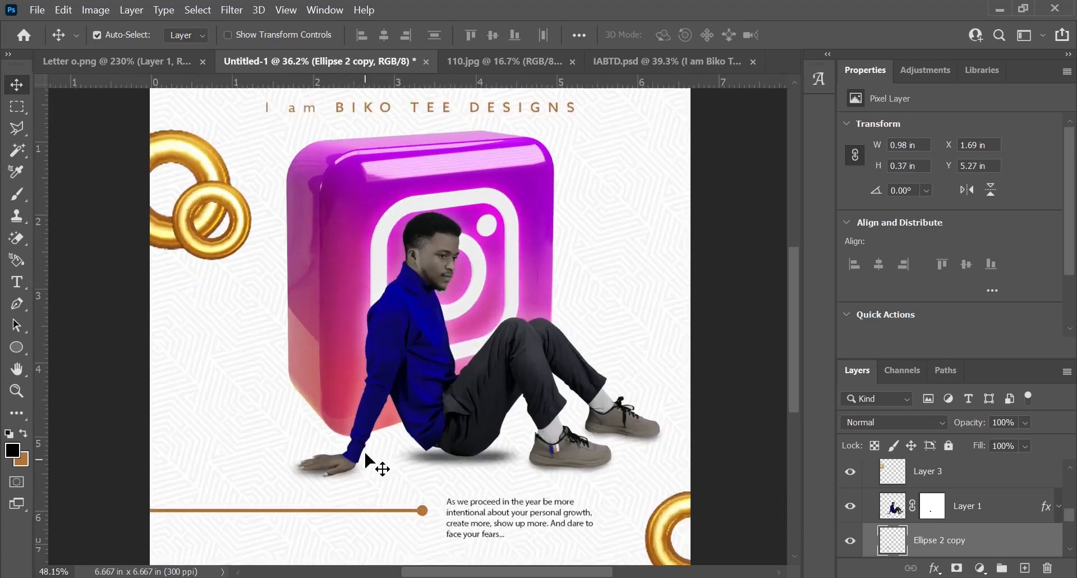
scroll(351, 470, down, 3)
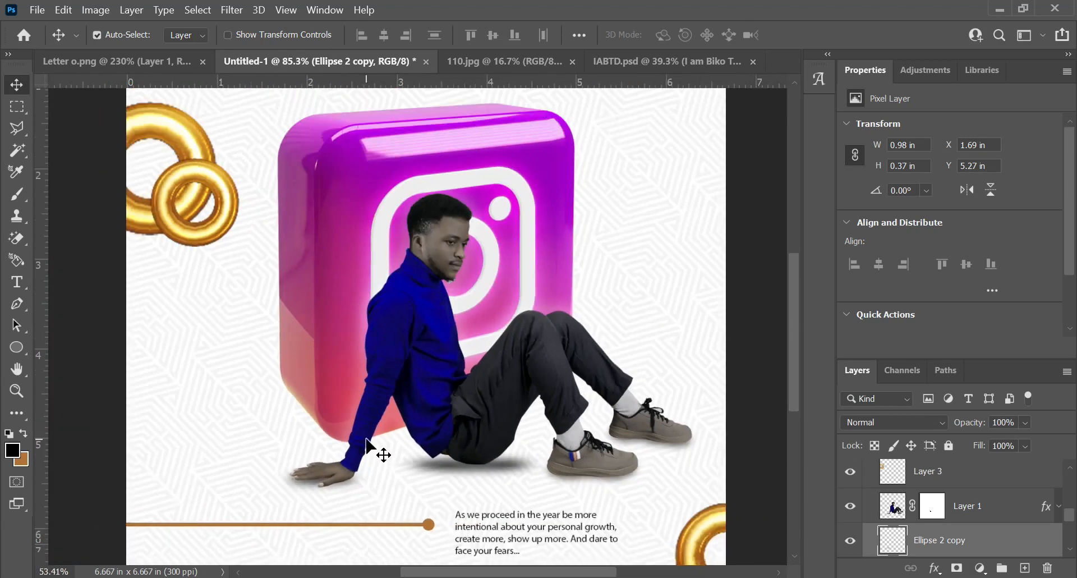
scroll(393, 437, down, 1)
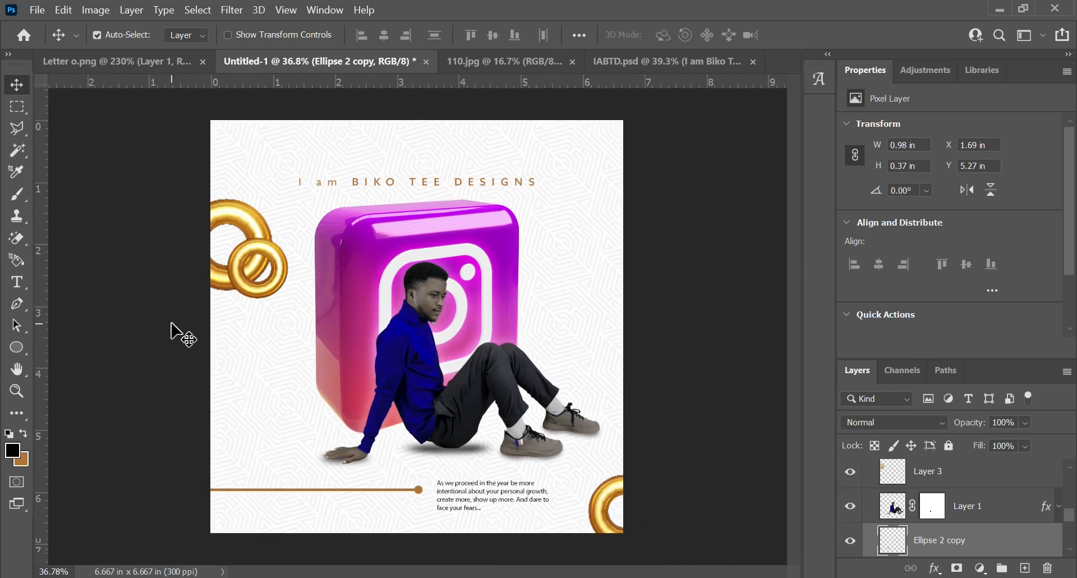
click(606, 519)
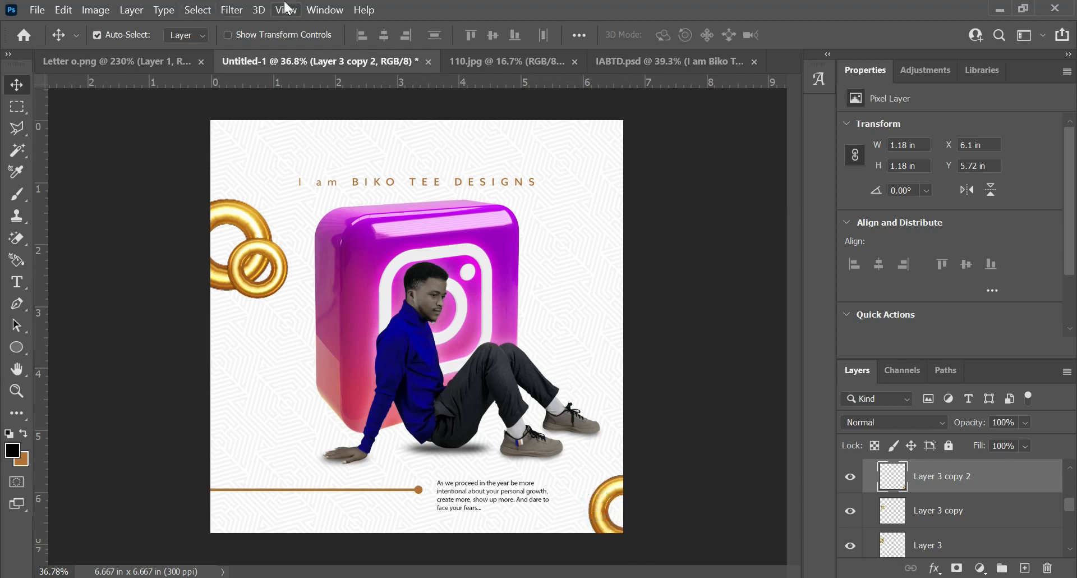
click(226, 13)
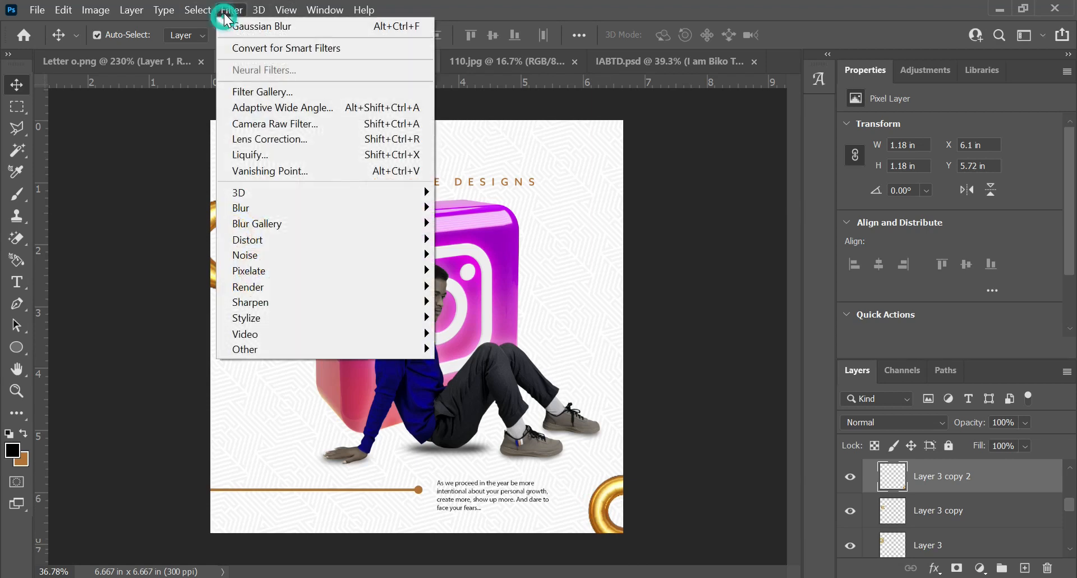
mouse_move(356, 213)
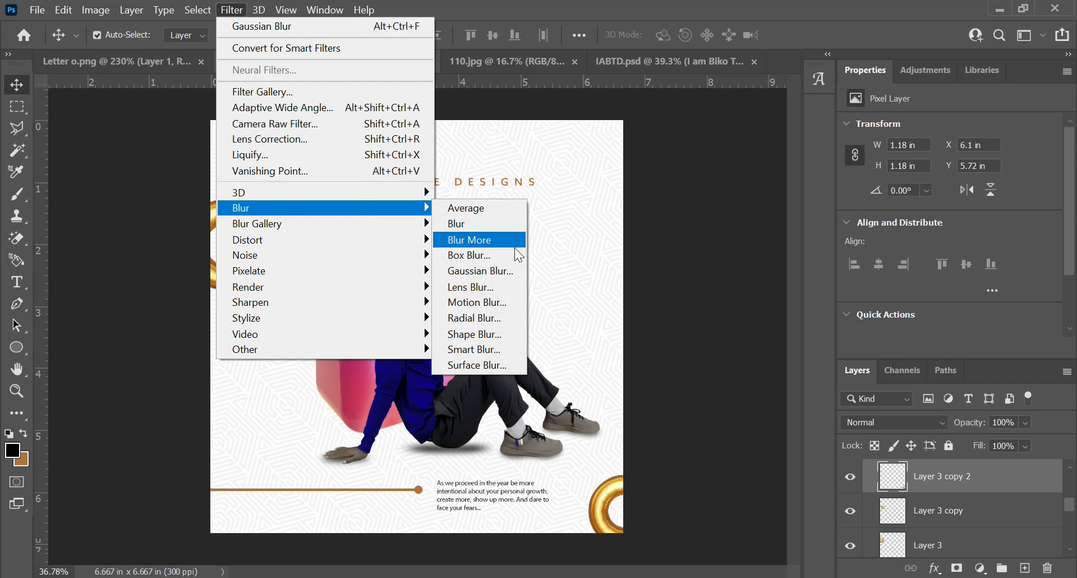
click(510, 304)
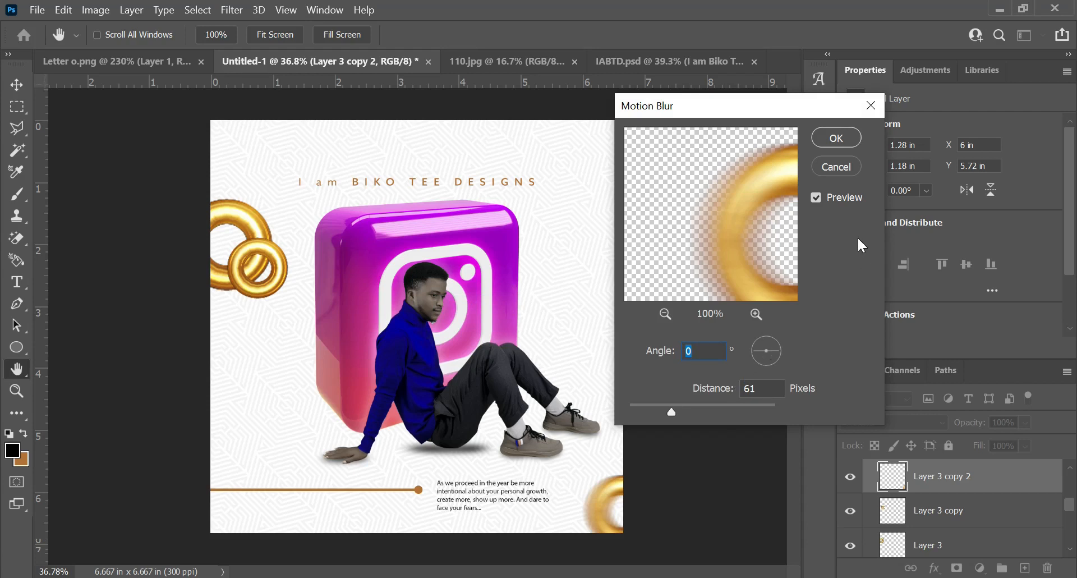
click(838, 167)
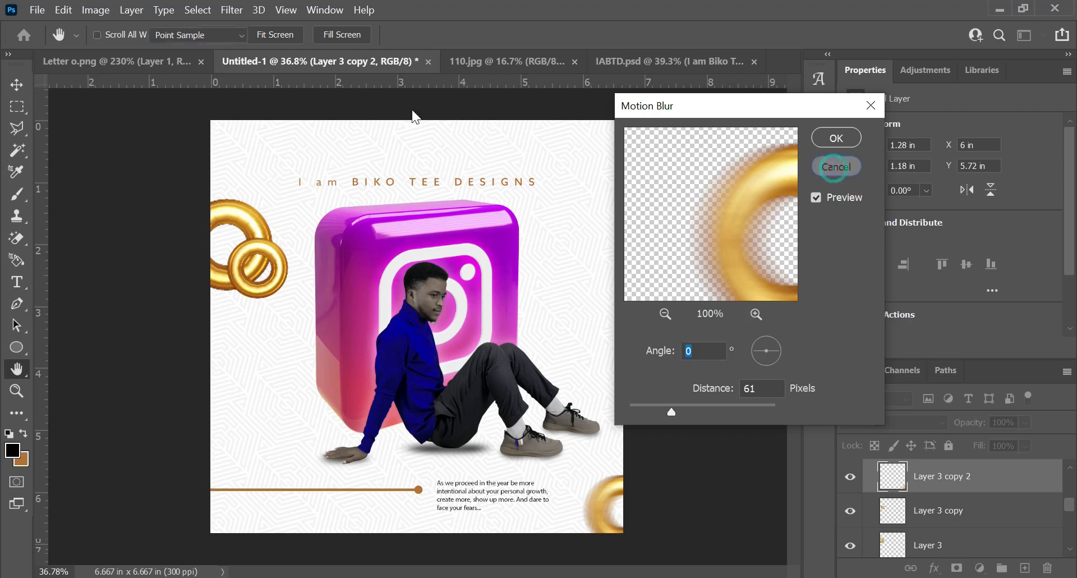
click(232, 10)
mouse_move(393, 208)
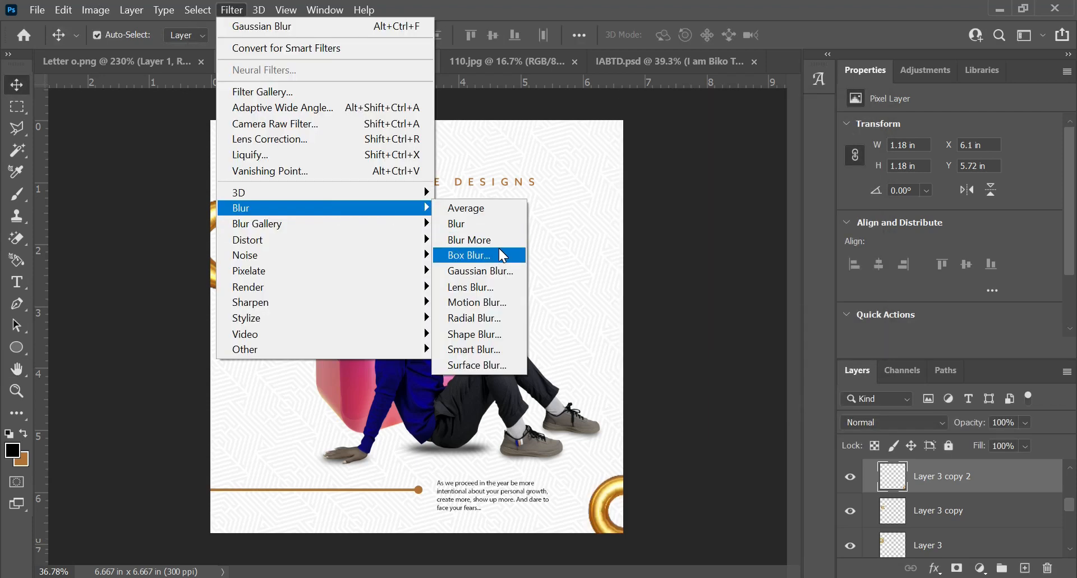
click(502, 318)
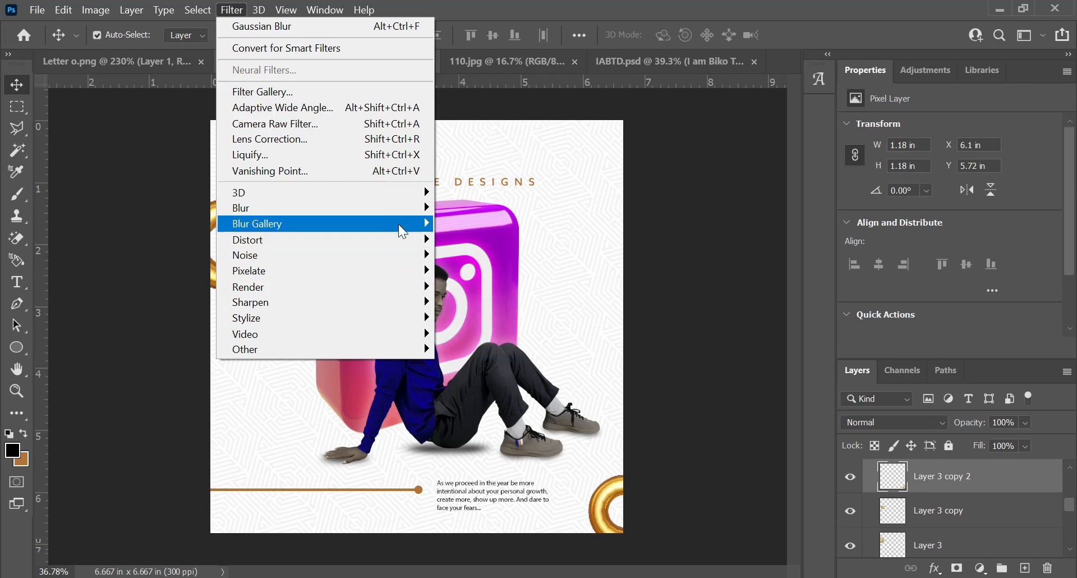
mouse_move(412, 209)
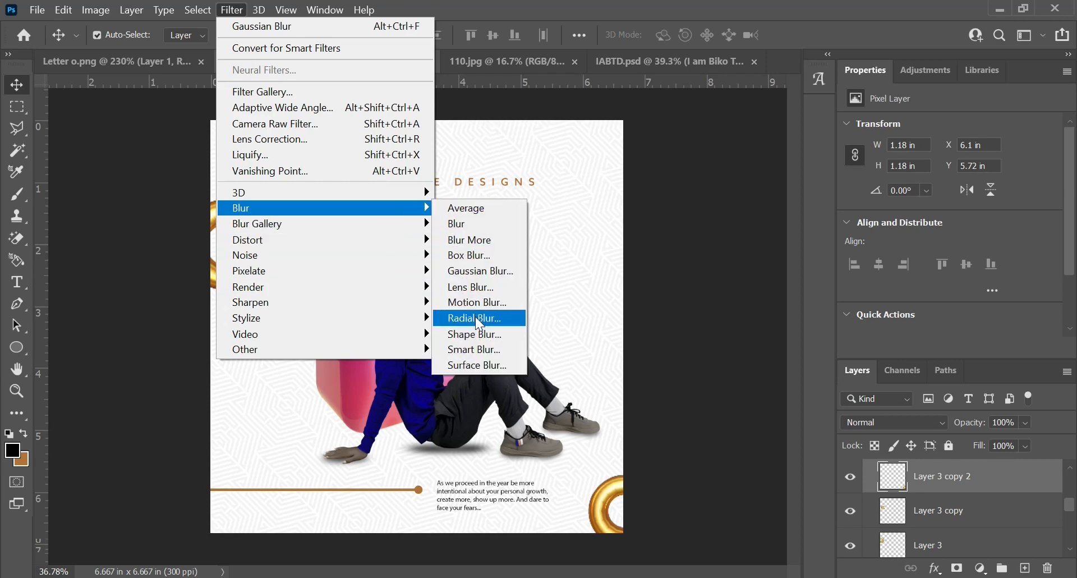
click(482, 350)
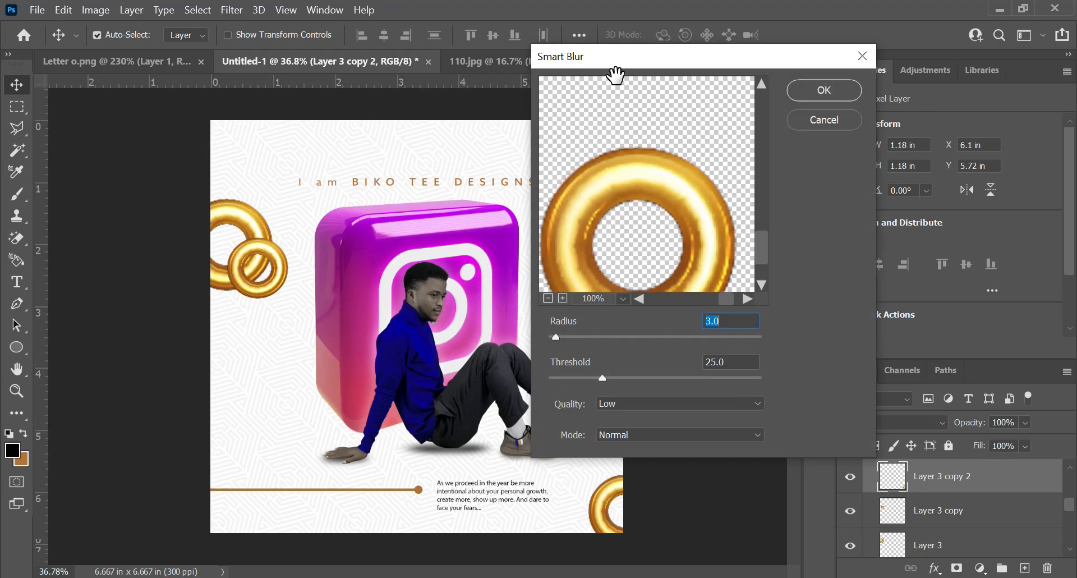
drag(561, 338, 597, 343)
click(813, 120)
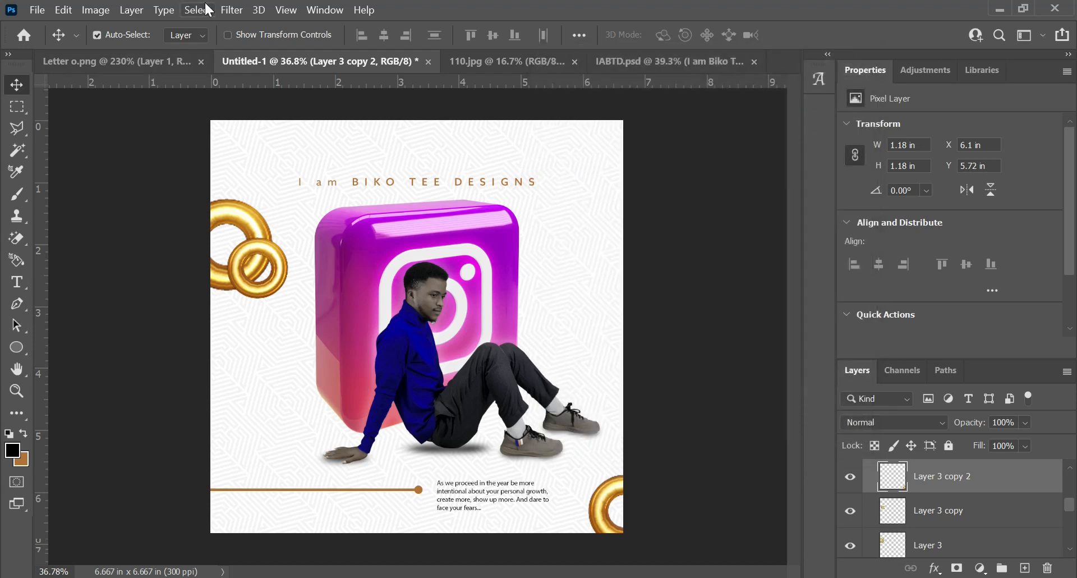
- Apply a Motion Blur to the selected corner ring at angle 0° with a distance of about 61 pixels
click(235, 12)
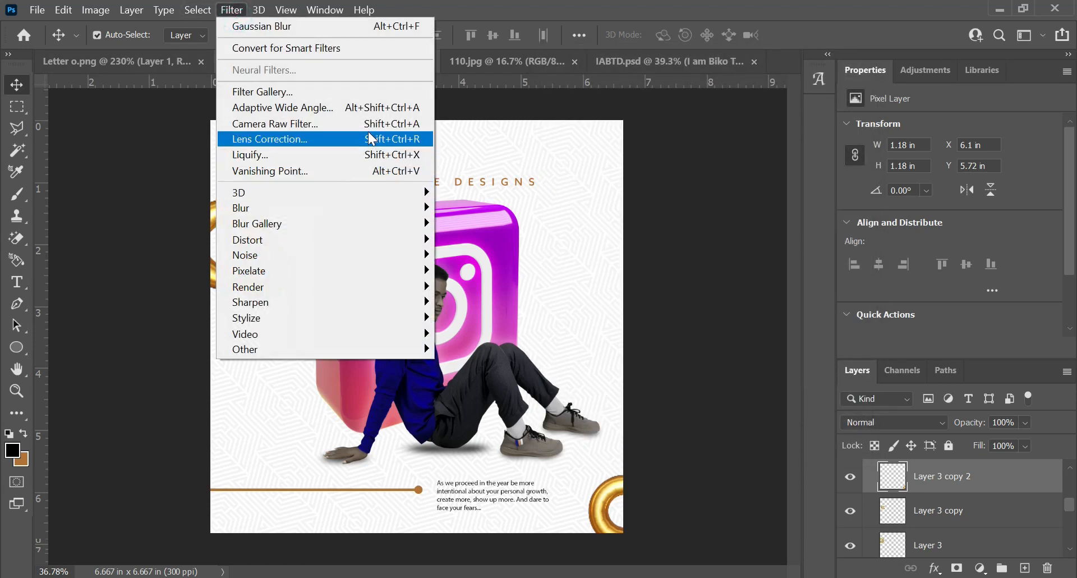
mouse_move(426, 207)
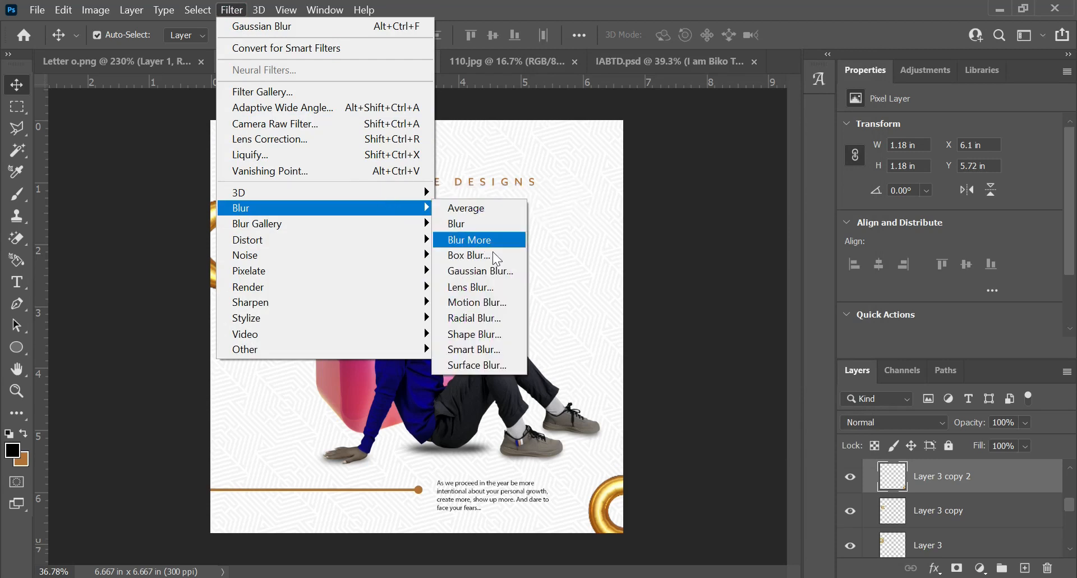
click(477, 302)
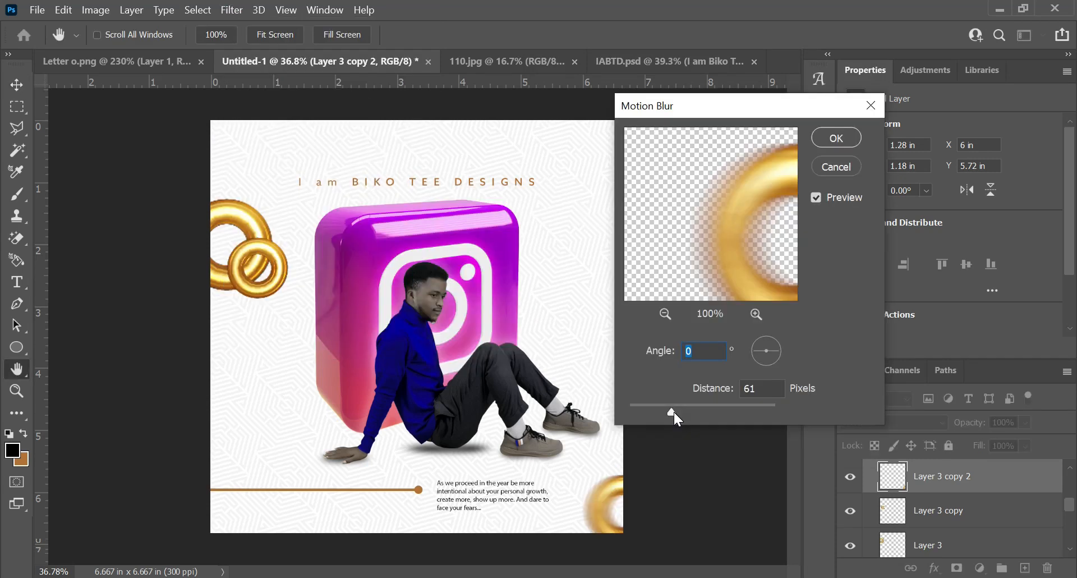
click(670, 412)
click(831, 140)
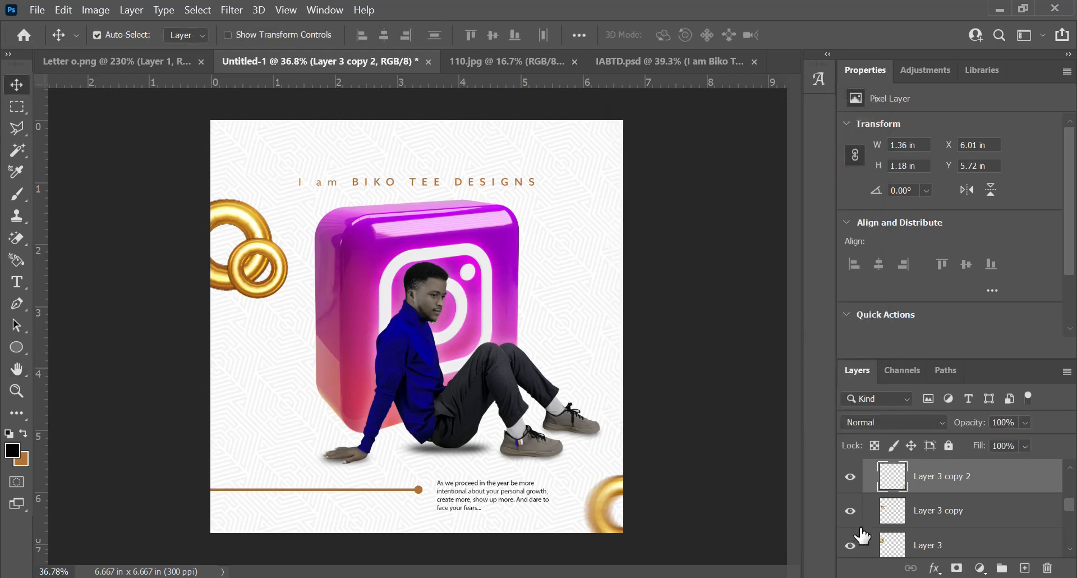
click(237, 263)
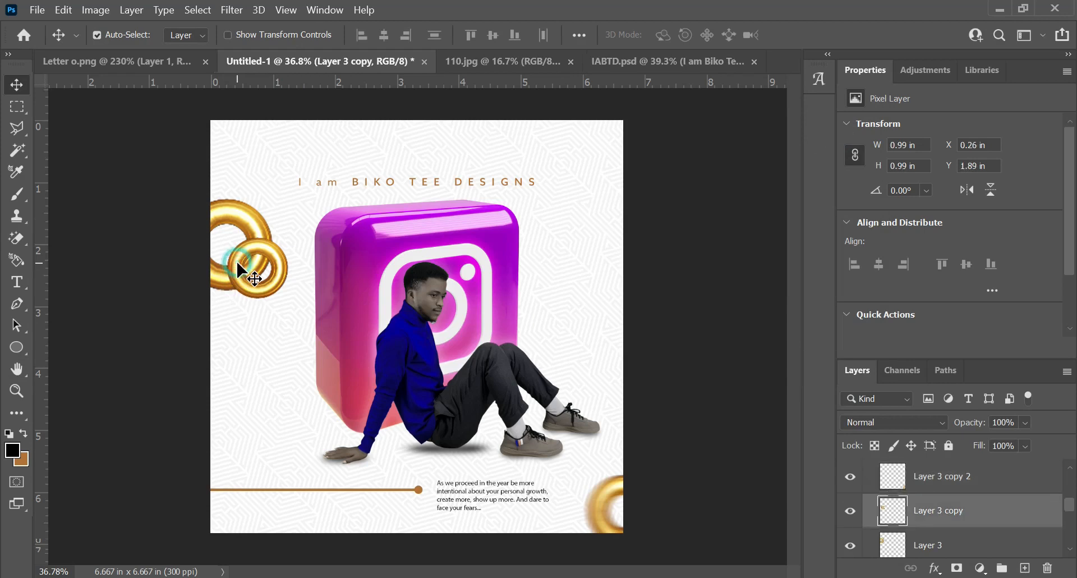
scroll(236, 260, up, 3)
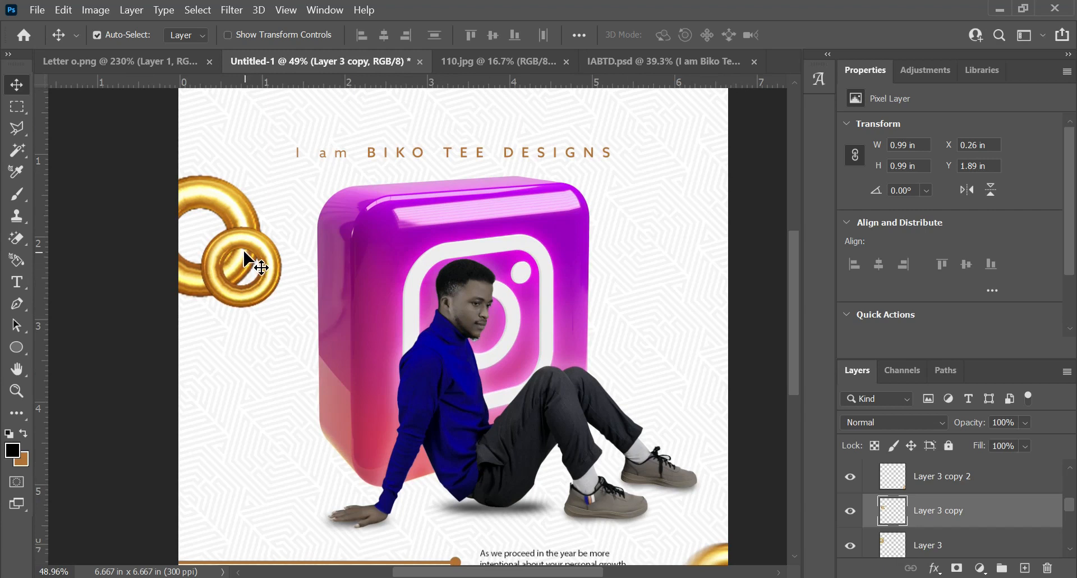
click(213, 201)
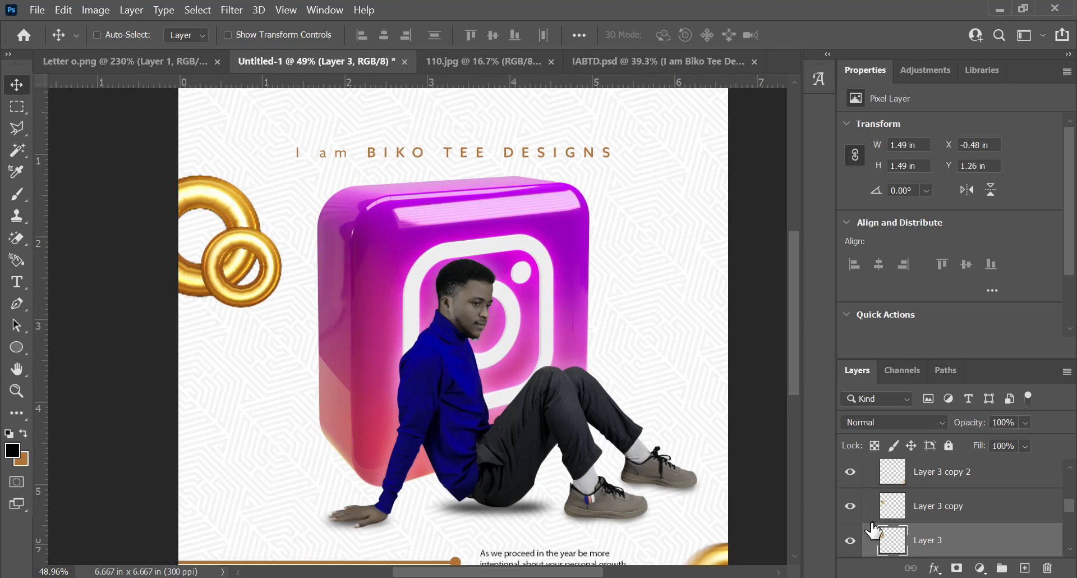
ctrl+click(902, 542)
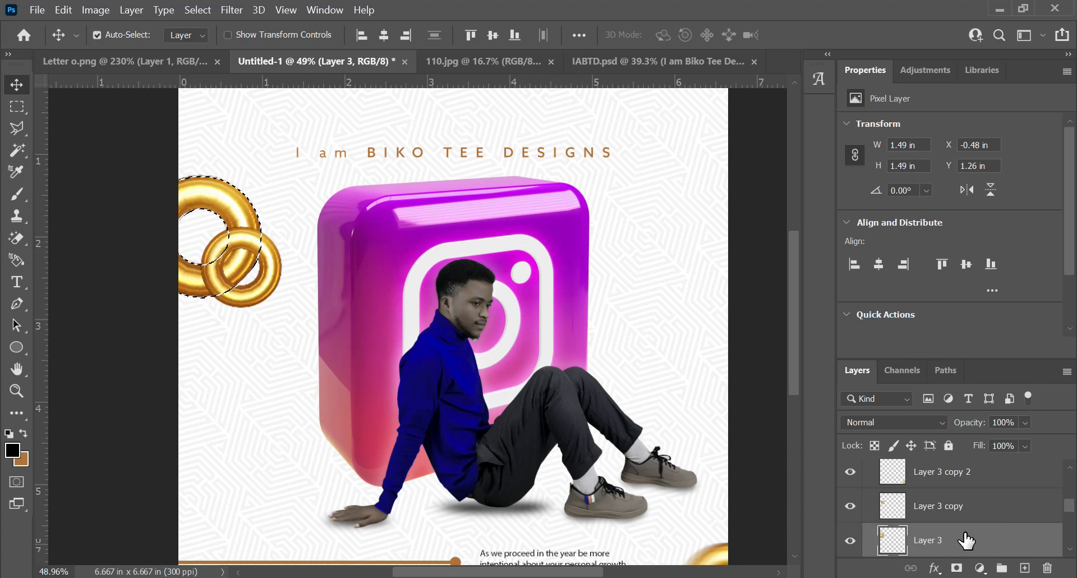
key(ctrl+d)
- Load the small ring's outline as a selection and make the large ring's layer active
click(274, 261)
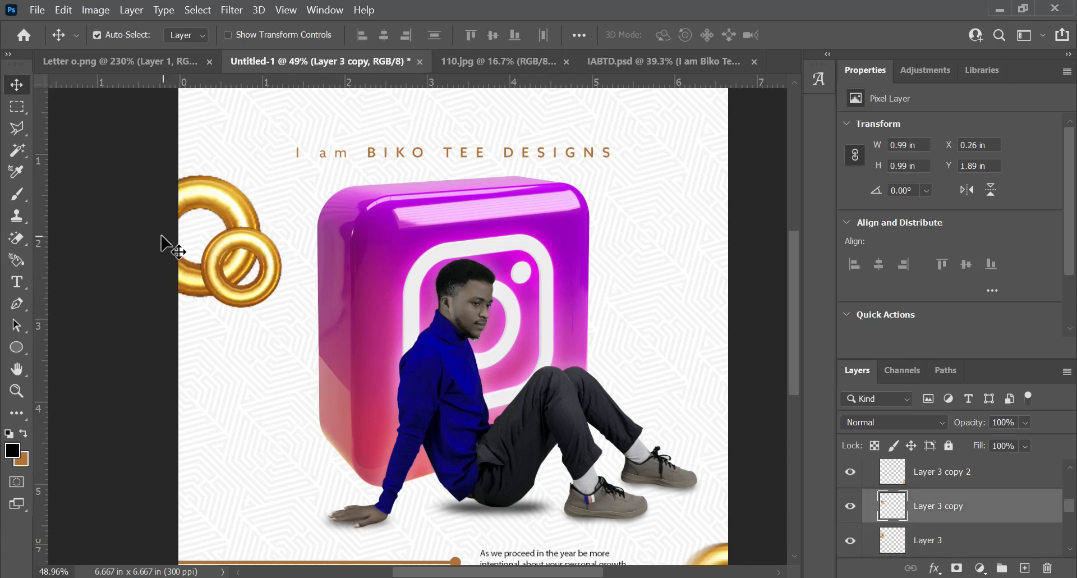
ctrl+click(893, 506)
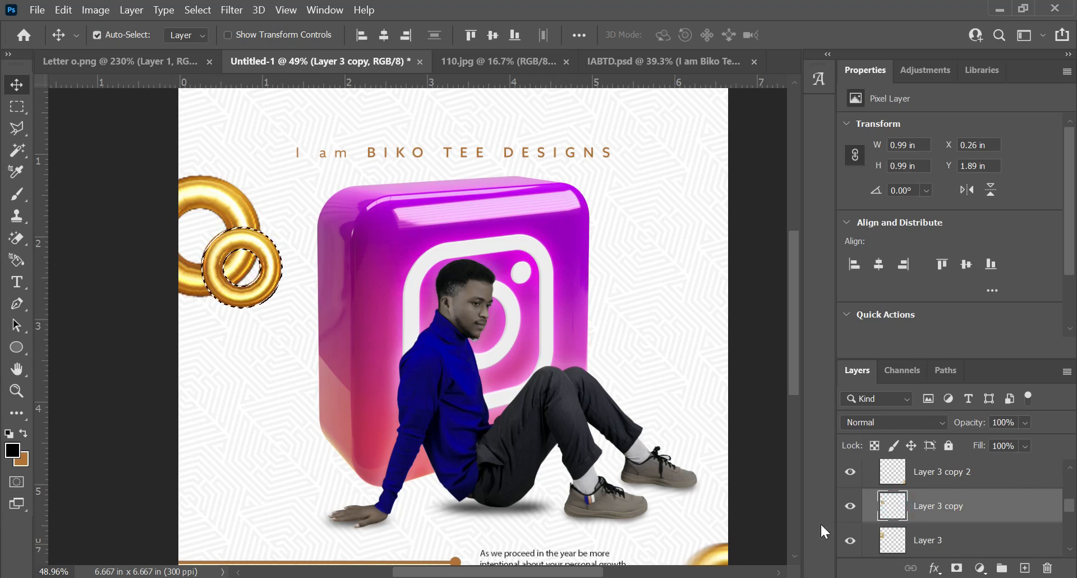
click(952, 541)
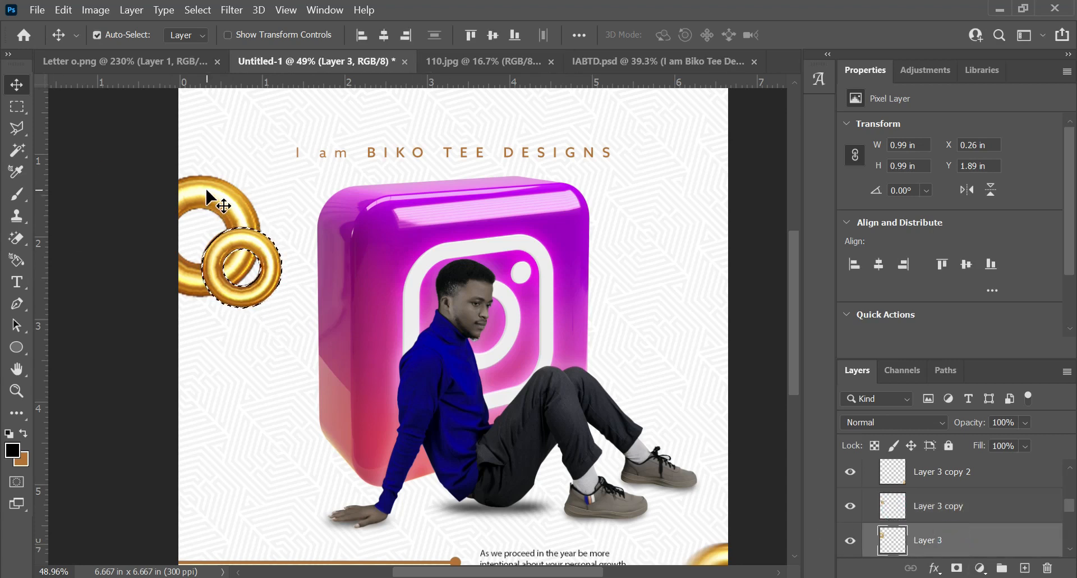
- Hide and show the large and small ring layers in turn to check which ring each one holds
scroll(247, 260, up, 2)
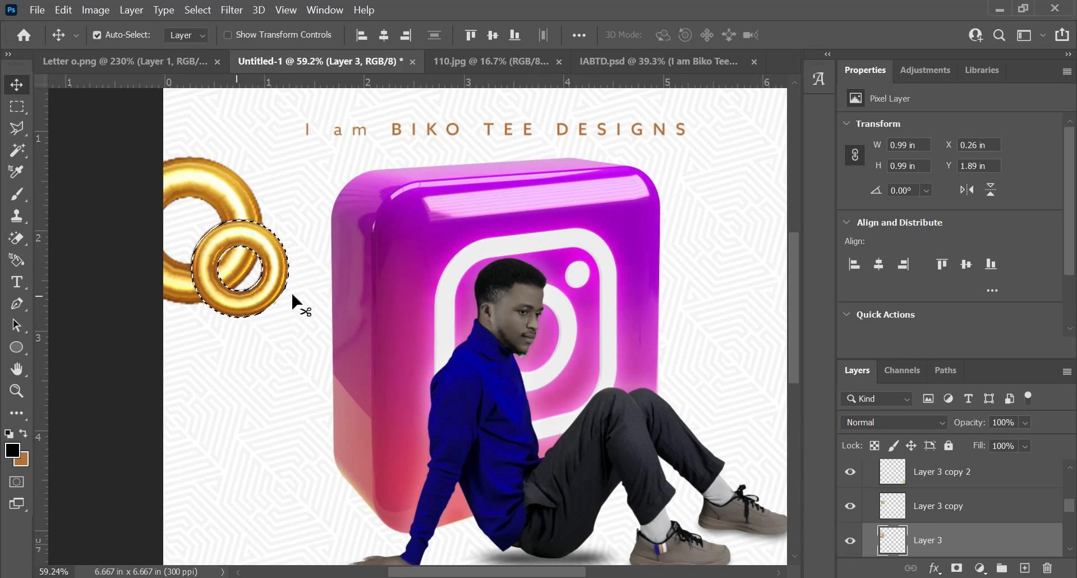
click(851, 541)
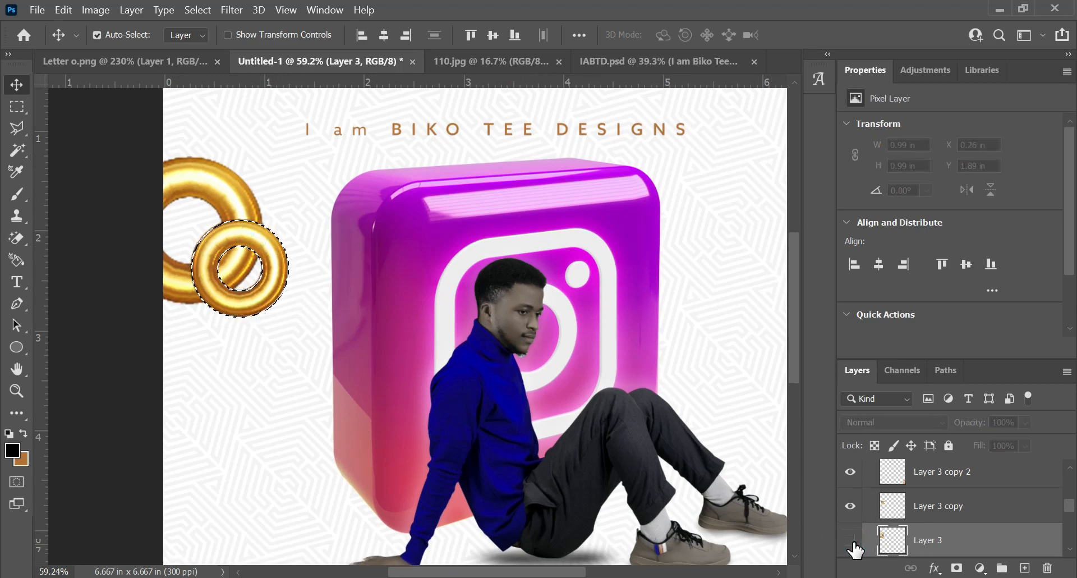
click(853, 542)
click(929, 506)
click(847, 503)
click(849, 506)
- Try to mask the large ring with a selection loaded from the small ring's outline
ctrl+click(885, 508)
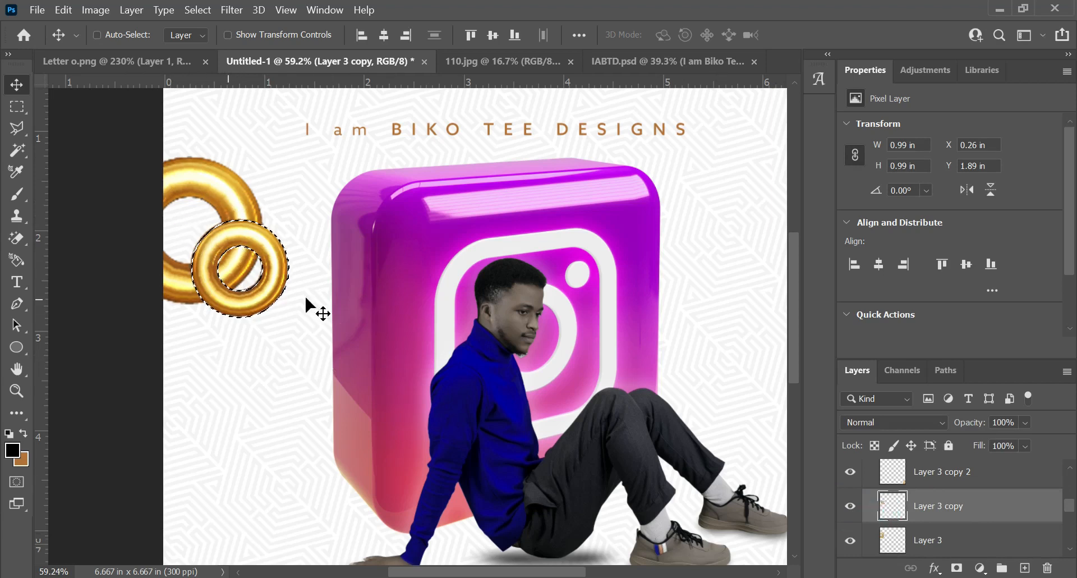
click(197, 178)
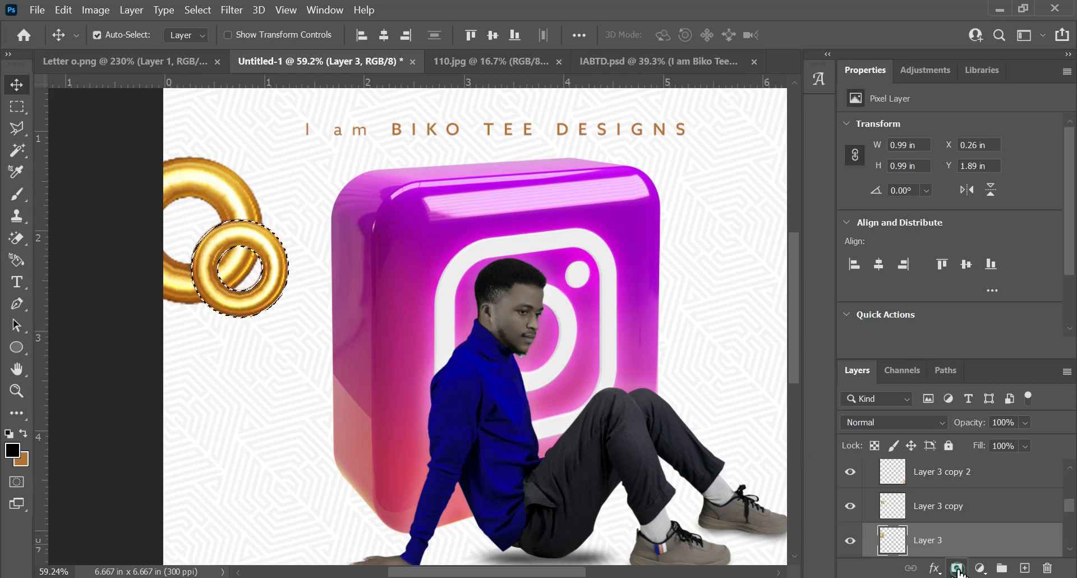
click(957, 569)
key(ctrl+z)
click(957, 568)
key(ctrl+z)
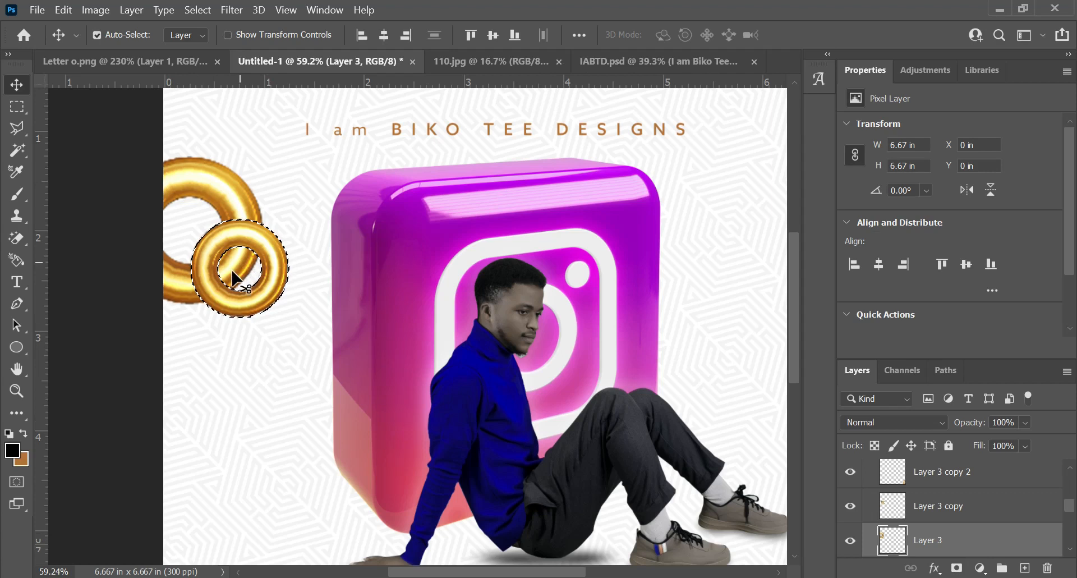
scroll(847, 517, down, 1)
click(847, 519)
click(848, 519)
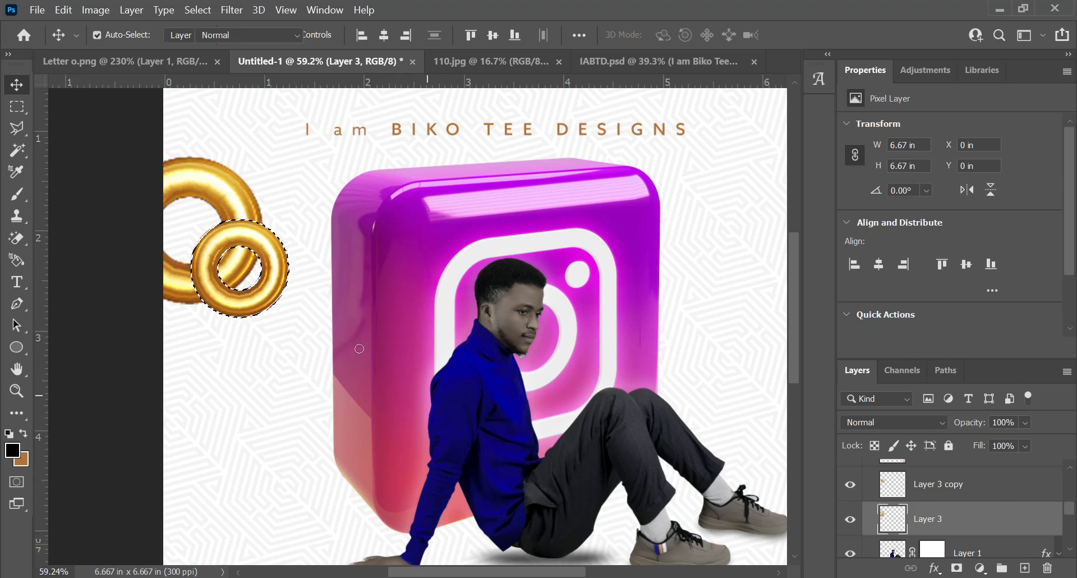
- Erase the part of the large ring showing through the small ring's hole with a size 125 eraser, and clear the selection
key(b)
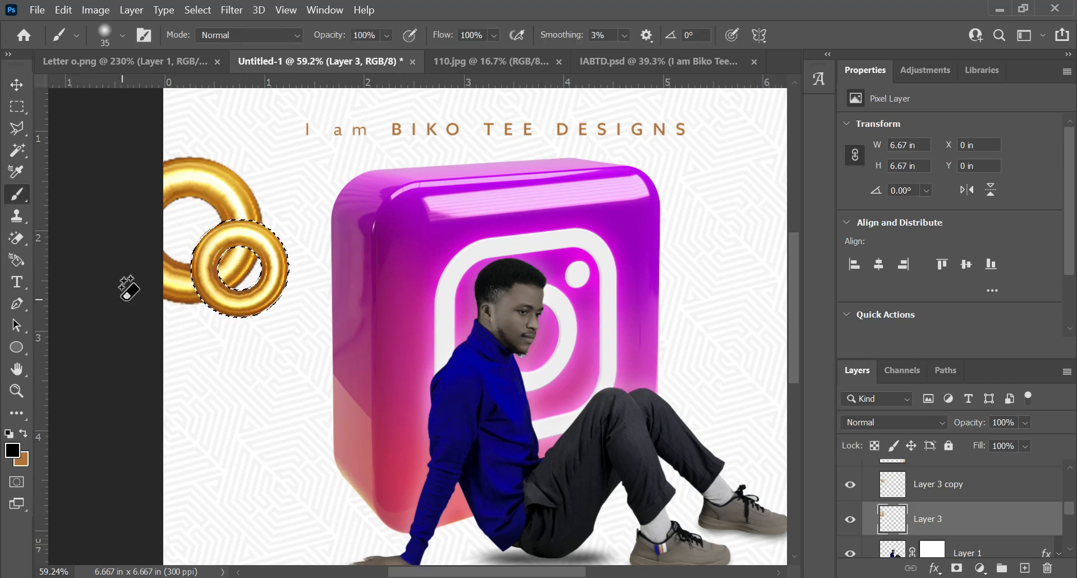
key(e)
key(shift+e)
click(259, 280)
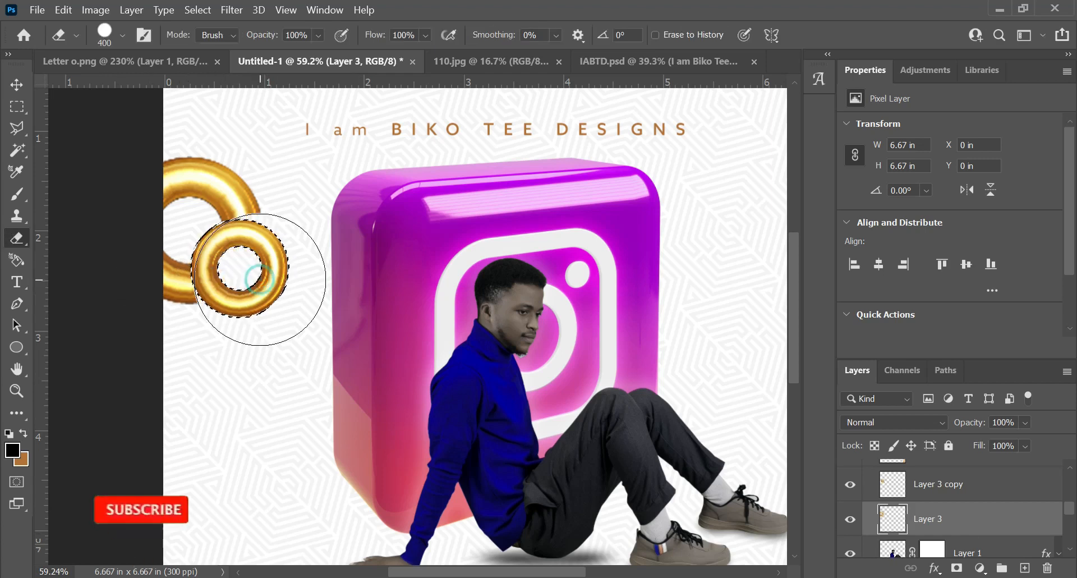
key(ctrl+z)
key([)
key([)
key([)
key([)
key([)
key([)
click(241, 264)
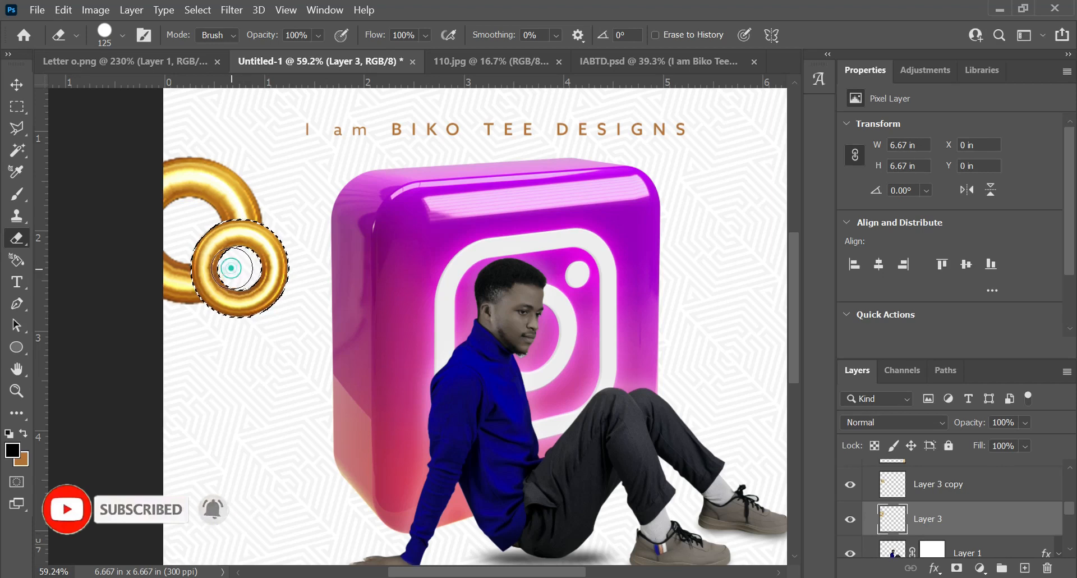
click(233, 269)
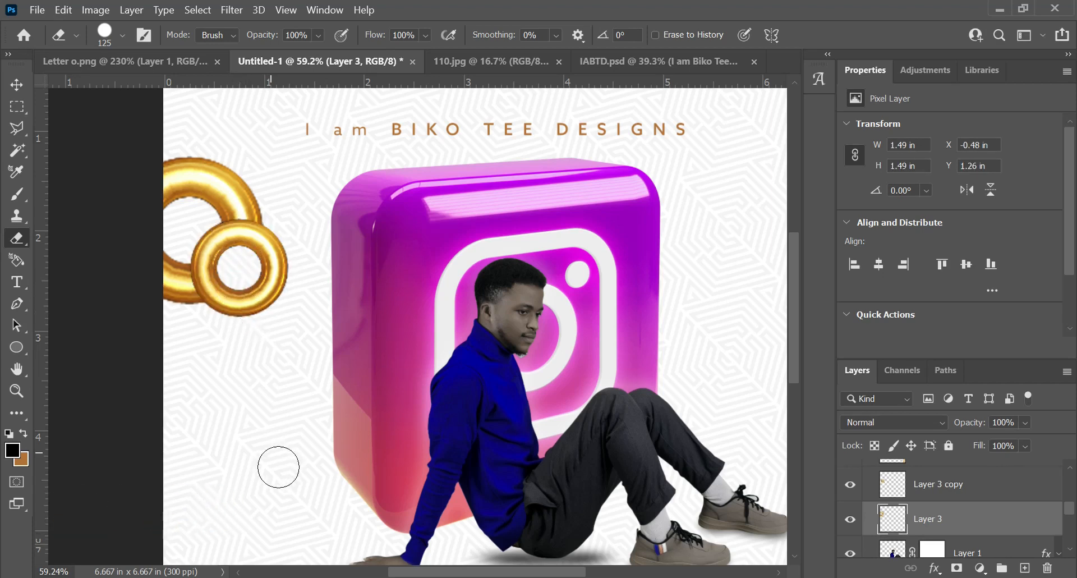
- Select the overlapping large and small gold rings together and group their layers
scroll(274, 455, down, 4)
scroll(308, 421, down, 2)
key(v)
mouse_move(223, 234)
mouse_down()
mouse_move(305, 320)
mouse_move(348, 311)
mouse_up()
key(ctrl+g)
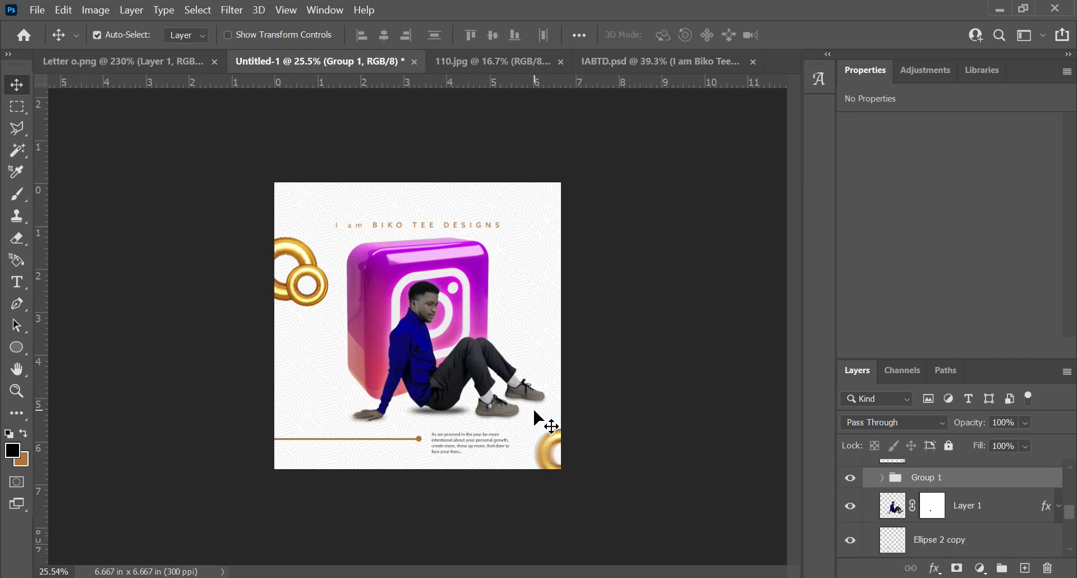
- Try merging the ring group into a single layer for filtering, and undo the merge
click(239, 11)
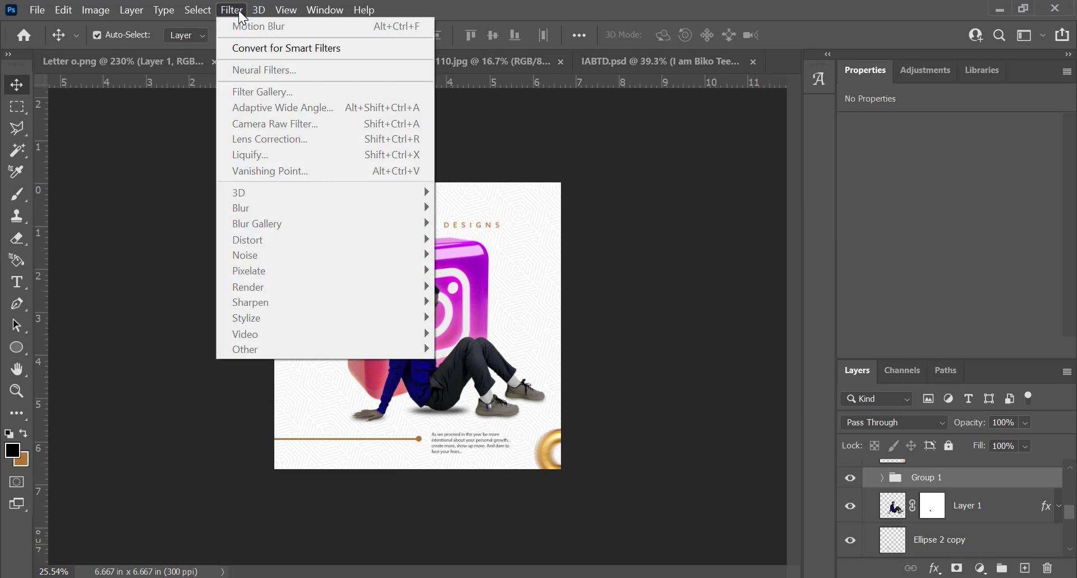
click(629, 266)
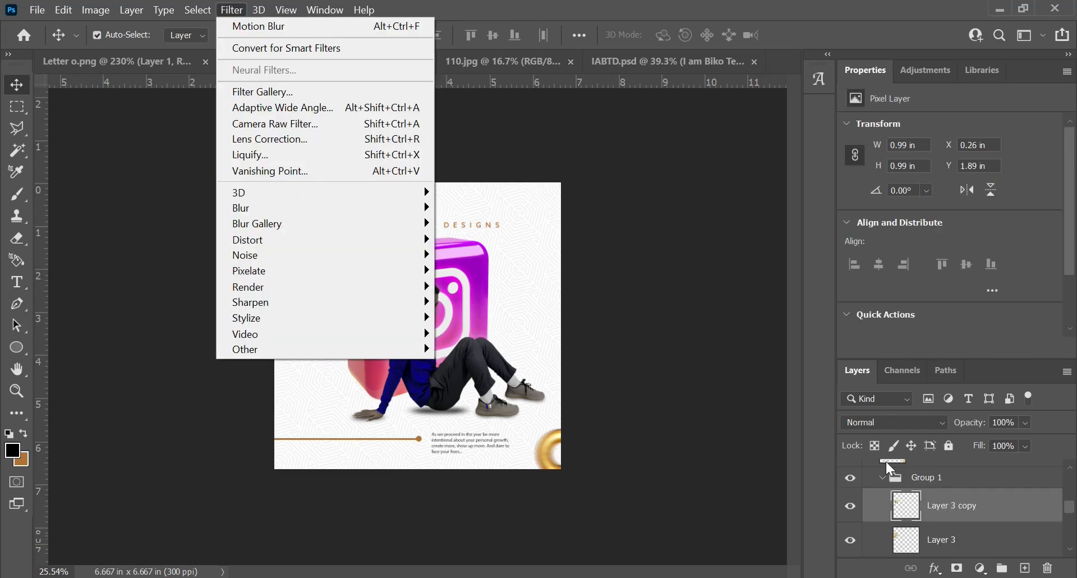
click(881, 480)
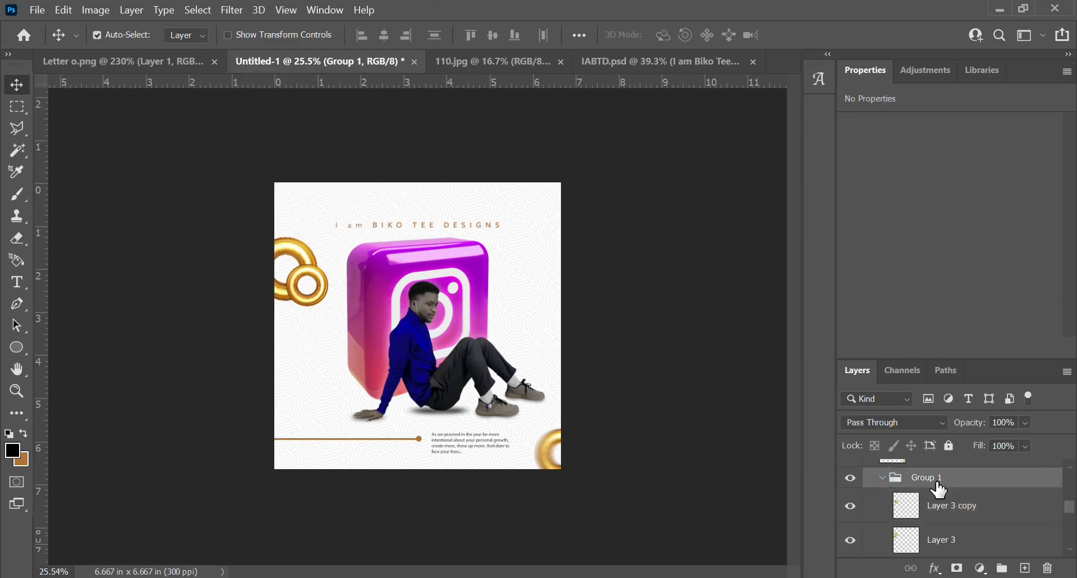
click(883, 480)
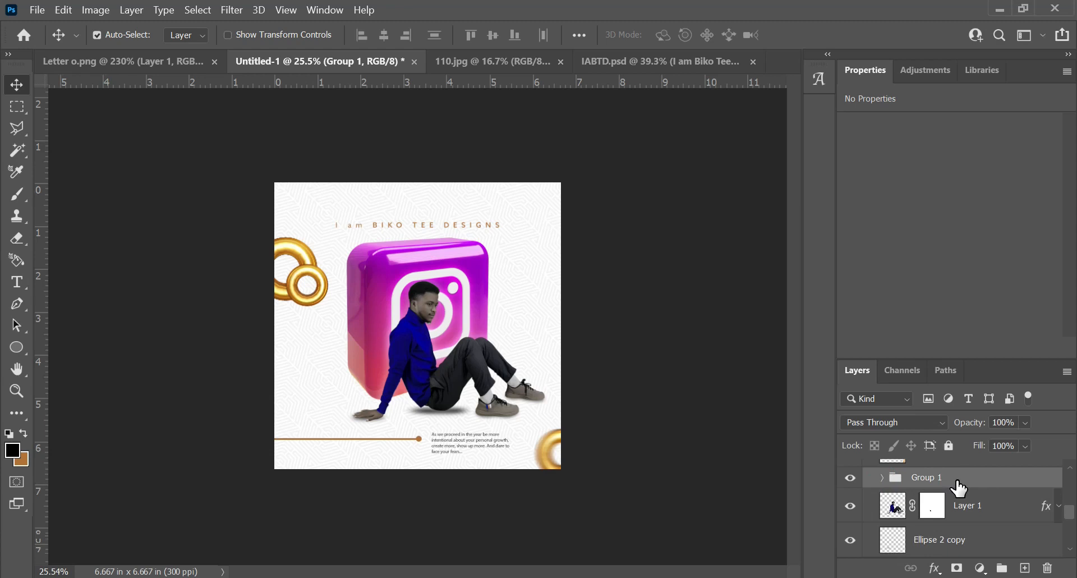
key(ctrl+e)
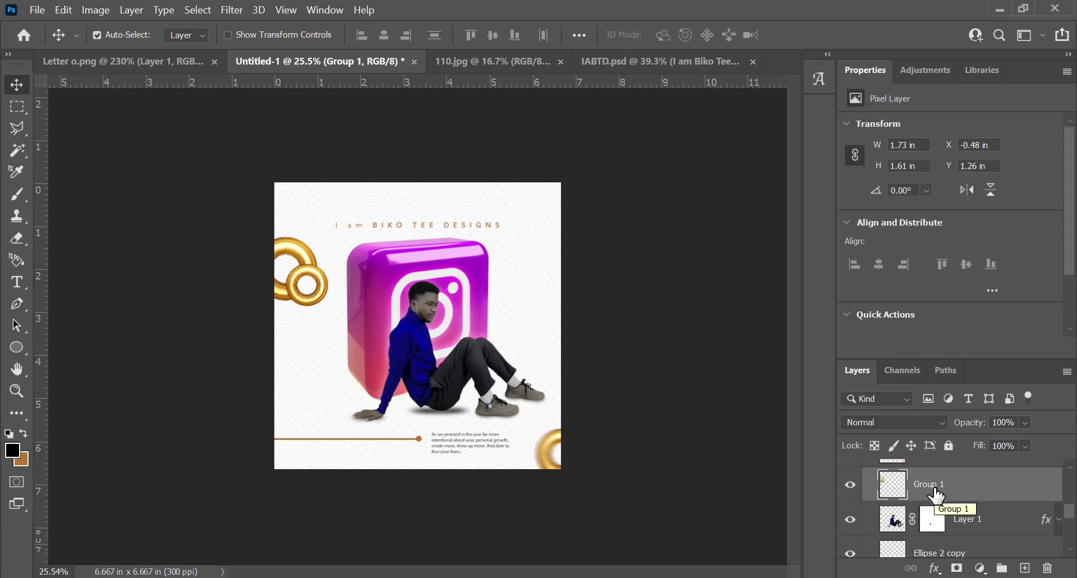
click(232, 10)
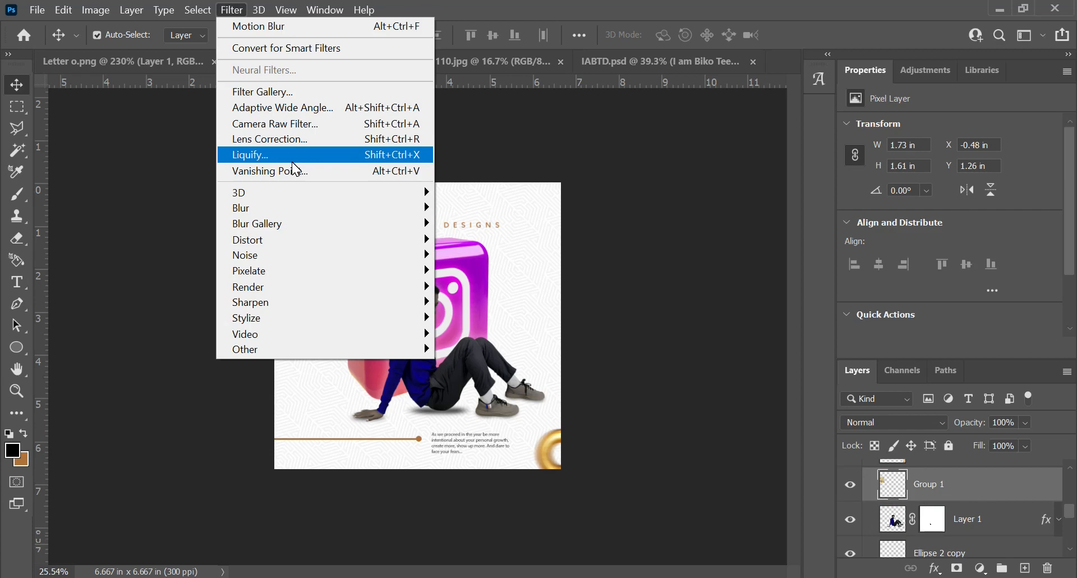
click(642, 194)
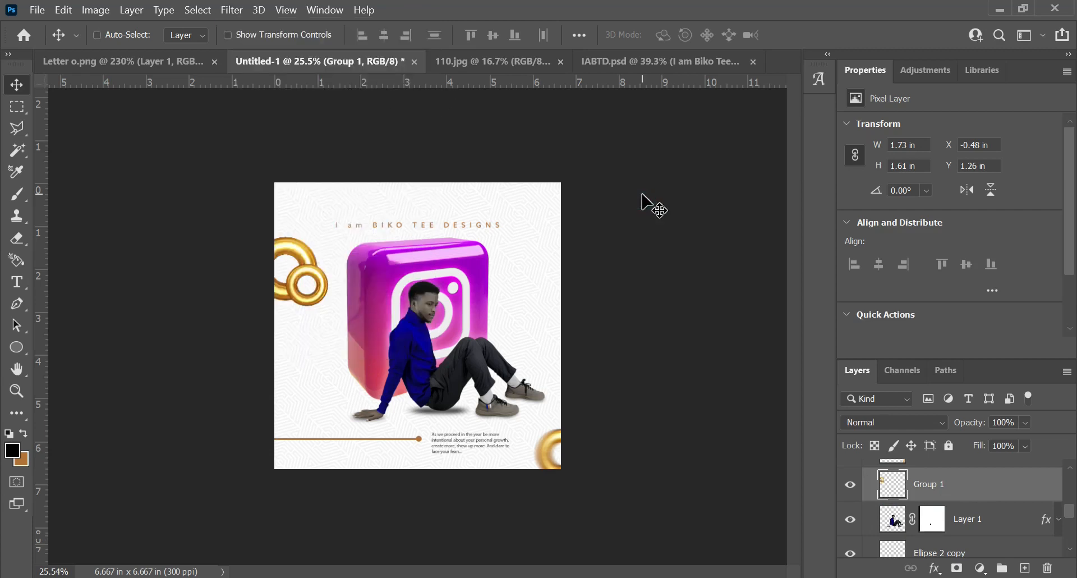
key(ctrl+z)
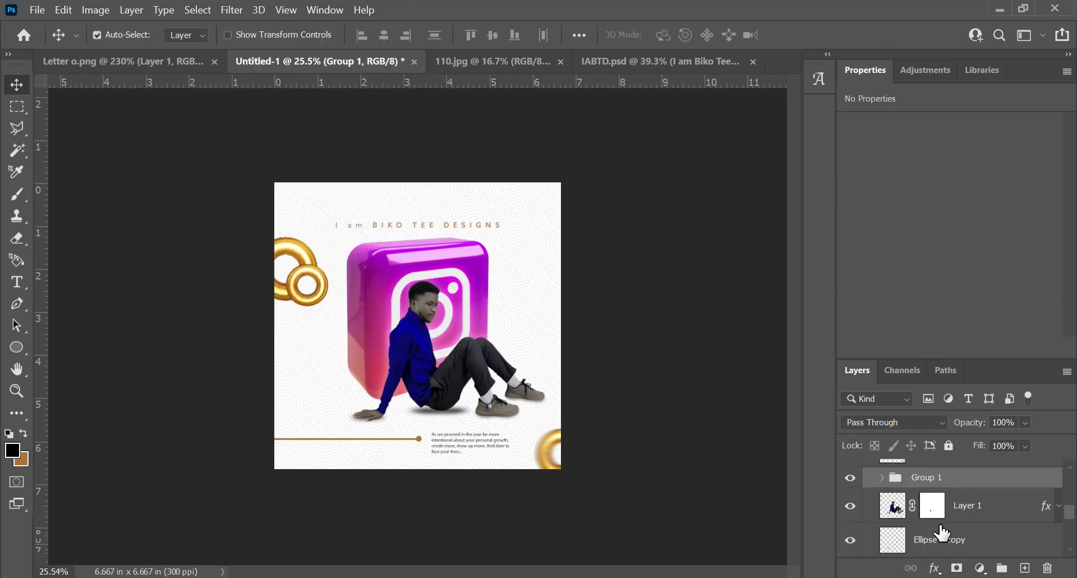
- Duplicate the ring group as a backup, hide the copy and make the original group active
key(ctrl+j)
click(851, 477)
click(962, 499)
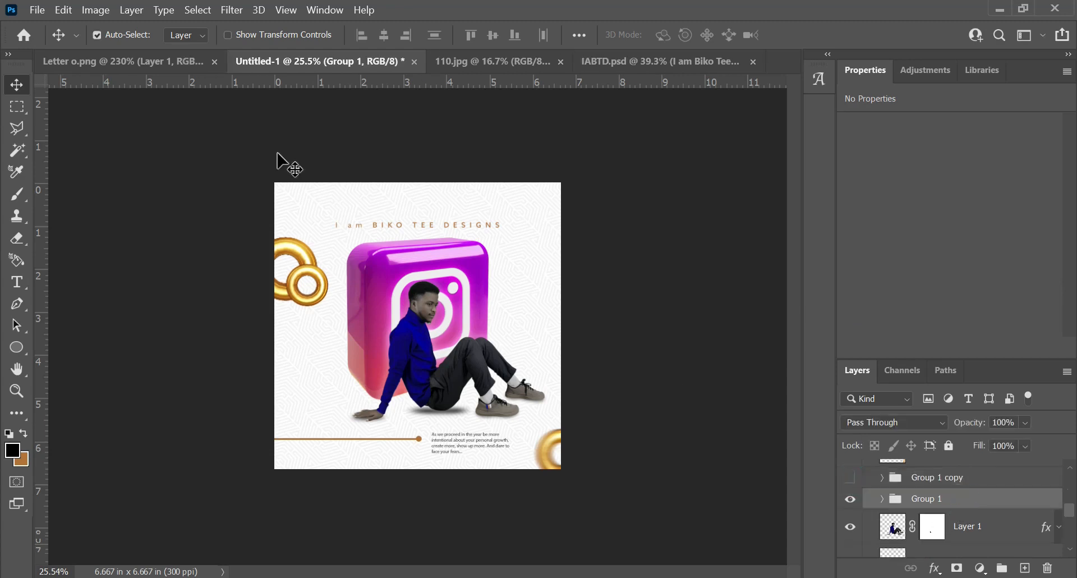
- Merge the original ring group into one layer and reapply the last Motion Blur to it
key(ctrl)
key(ctrl+e)
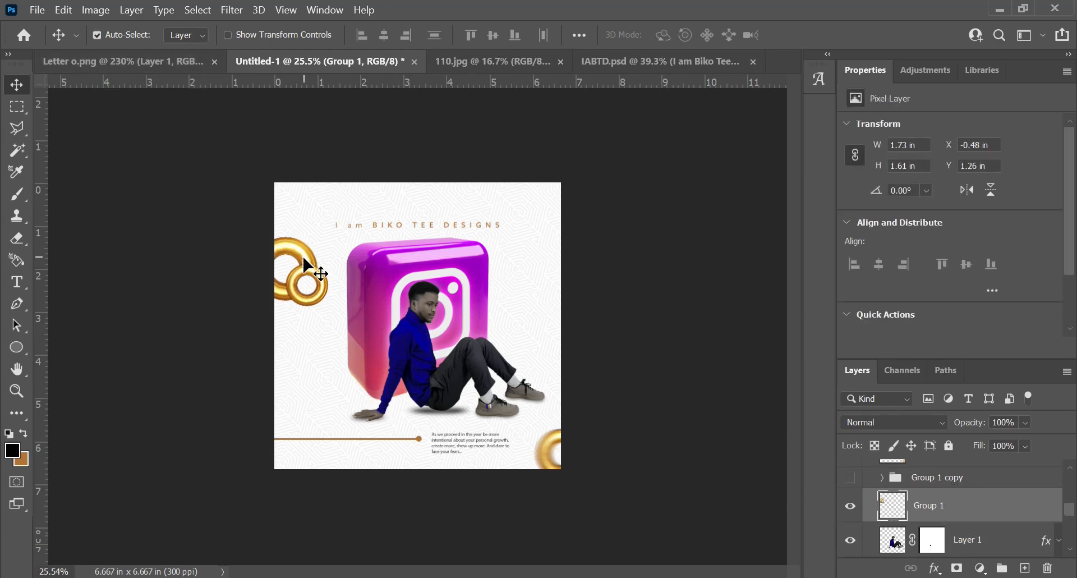
click(230, 11)
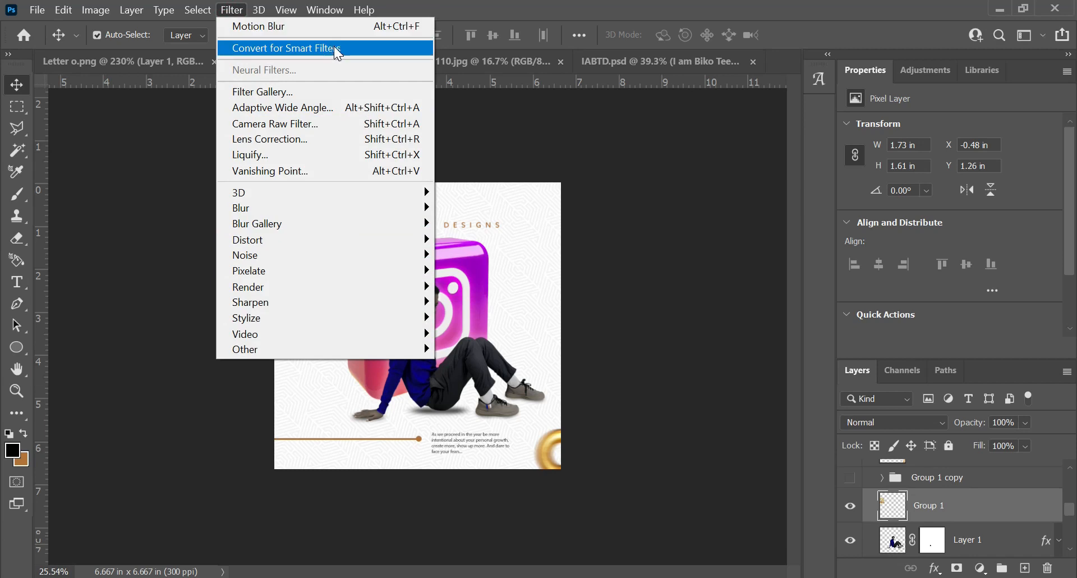
click(337, 25)
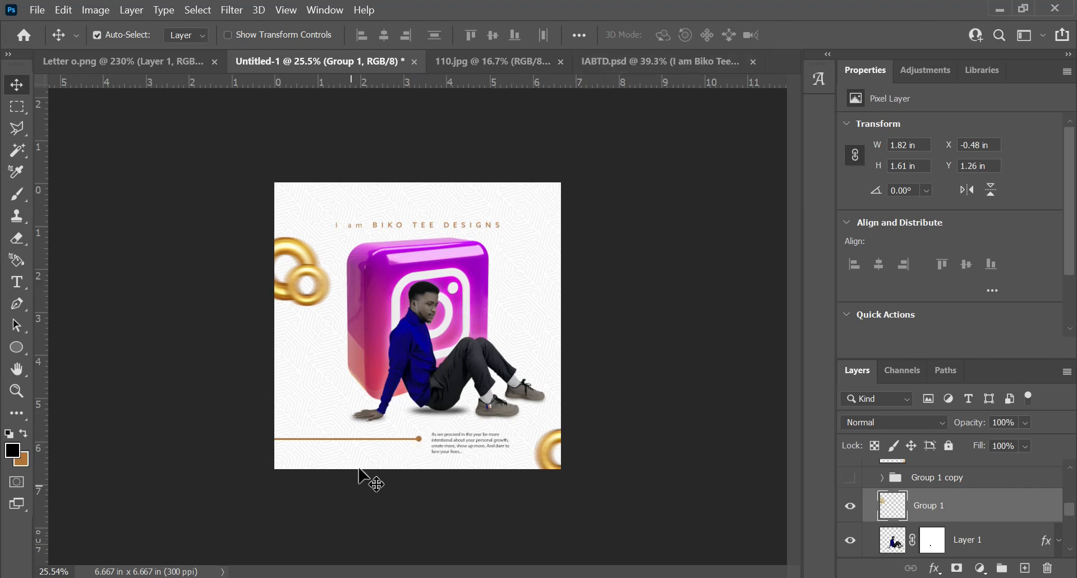
- Examine the whole composition at several magnifications, including the blurred rings and the brown line near the lower edge
scroll(280, 418, up, 3)
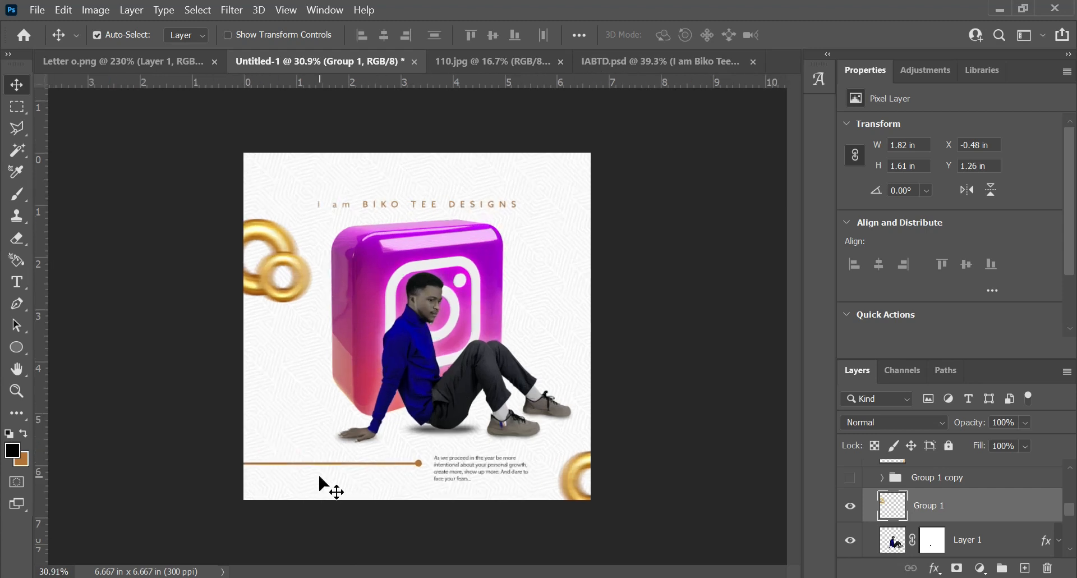
click(303, 468)
scroll(335, 455, up, 2)
drag(312, 488, 319, 378)
scroll(338, 378, down, 5)
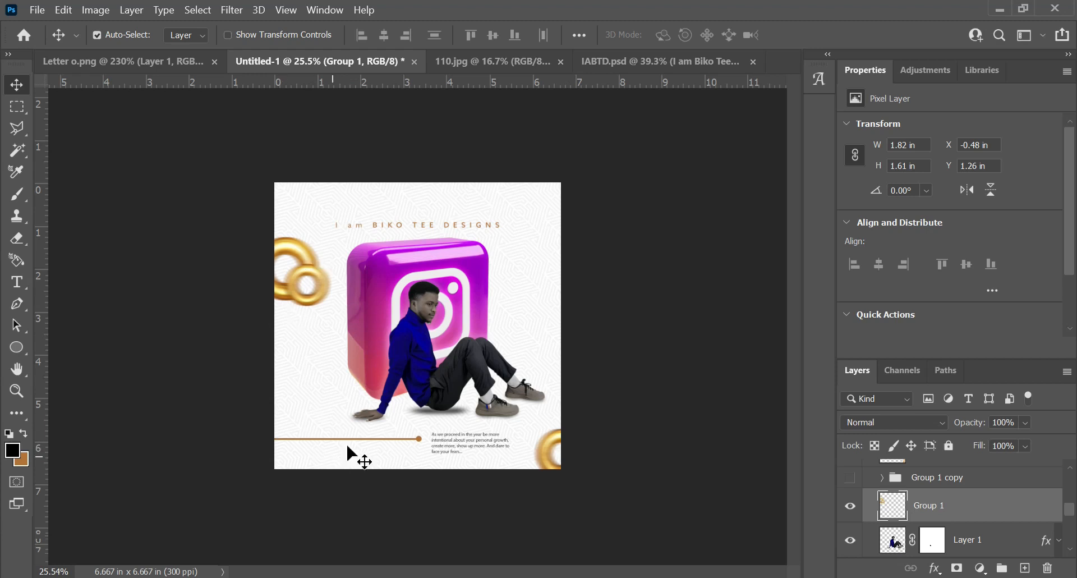
scroll(430, 355, up, 2)
scroll(429, 354, down, 2)
scroll(443, 325, up, 2)
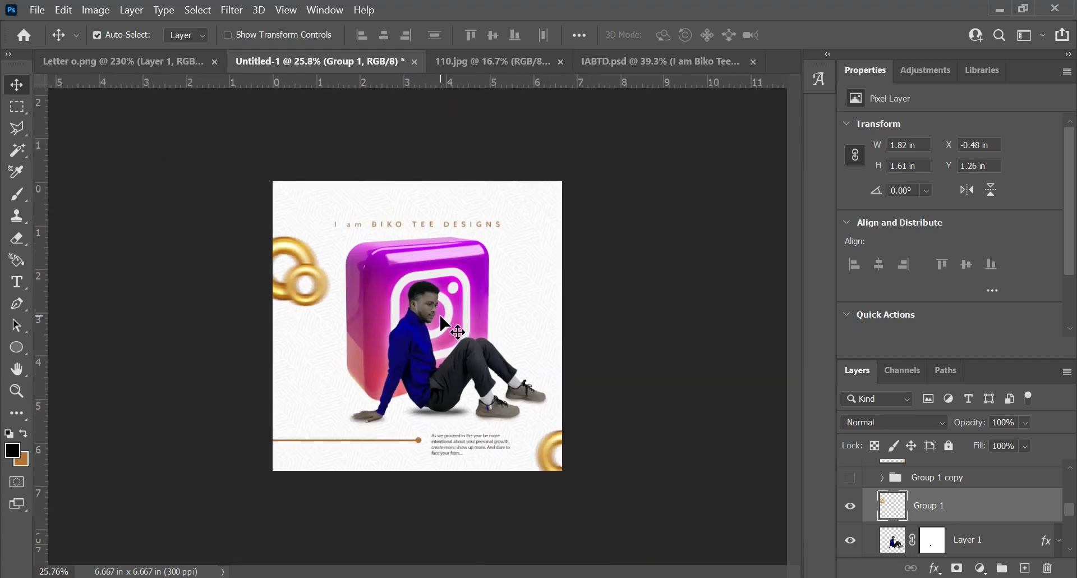
scroll(443, 325, down, 1)
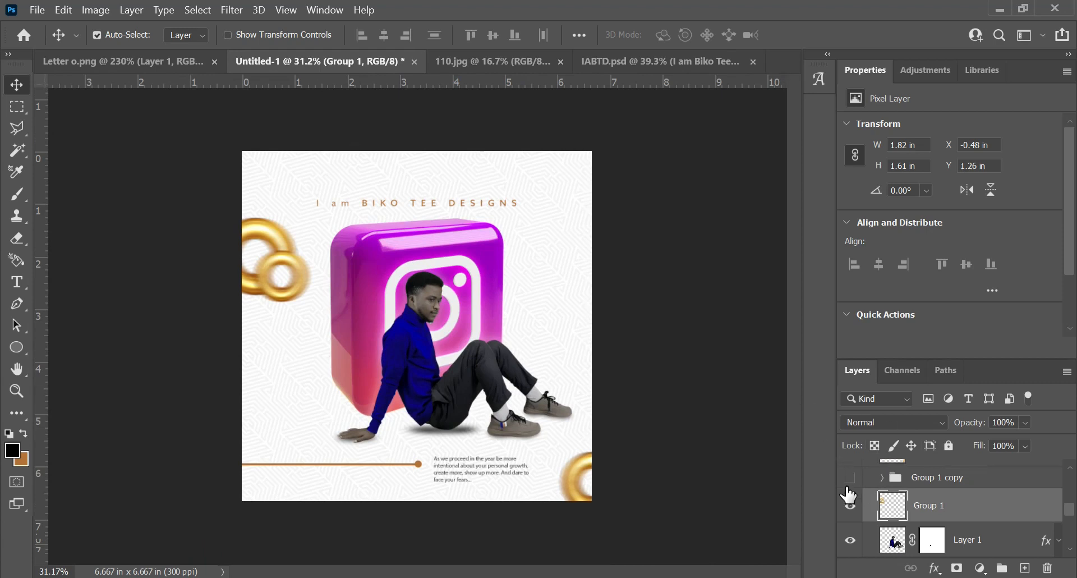
scroll(857, 499, up, 1)
scroll(407, 319, down, 1)
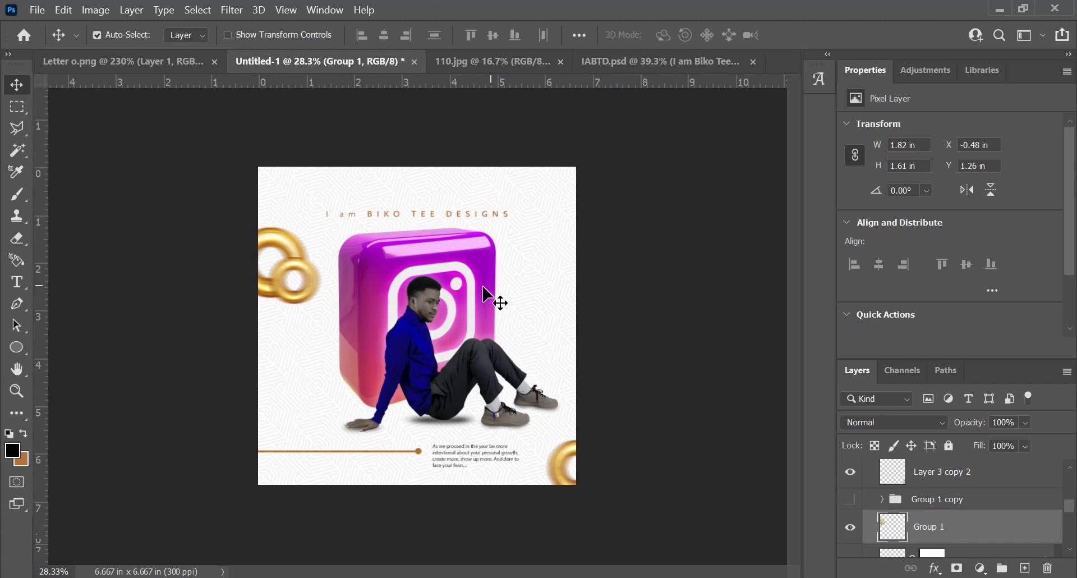
- Swap the visible rings from the blurred layer to the unblurred backup group, and merge that group into a single layer
click(850, 529)
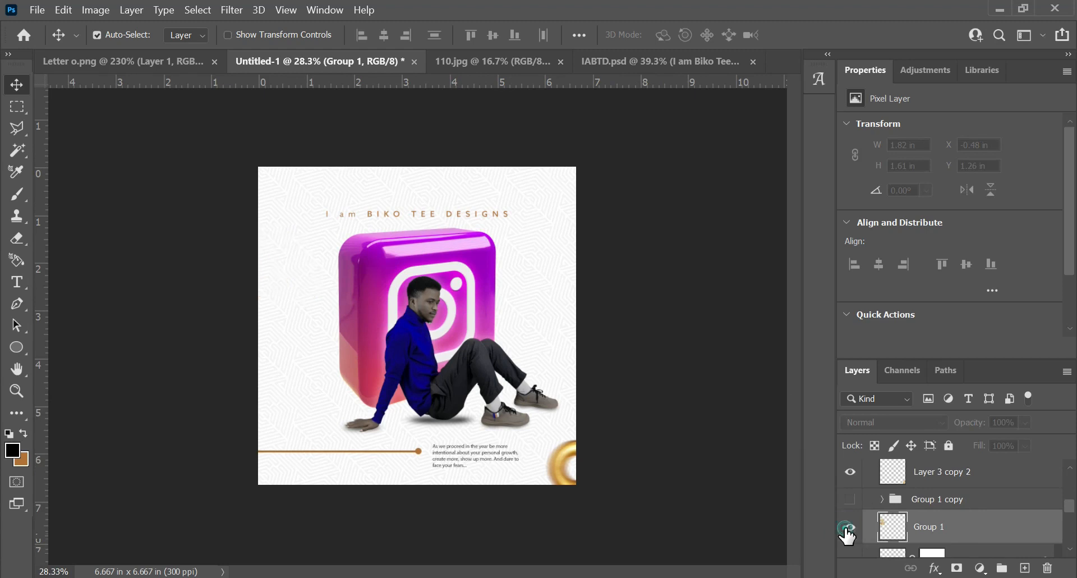
click(931, 501)
click(845, 499)
click(852, 527)
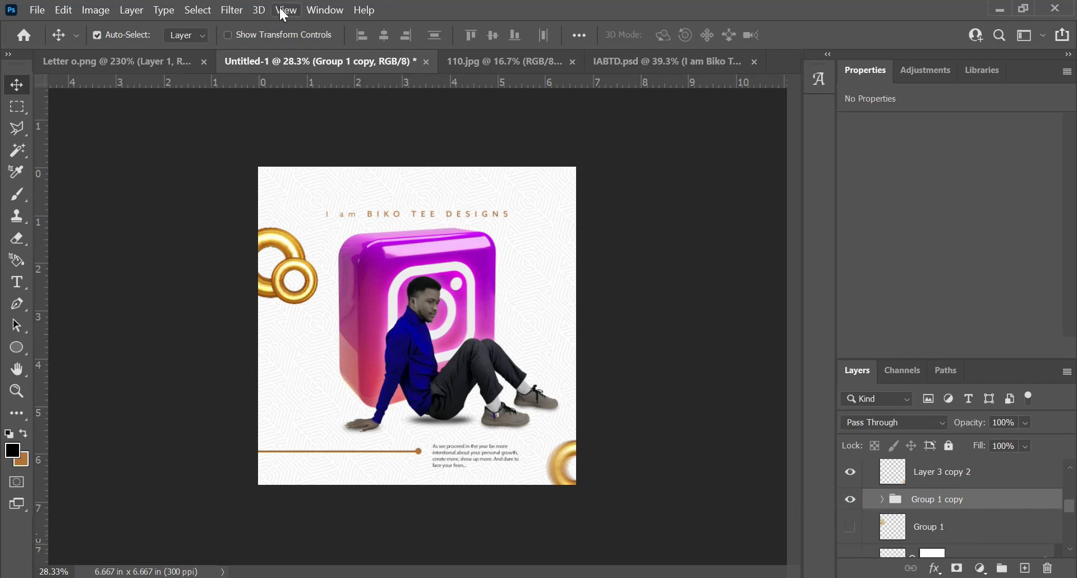
click(233, 10)
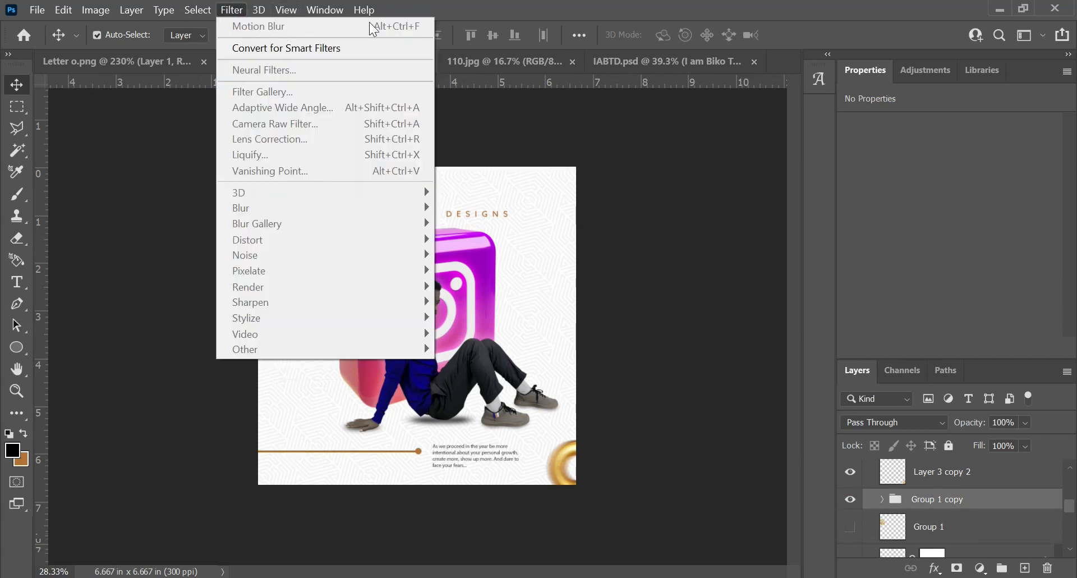
click(991, 504)
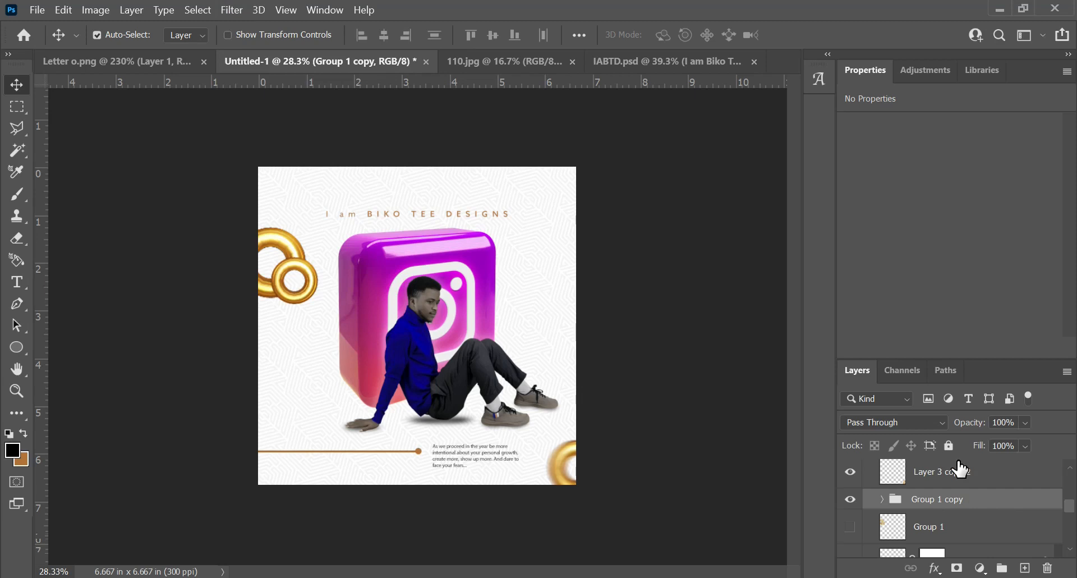
key(ctrl+e)
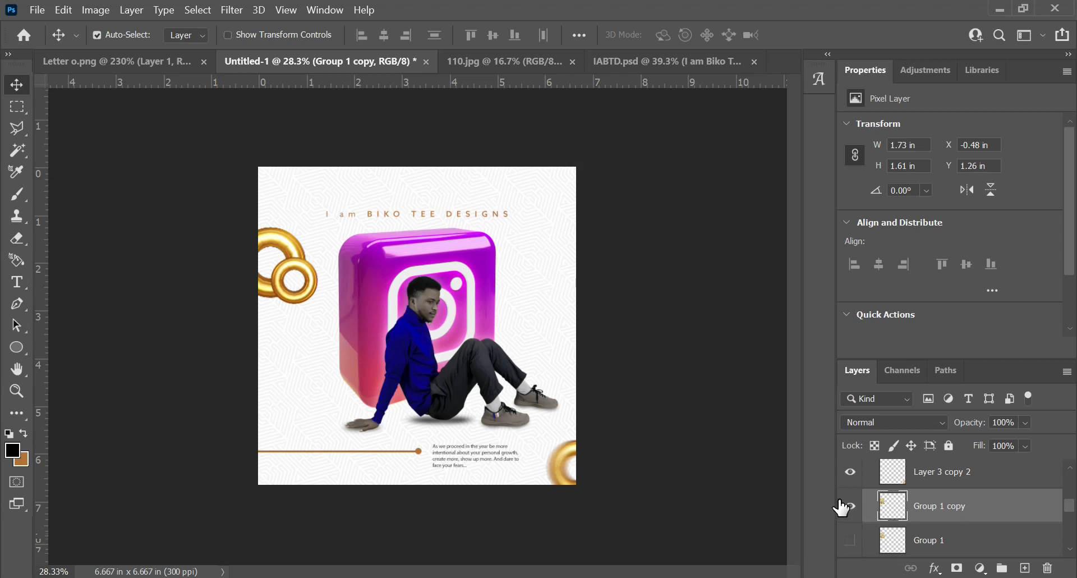
- Delete the merged backup ring layer and make the blurred ring layer visible again
click(967, 501)
key(Delete)
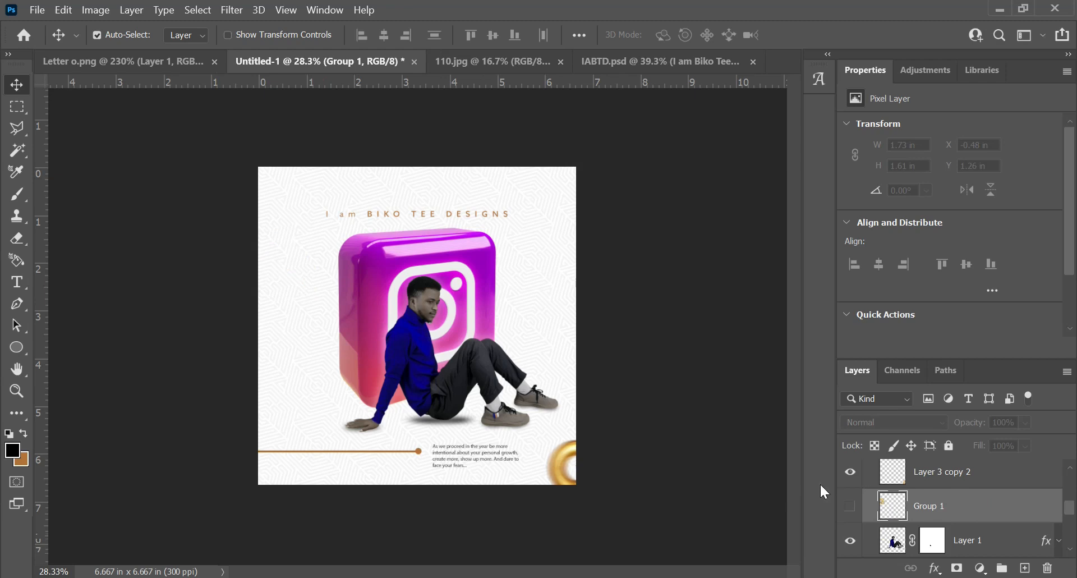
click(850, 506)
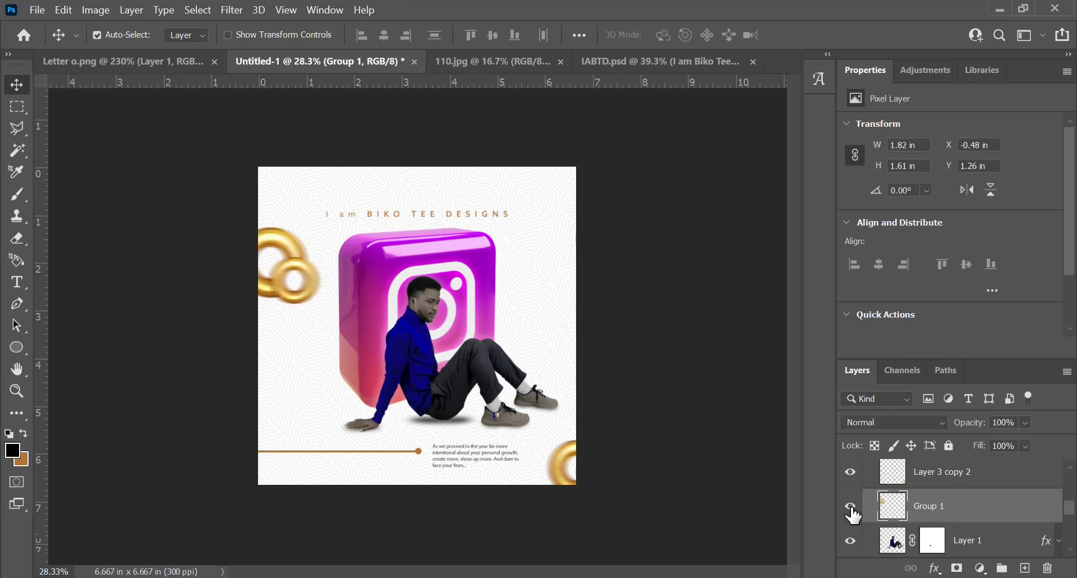
- Collapse the Img and txt groups in the layer stack
scroll(890, 532, up, 1)
scroll(891, 532, up, 1)
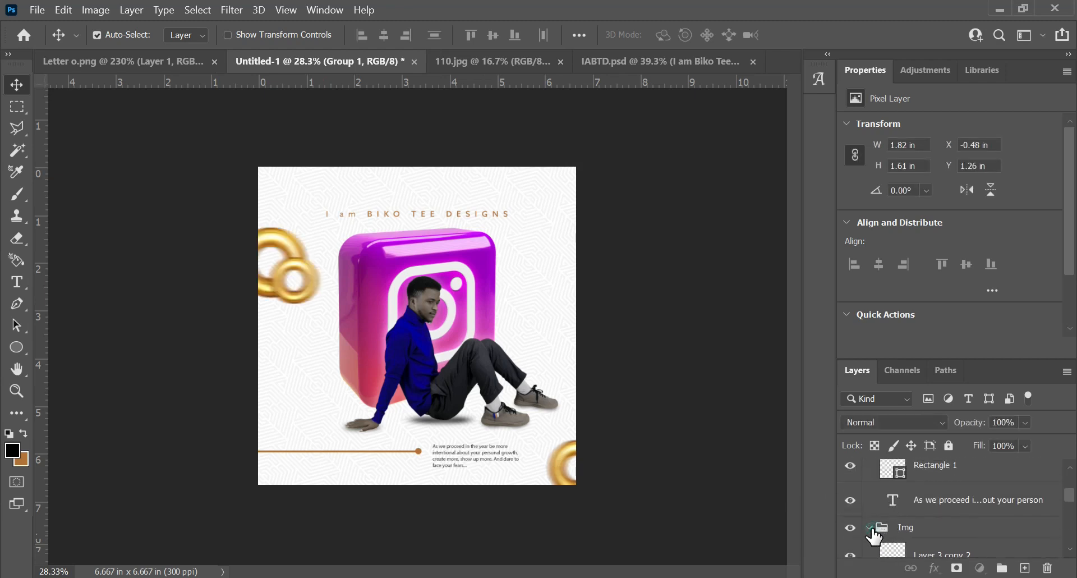
click(874, 529)
scroll(871, 505, up, 3)
click(875, 471)
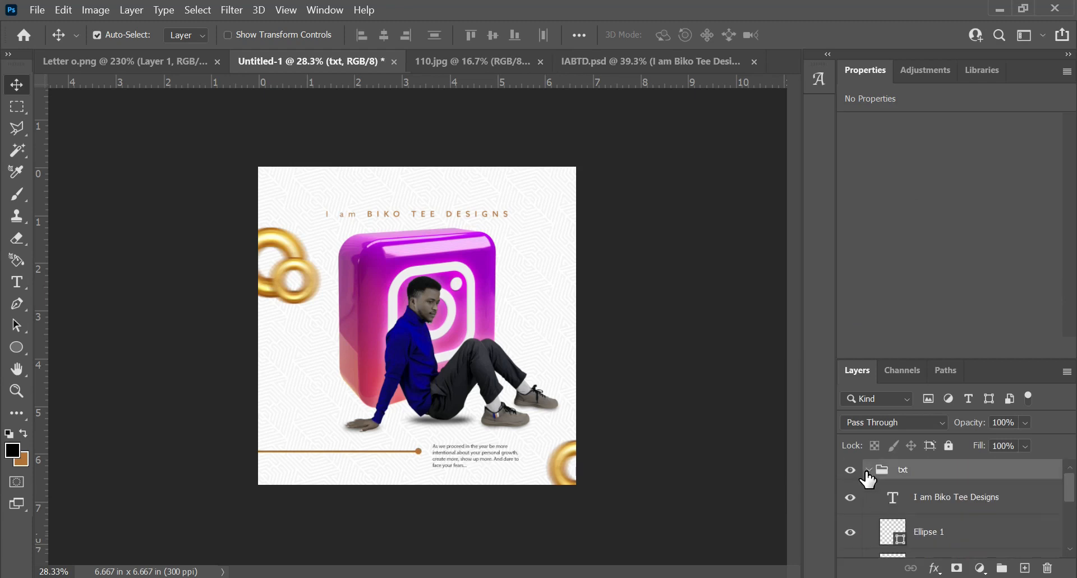
click(869, 469)
scroll(705, 458, down, 1)
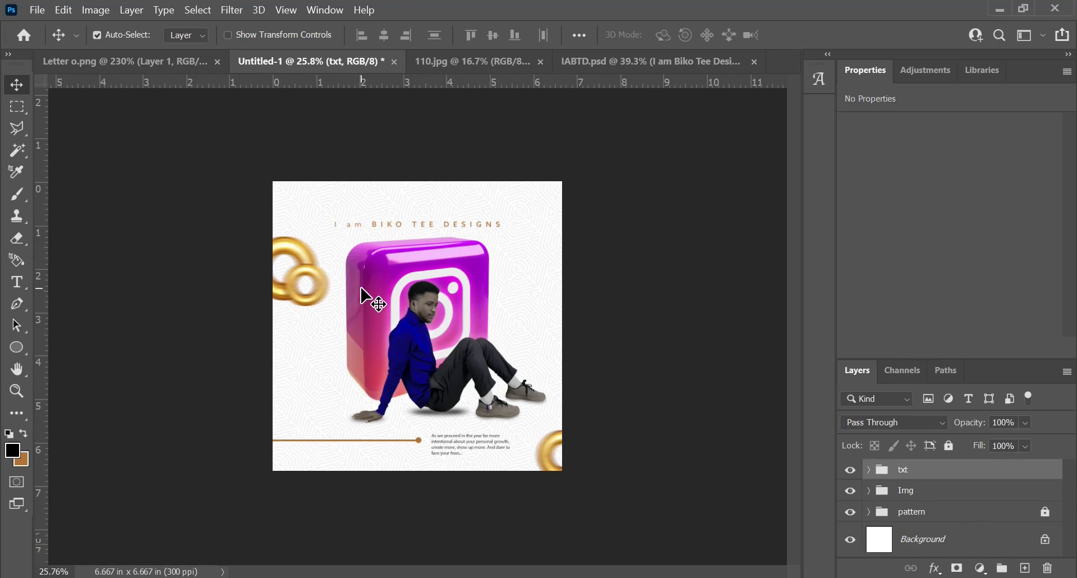
scroll(308, 429, up, 3)
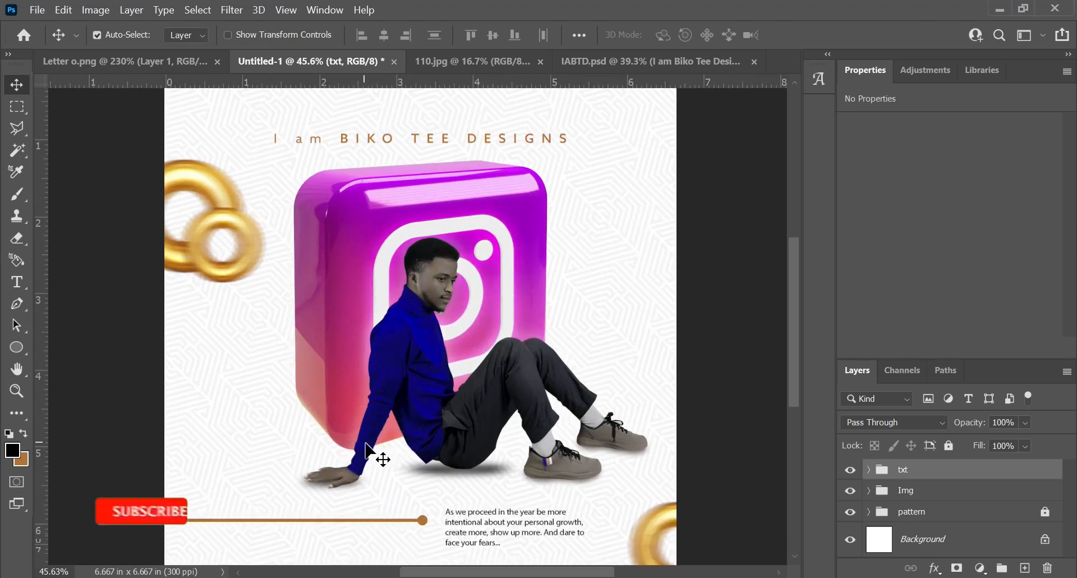
scroll(385, 450, down, 2)
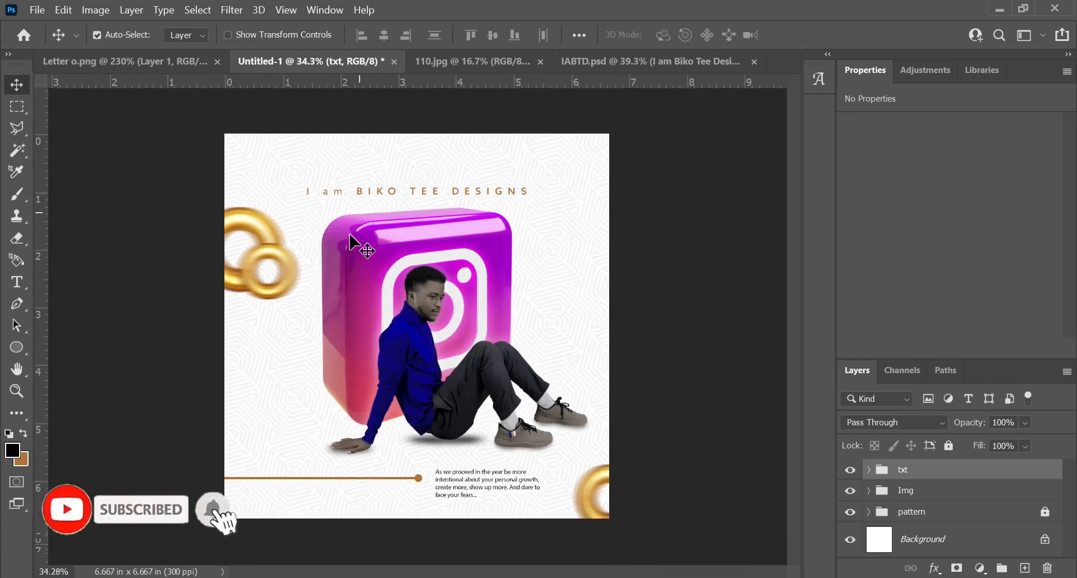
scroll(372, 396, down, 2)
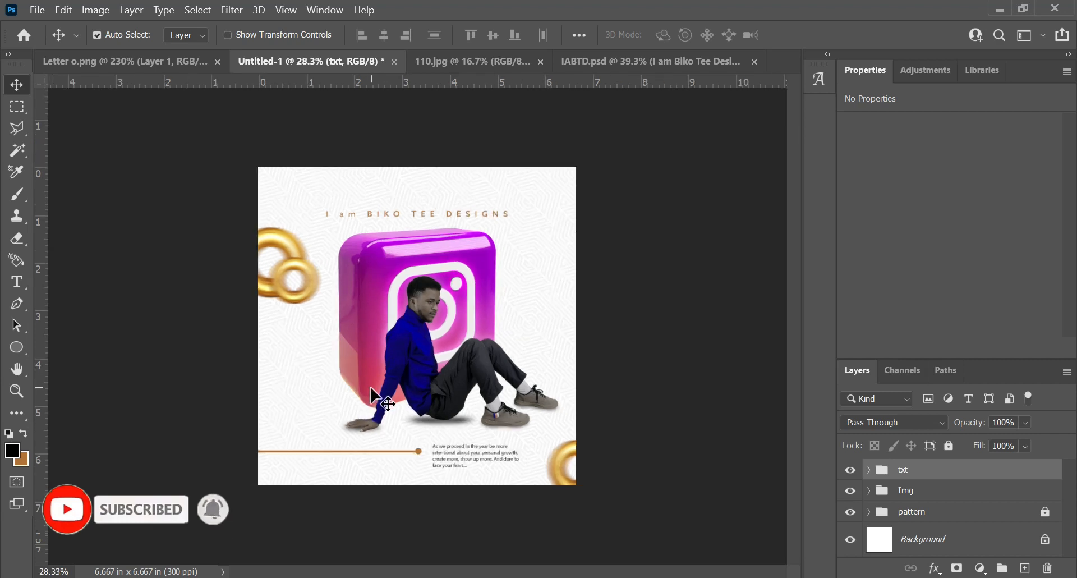